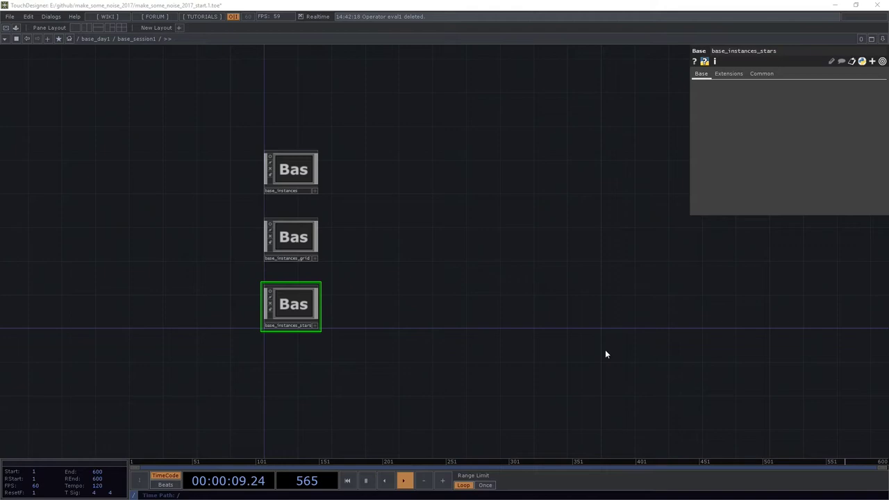
Enter the base_instances component to work inside its empty network.
left_click_drag(512, 292, 571, 353)
scroll(352, 256, "up", 5)
scroll(360, 197, "up", 2)
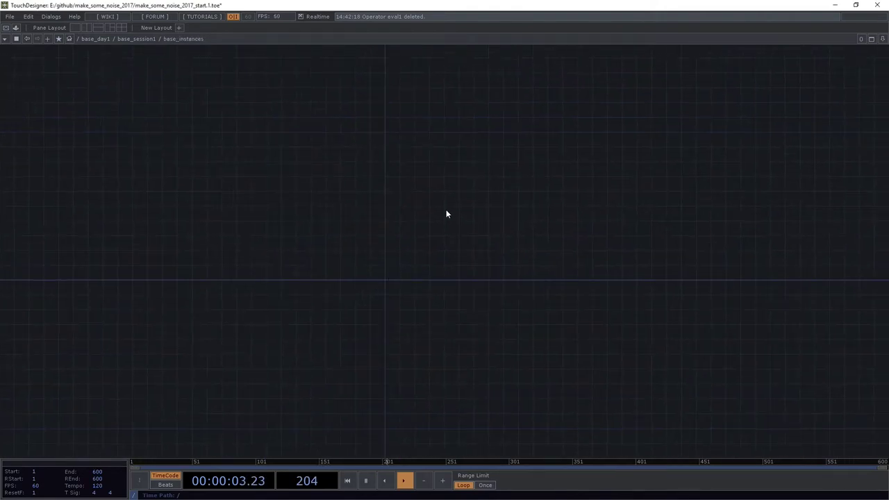
scroll(370, 271, "up", 4)
left_click_drag(444, 278, 493, 264)
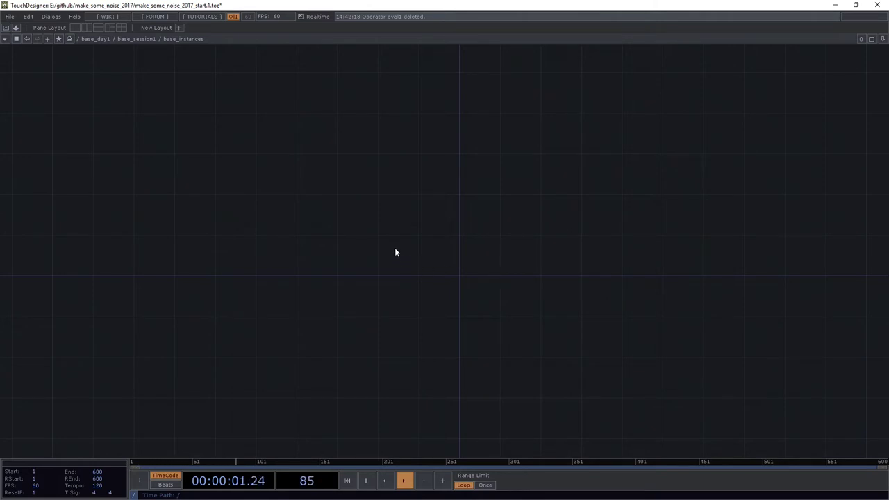
Add a Geometry COMP to the network and position it near the horizontal origin line.
scroll(432, 262, "up", 2)
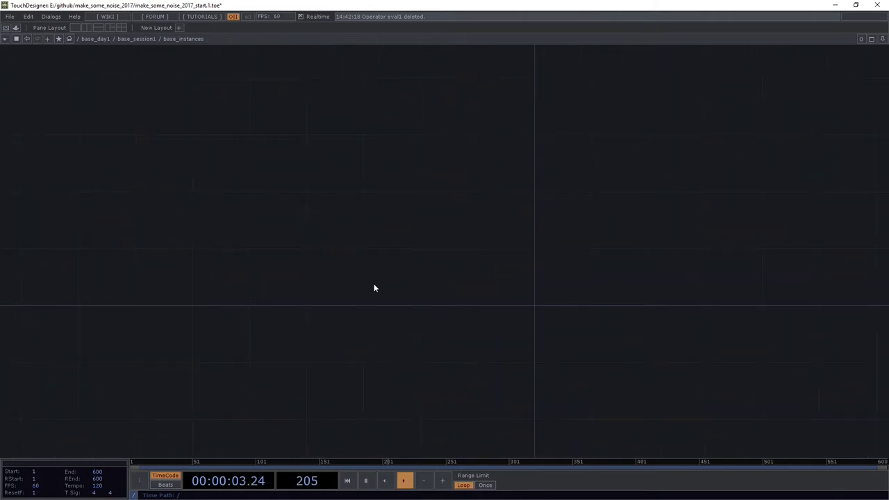
key("Tab")
type("ga")
left_click(228, 186)
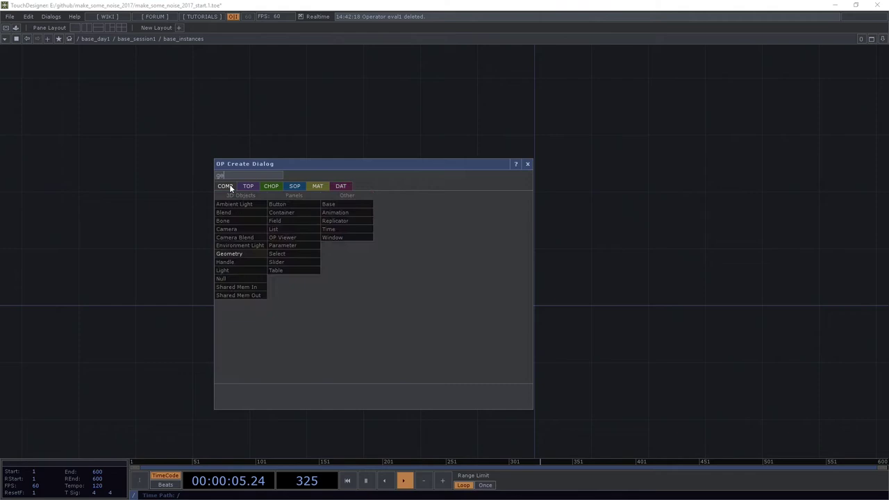
left_click(239, 254)
left_click(431, 287)
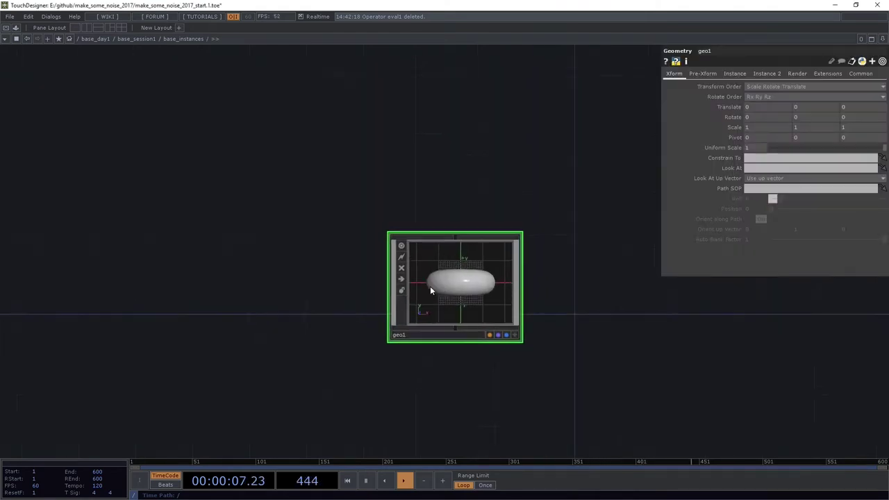
left_click_drag(430, 286, 366, 259)
Add a Light COMP and line it up directly above the geometry.
key("Tab")
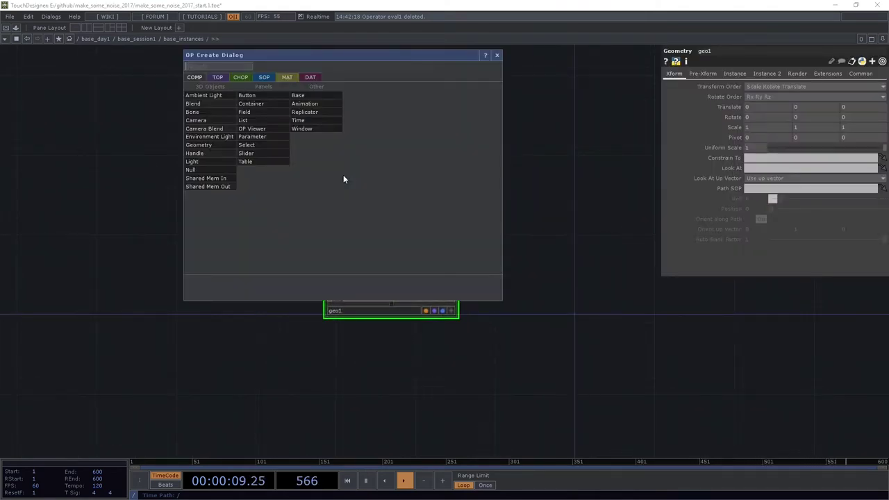
left_click(209, 161)
left_click(390, 116)
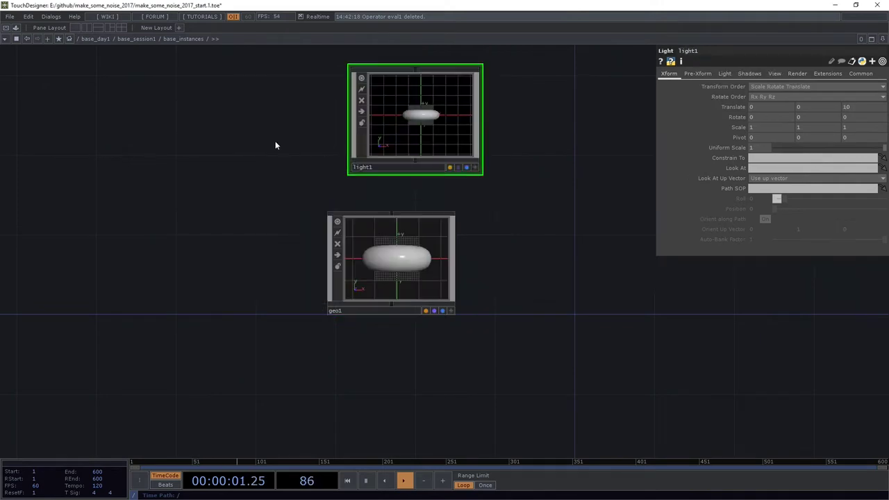
left_click_drag(276, 145, 231, 264)
left_click_drag(340, 243, 323, 225)
left_click(322, 225)
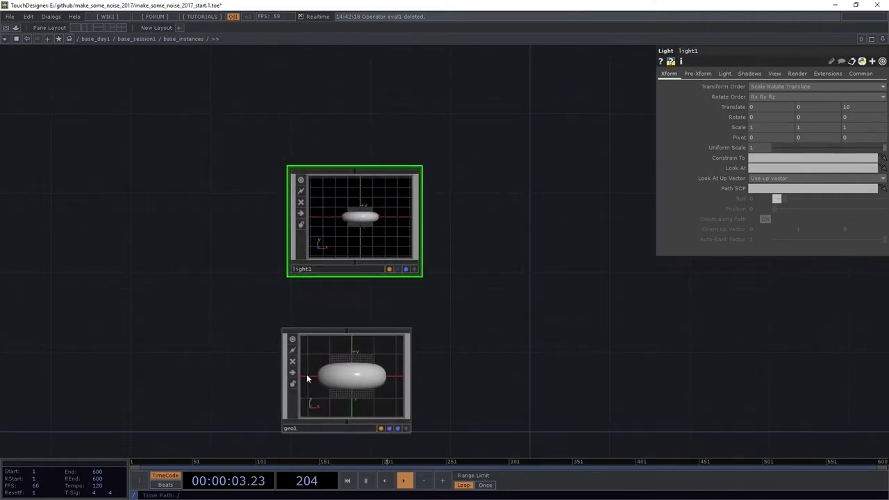
Add a Camera COMP and place it above the light.
key("Tab")
type("ca")
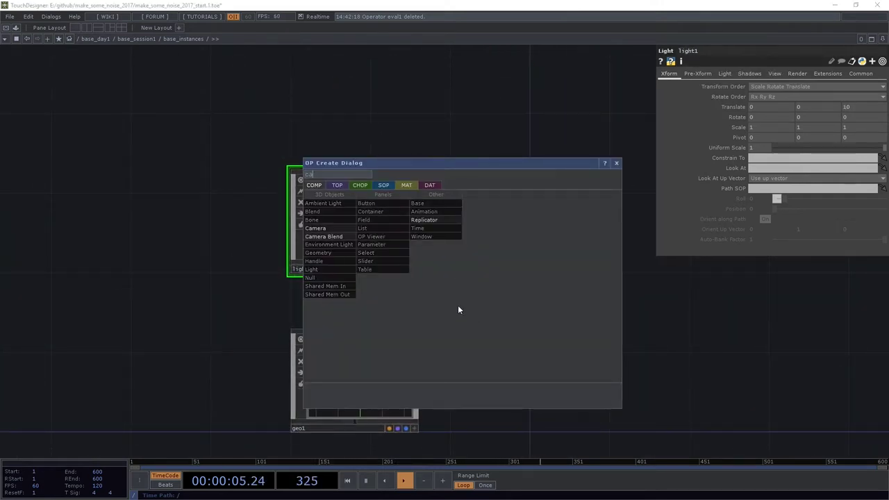
left_click(343, 229)
left_click(361, 65)
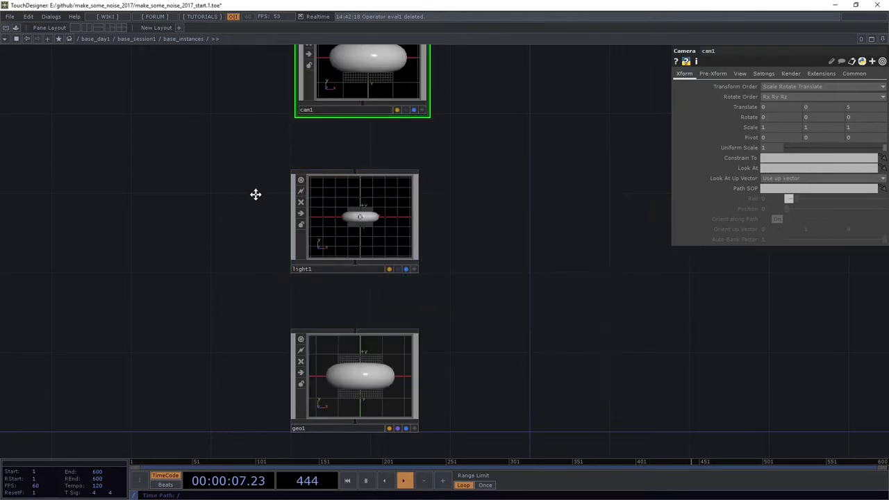
left_click_drag(256, 195, 275, 278)
left_click_drag(392, 157, 385, 166)
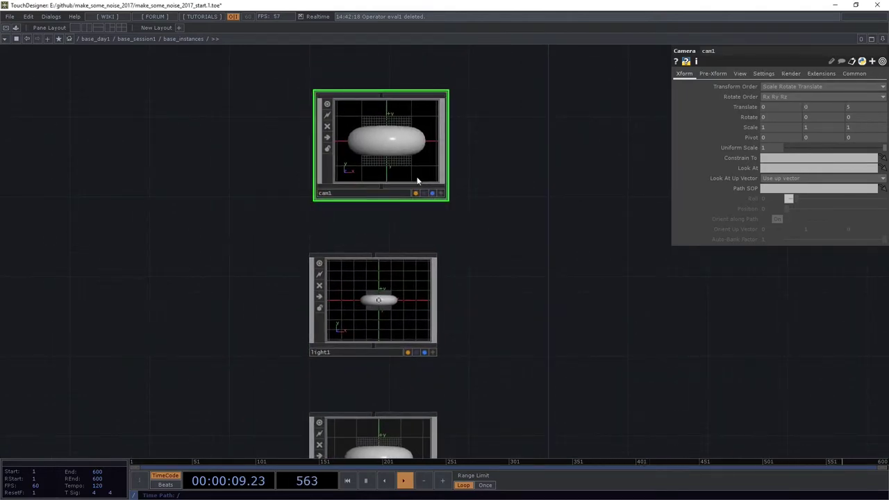
Add a Render TOP and place it to the right of the geometry.
left_click_drag(508, 314, 423, 171)
key("Tab")
type("re")
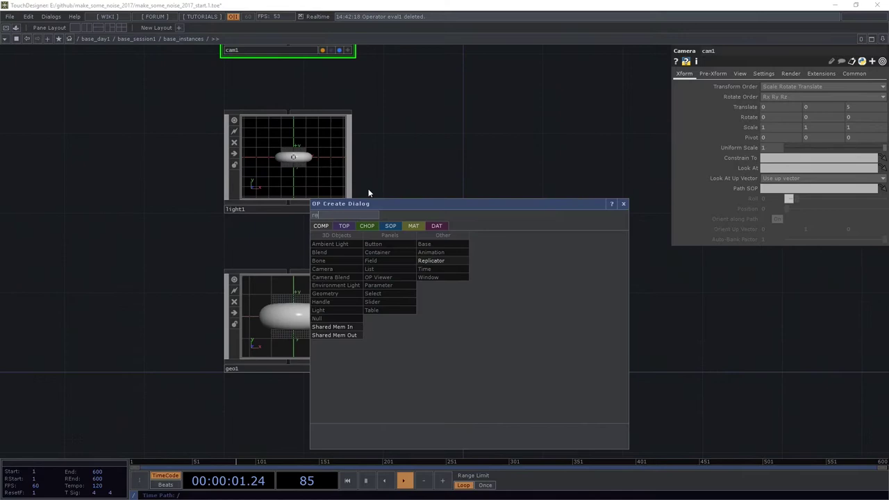
left_click(343, 226)
type("n")
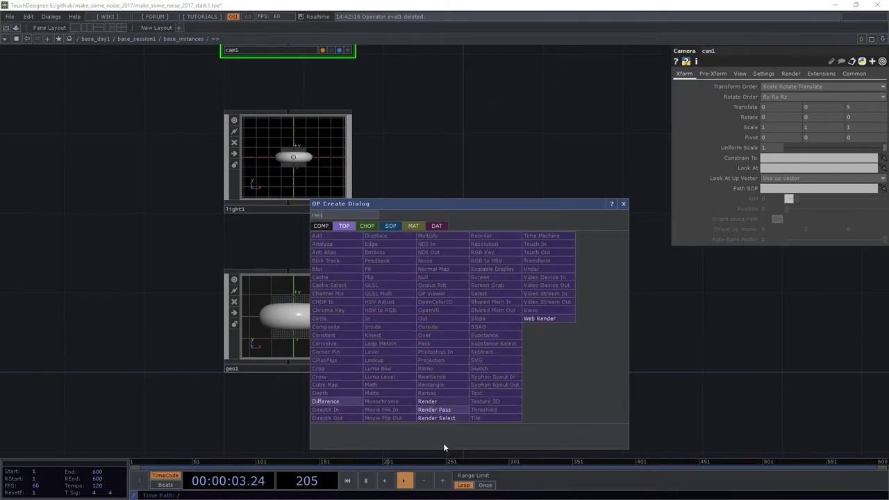
left_click(446, 404)
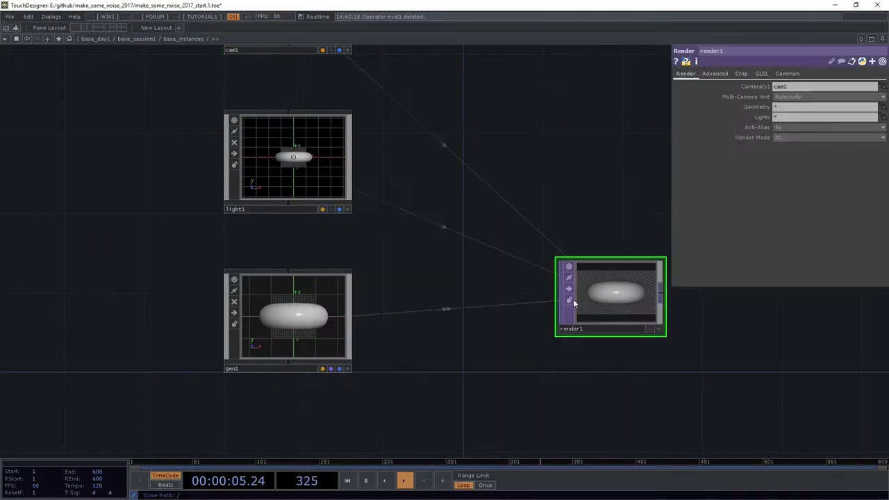
left_click(482, 338)
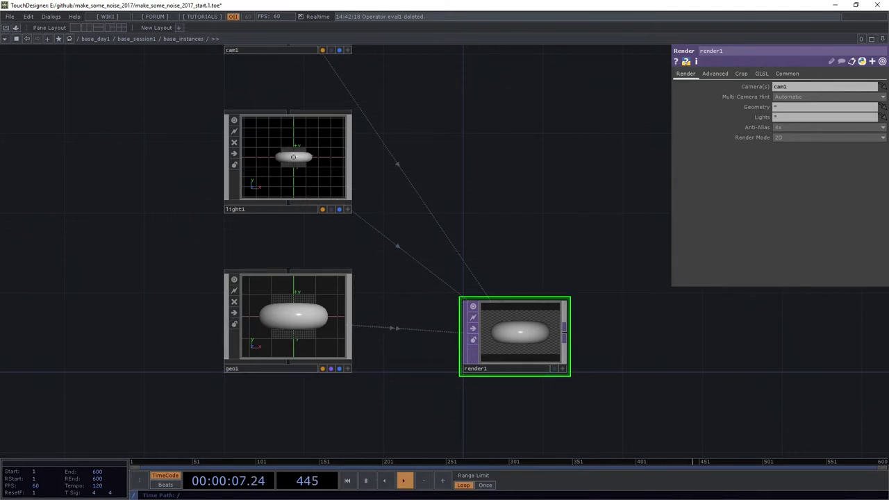
Inside geo1, replace the default torus with a Sphere SOP that has its render and display flags on.
scroll(277, 316, "up", 8)
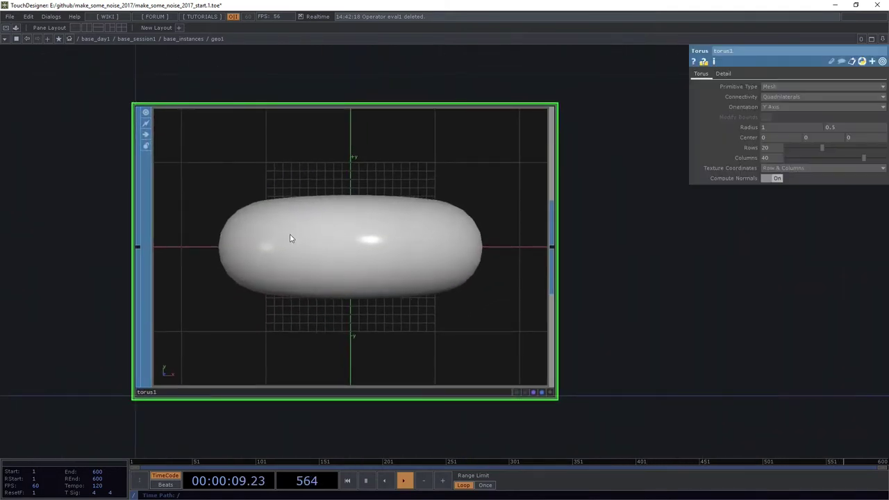
key("Delete")
key("Tab")
type("sph")
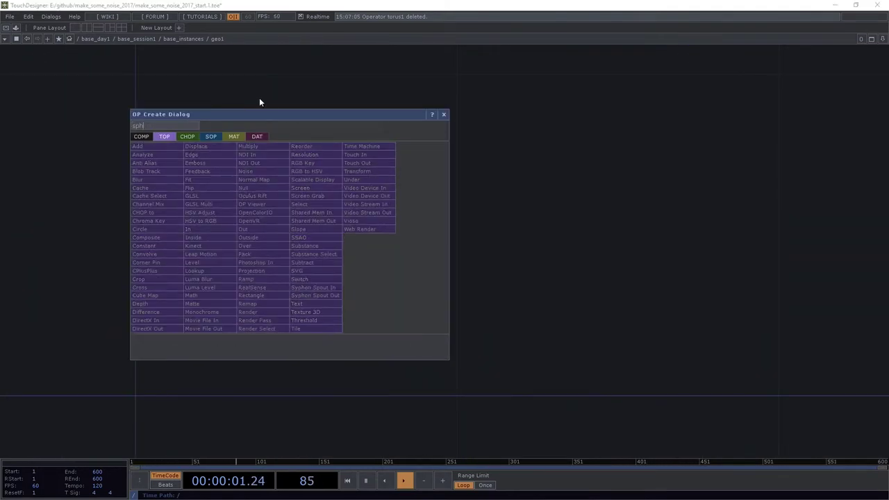
left_click(210, 136)
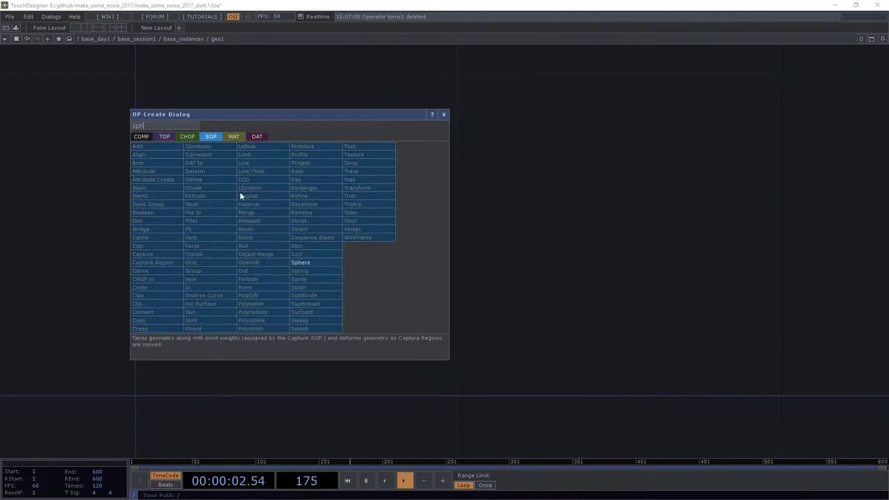
left_click(316, 263)
key("Escape")
key("Tab")
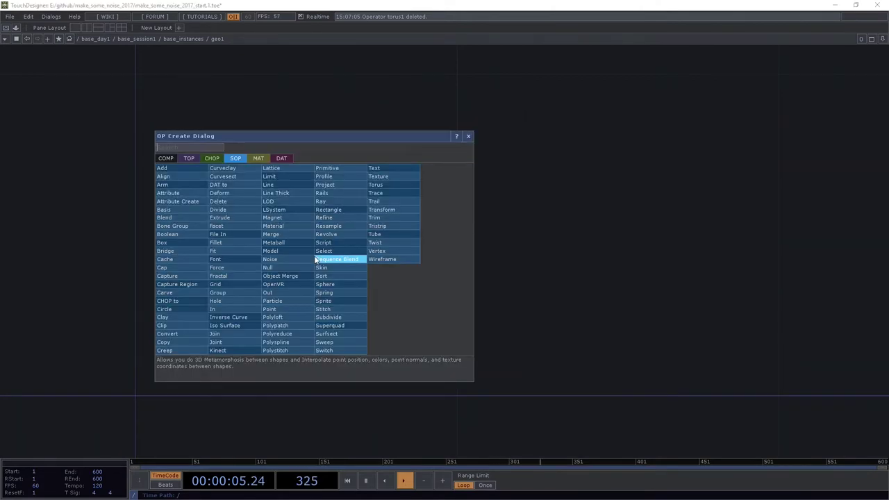
type("sph")
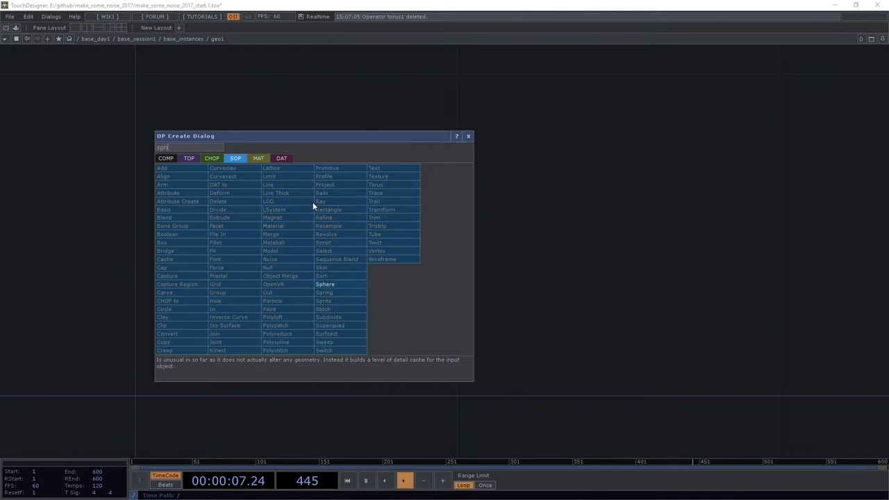
left_click(352, 283)
left_click(342, 266)
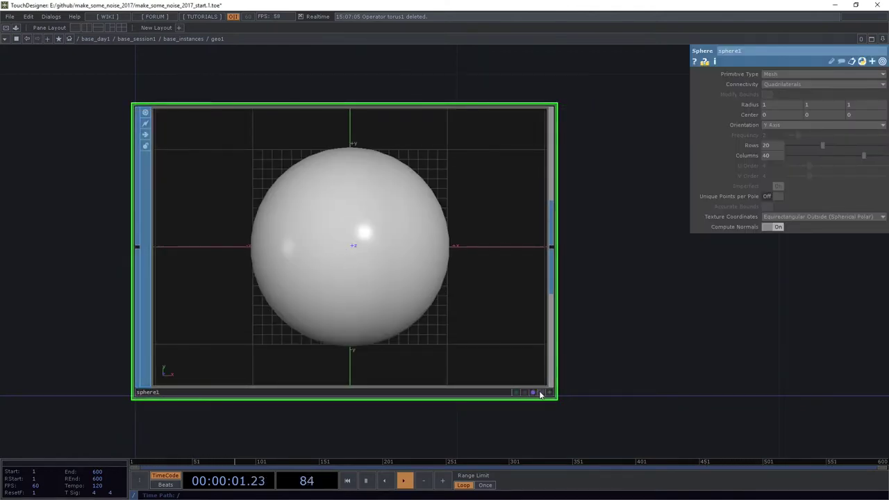
Set the sphere's radius to 0.1 on all three axes.
left_click_drag(588, 283, 427, 174)
scroll(427, 173, "down", 5)
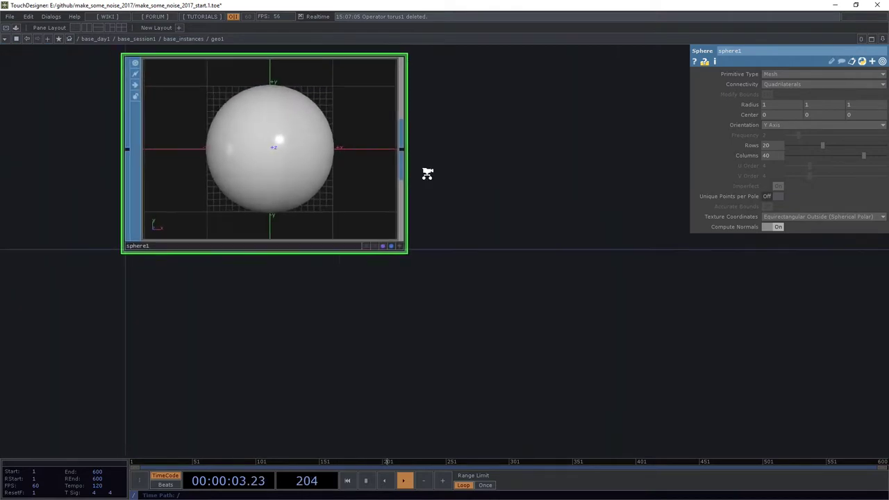
left_click_drag(373, 383, 146, 415)
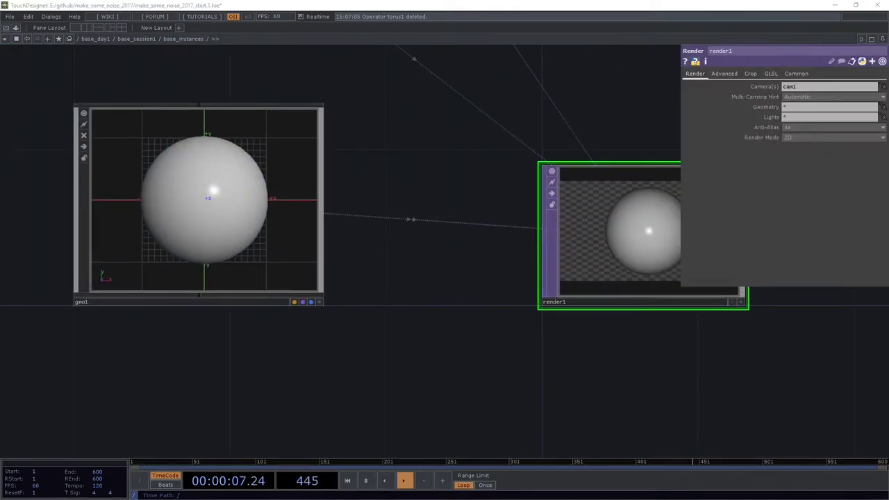
scroll(206, 249, "up", 5)
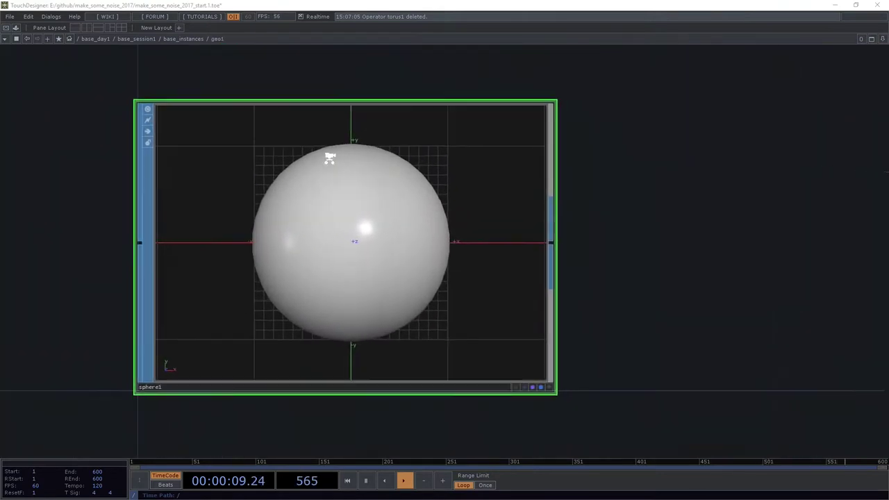
left_click(798, 104)
type("0.1")
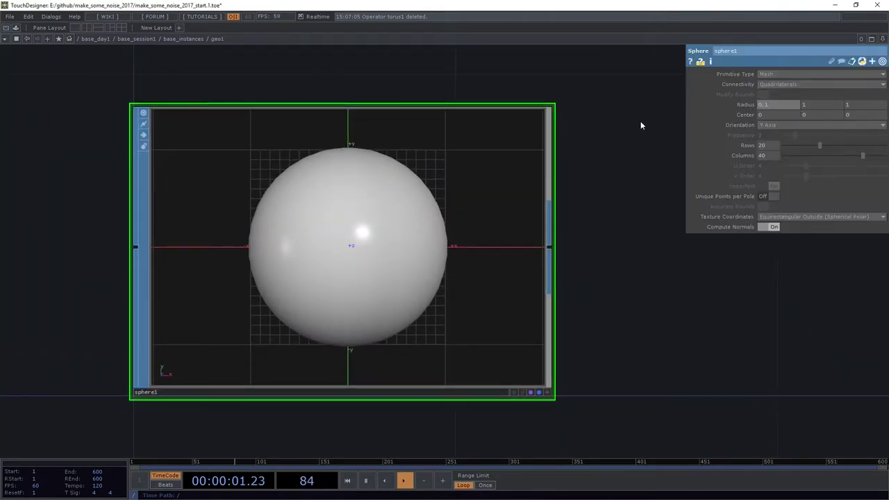
key("Tab")
type("0.1")
key("Tab")
type("0.1")
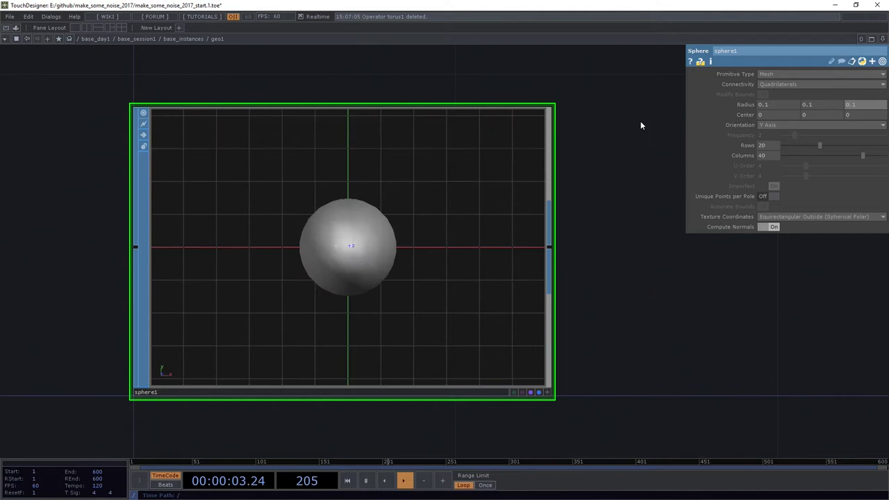
Set the sphere's radius to 0.01 on all three axes.
key("BackSpace")
type("01")
key("Return")
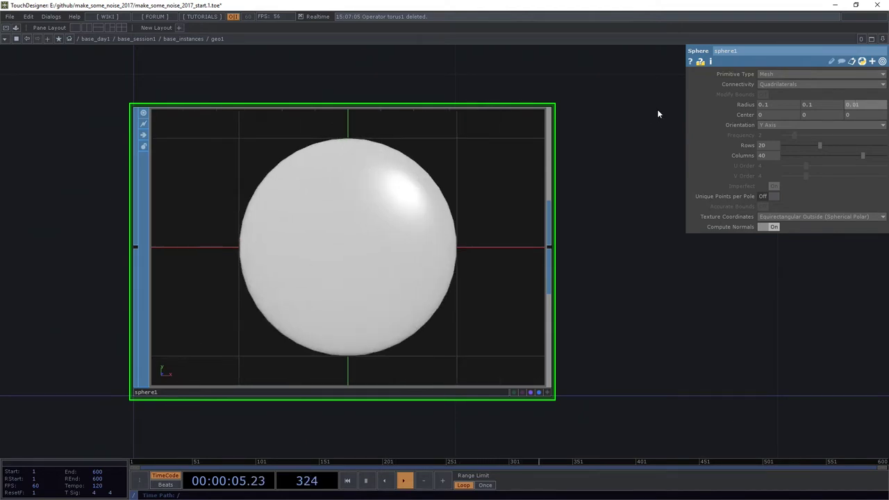
left_click_drag(794, 107, 710, 108)
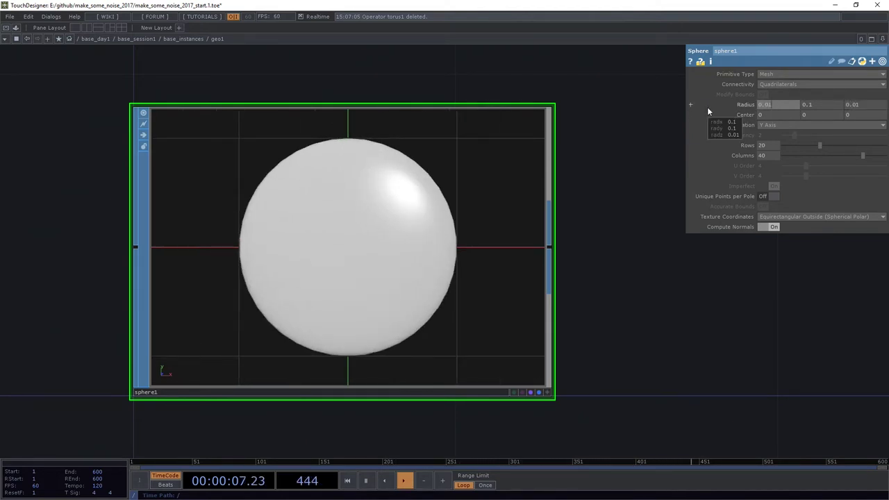
key("Tab")
type("0.01")
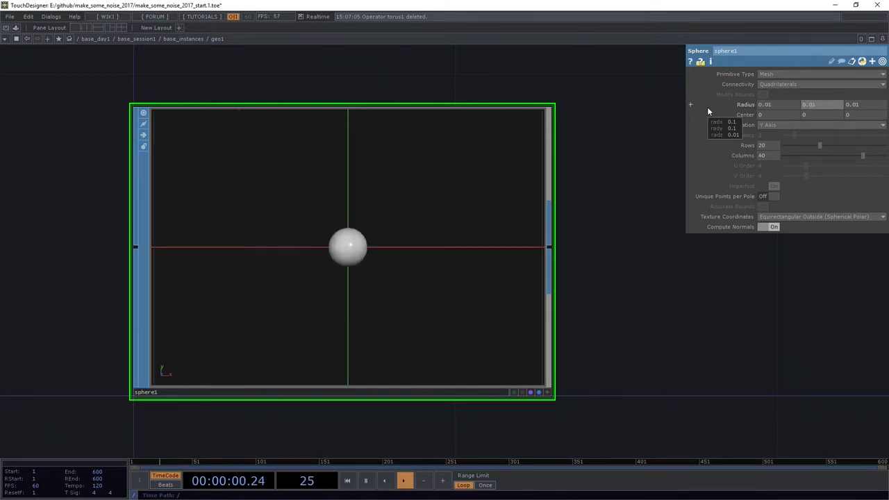
left_click(596, 248)
Return to the base_instances network and examine how the small sphere appears in the render1 output.
middle_click_drag(680, 296, 427, 262)
scroll(426, 262, "down", 3)
left_click_drag(593, 382, 338, 353)
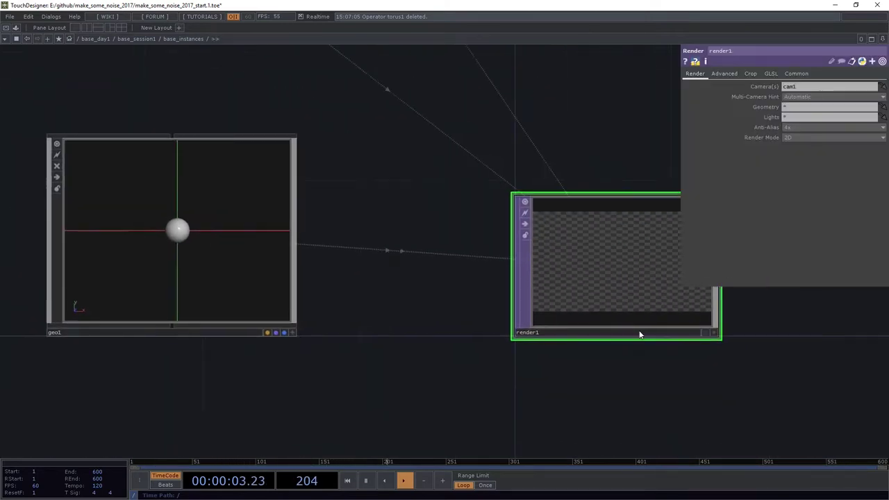
left_click_drag(586, 288, 481, 256)
scroll(526, 272, "up", 5)
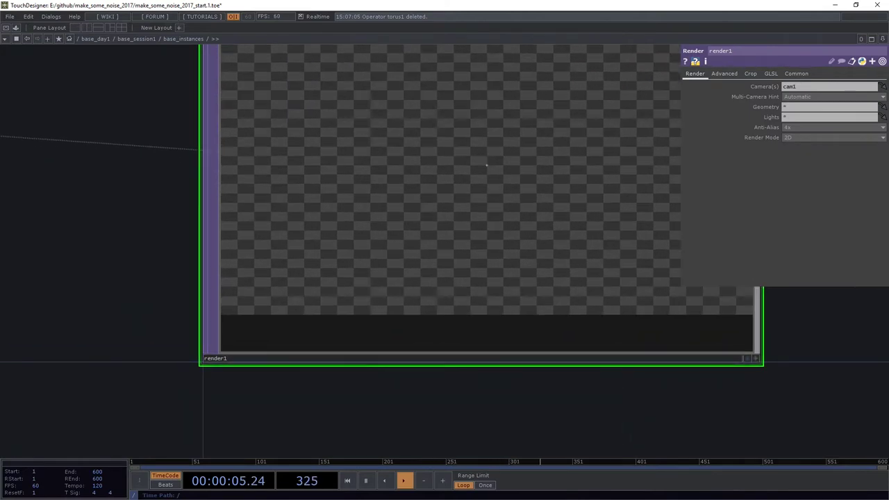
scroll(402, 175, "down", 3)
middle_click_drag(402, 174, 382, 240)
left_click_drag(382, 241, 418, 256)
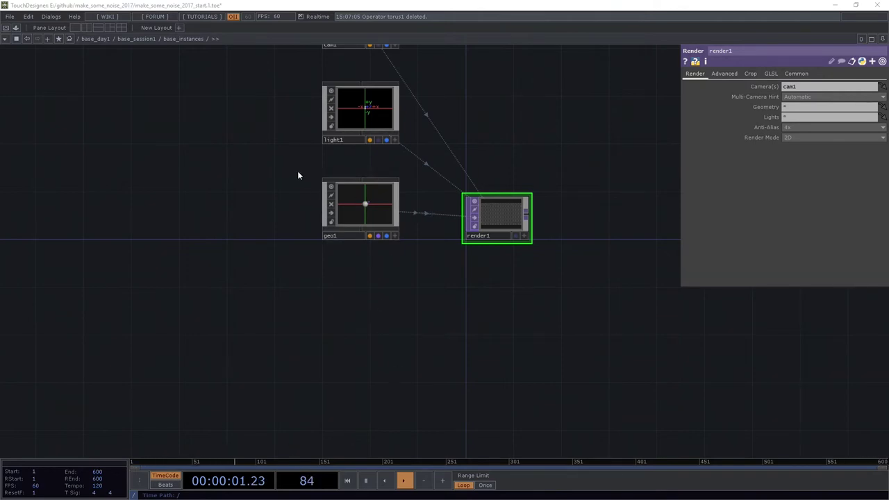
scroll(405, 218, "up", 3)
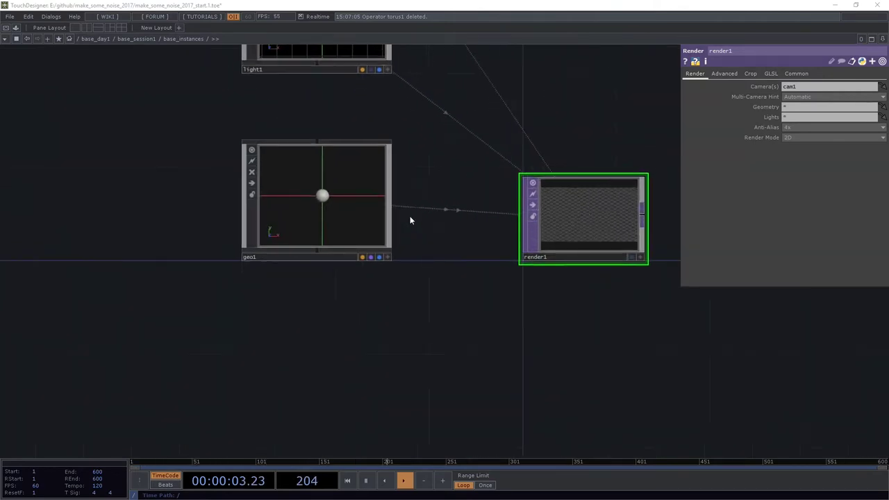
scroll(601, 246, "up", 3)
scroll(624, 178, "up", 3)
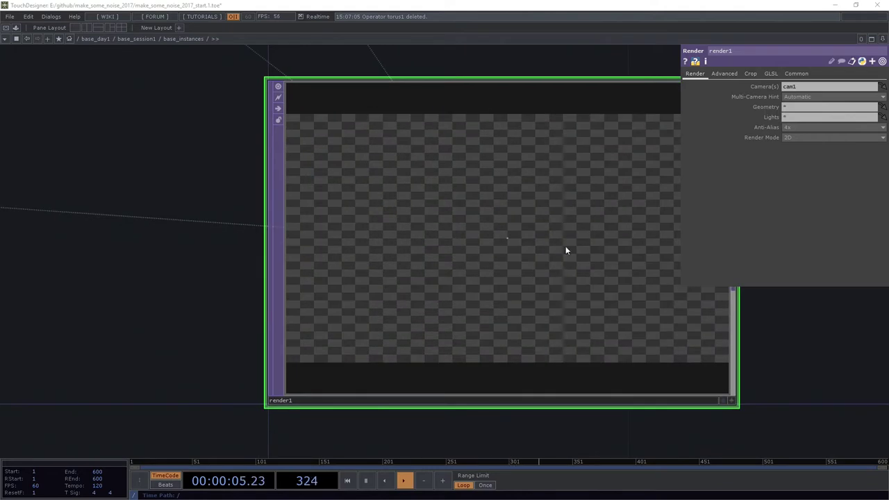
scroll(373, 252, "down", 6)
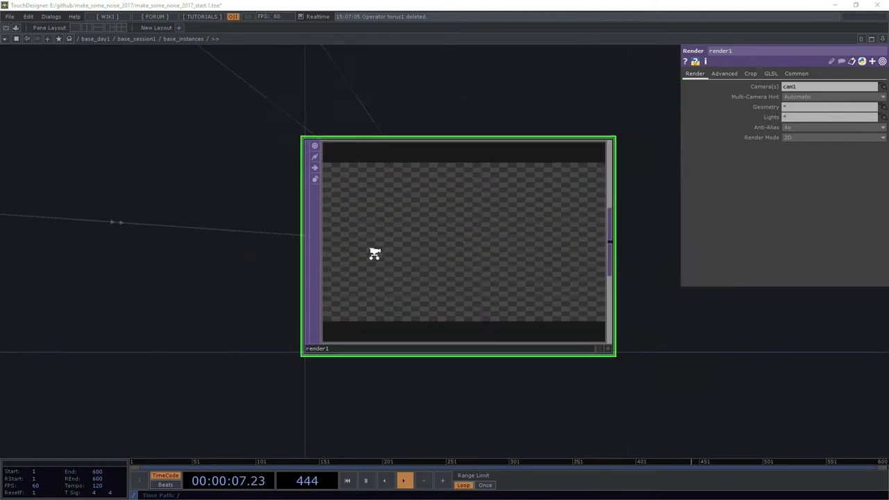
Add a Line SOP in the empty area beside the camera, light and geometry operators.
left_click_drag(389, 314, 584, 321)
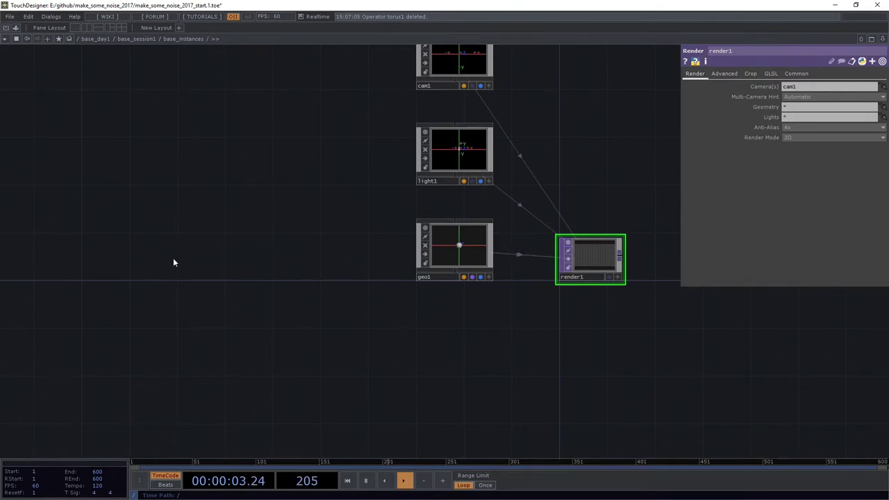
left_click_drag(175, 259, 274, 252)
key("Tab")
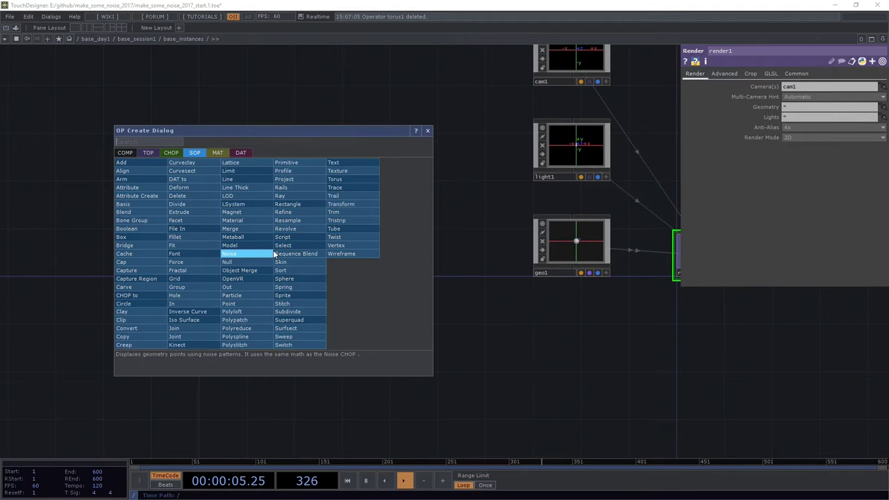
type("line")
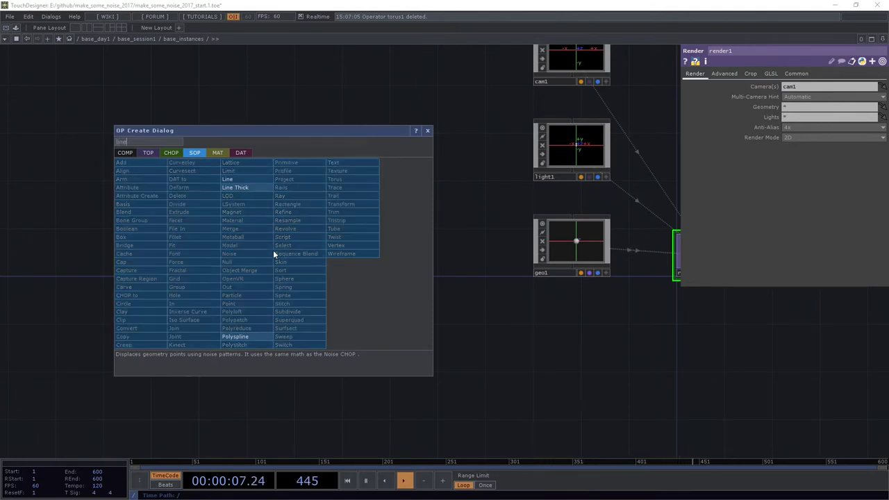
left_click(241, 179)
left_click(241, 179)
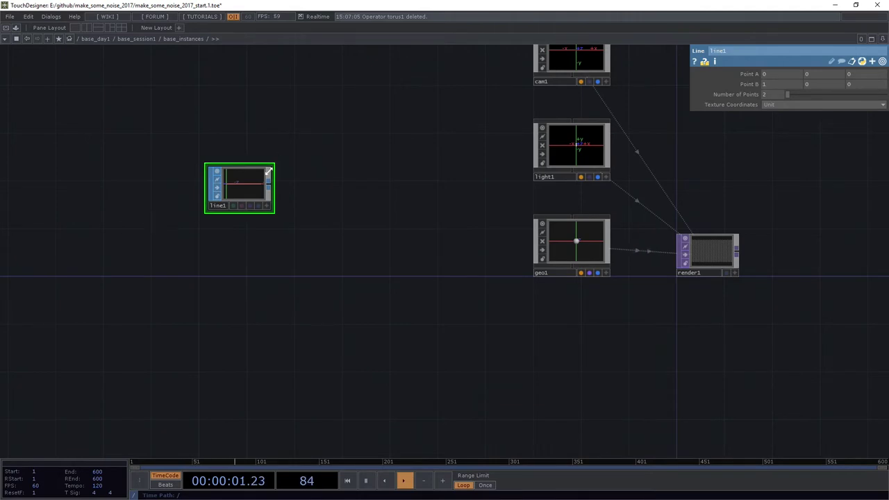
Set the line's number of points to 600.
scroll(257, 169, "up", 3)
left_click_drag(136, 312, 317, 283)
left_click_drag(375, 194, 169, 229)
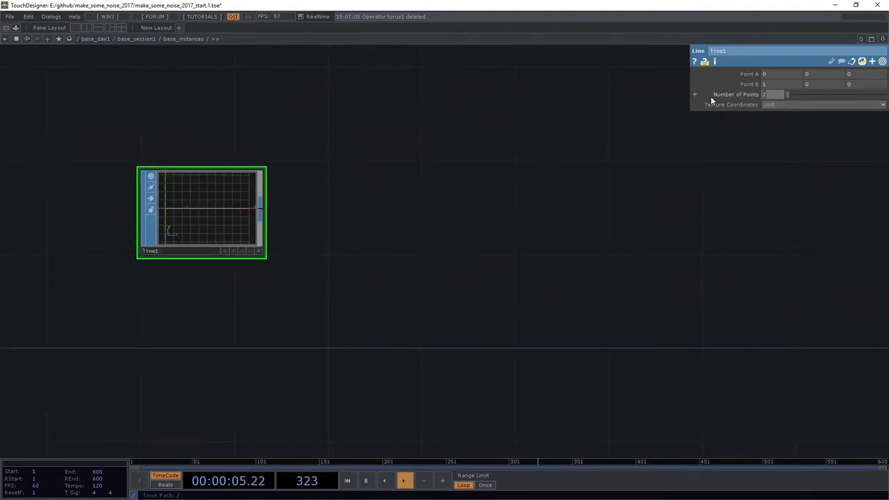
type("600")
key("Return")
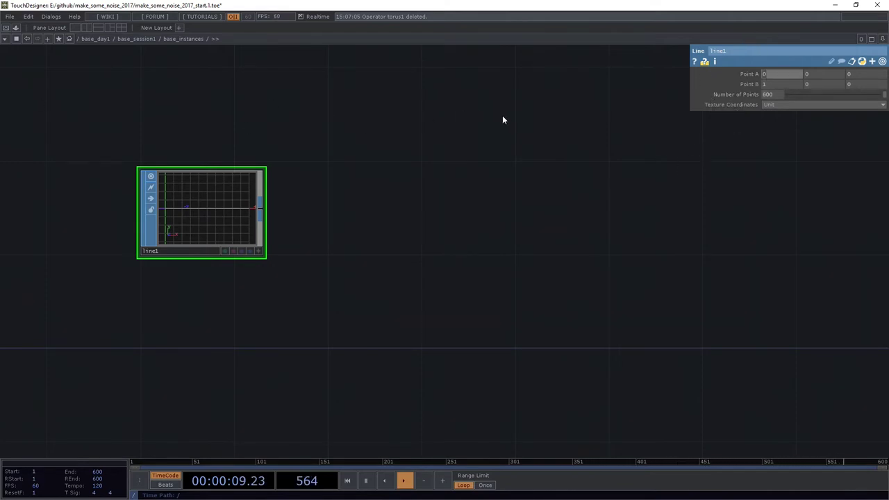
Set the line's endpoints to X -6 for Point A and X 6 for Point B.
key("Tab")
key("Tab")
key("Tab")
type("6")
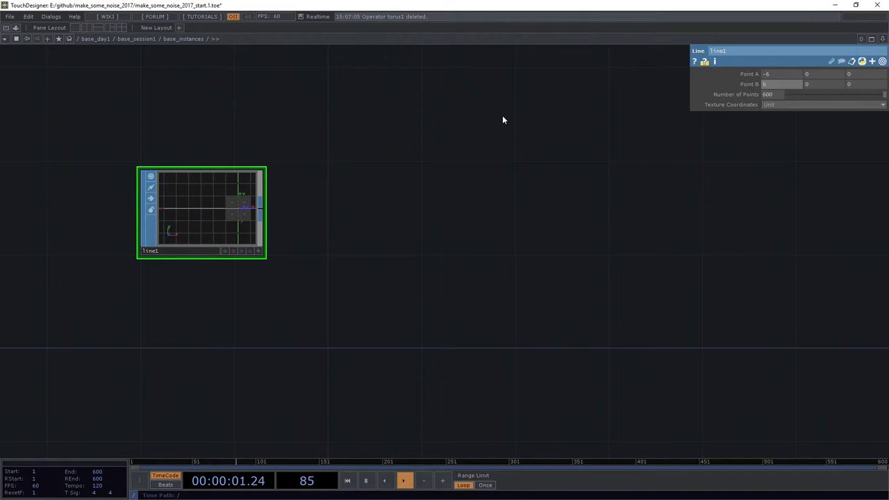
Append a Null SOP to the output of line1.
left_click_drag(419, 212, 363, 221)
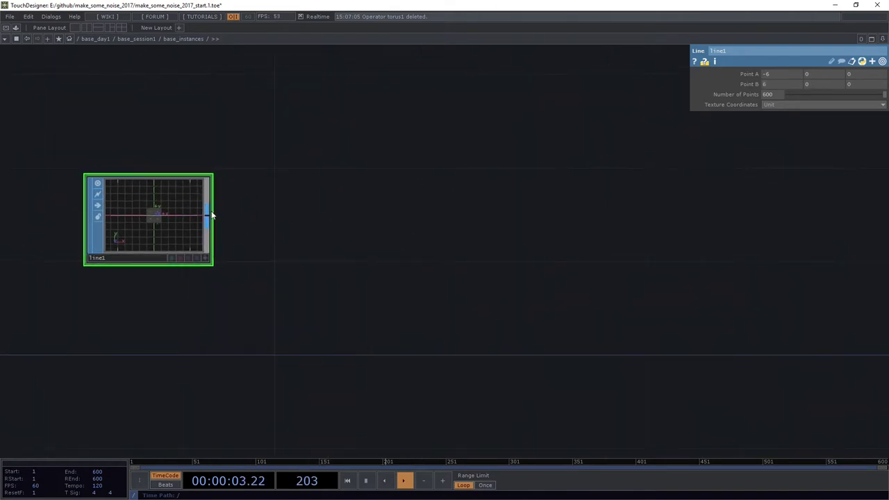
right_click(208, 218)
type("nu")
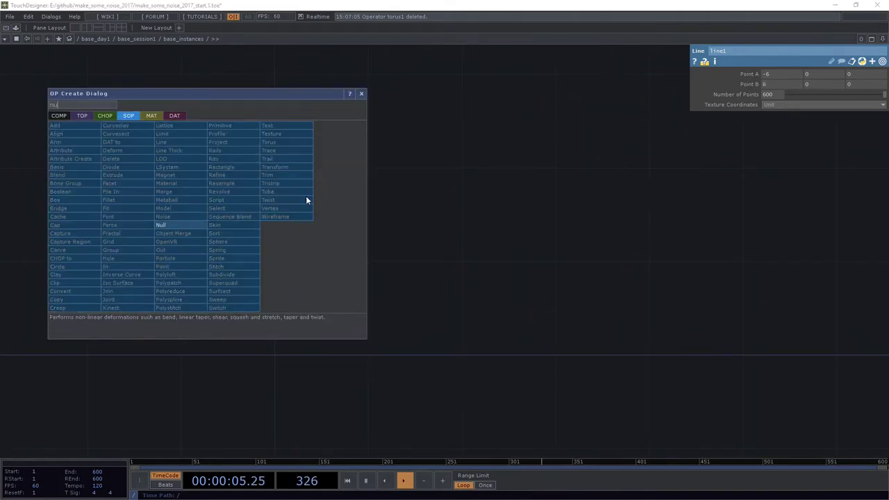
left_click(174, 225)
left_click(333, 219)
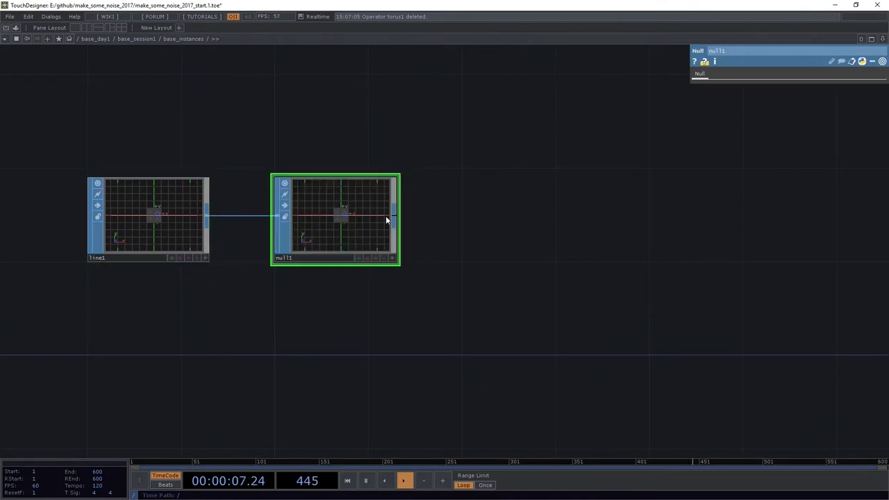
Convert null1 to channels with a SOP to CHOP and place it between null1 and geo1.
right_click(398, 215)
left_click(292, 117)
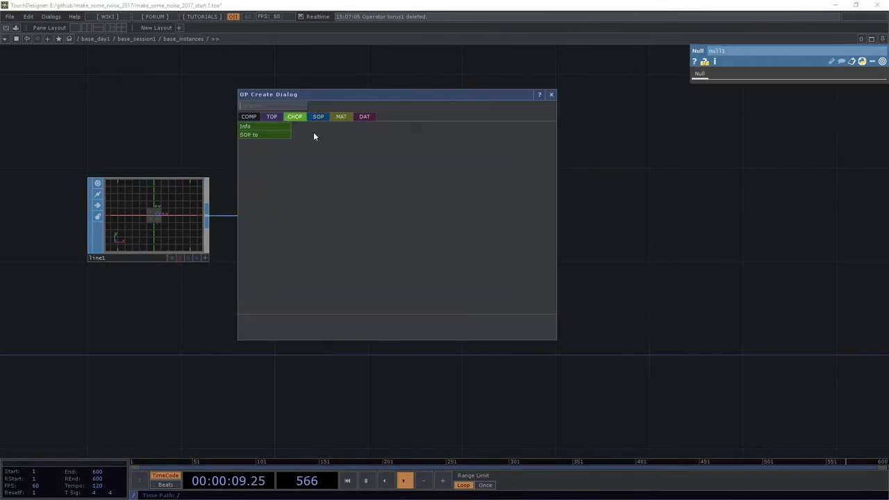
left_click(281, 136)
left_click(544, 304)
left_click_drag(498, 370, 324, 330)
right_click_drag(475, 385, 334, 235)
left_click_drag(385, 299, 376, 308)
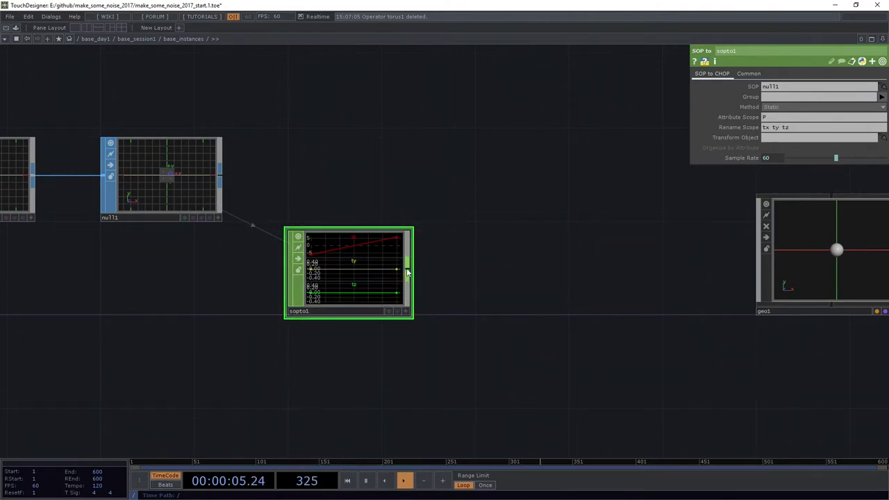
Append a Null CHOP to sopto1 and align it in the same row.
right_click(410, 271)
type("nu")
left_click(430, 256)
left_click(544, 255)
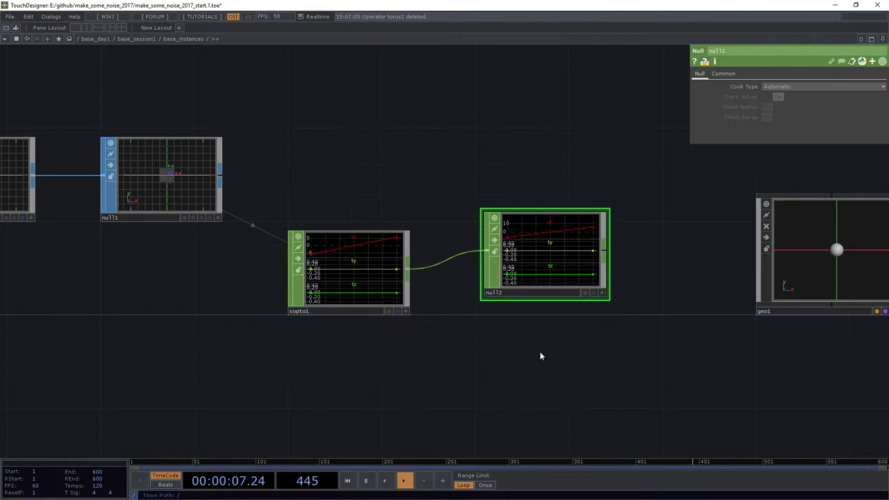
left_click_drag(530, 259, 521, 279)
Turn on instancing for geo1 and assign null2 as its Instance CHOP/DAT.
left_click(738, 203)
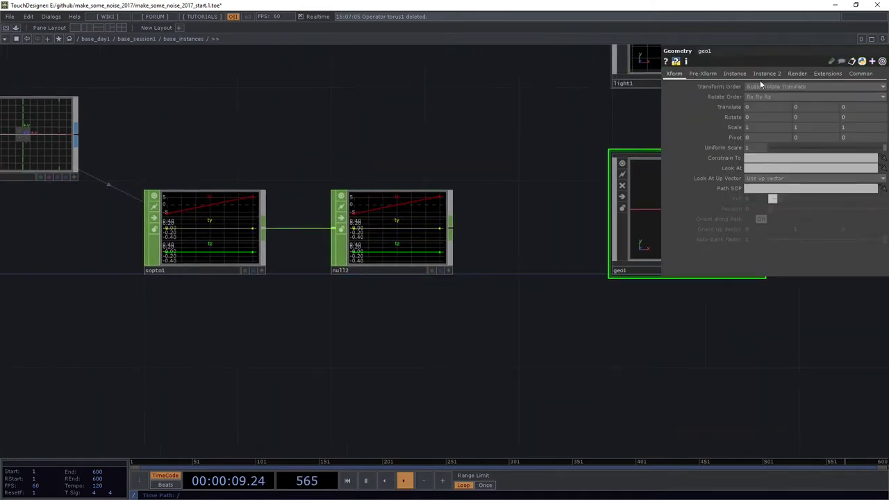
left_click(729, 75)
left_click(752, 87)
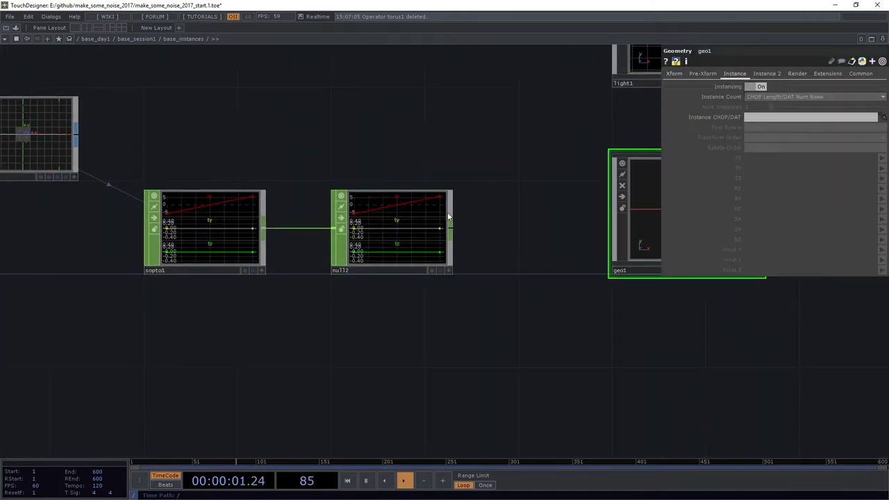
left_click_drag(514, 111, 278, 134)
left_click_drag(200, 249, 792, 116)
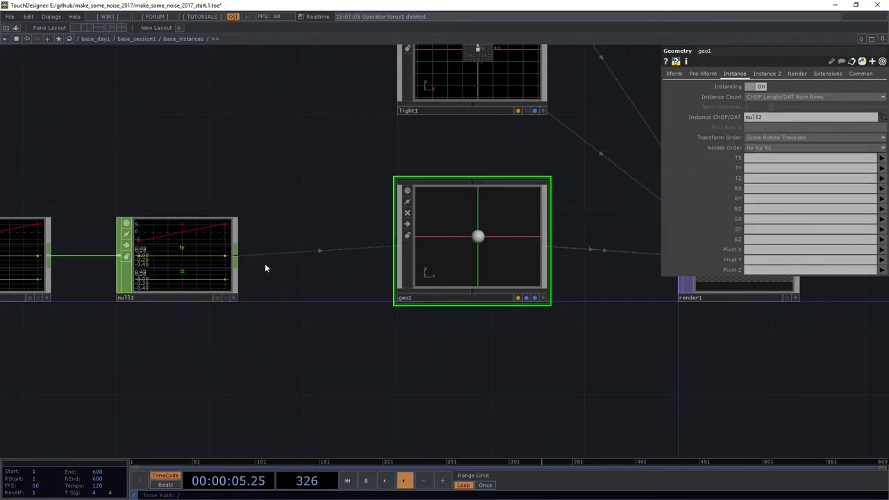
Map geo1's instance translation TX, TY and TZ to the tx, ty and tz channels.
left_click(781, 159)
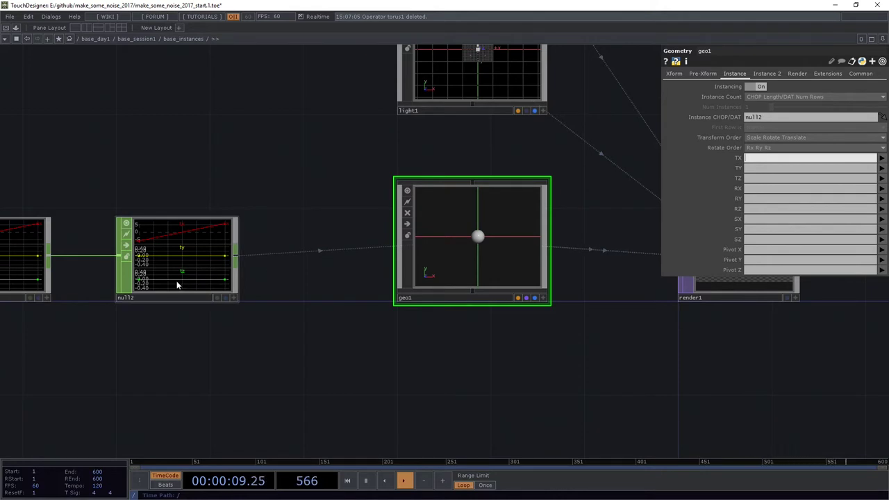
type("tx")
left_click(791, 168)
type("ty")
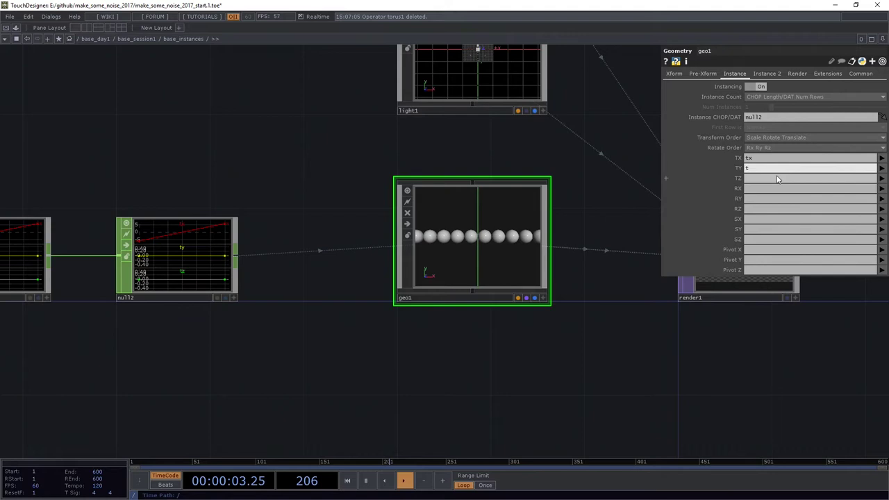
left_click(776, 180)
type("tz")
Examine the instanced spheres in geo1 and render1 along with the operator chain that feeds them.
scroll(546, 381, "up", 8)
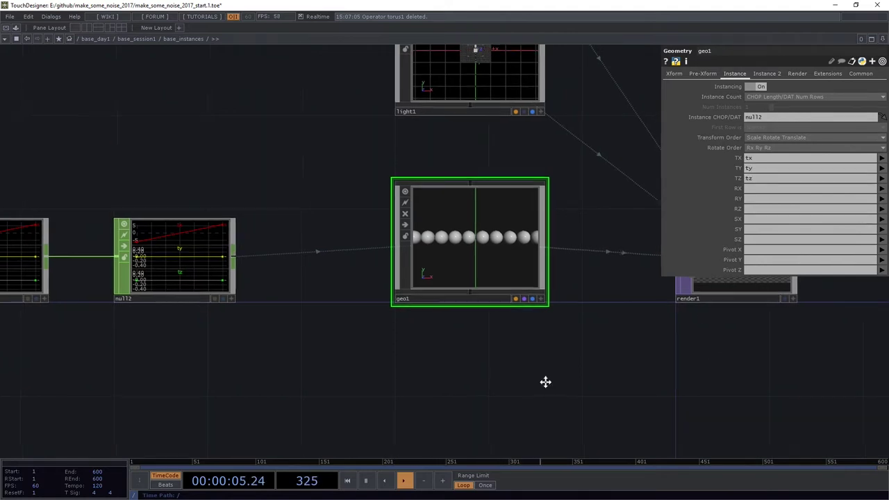
scroll(413, 217, "up", 3)
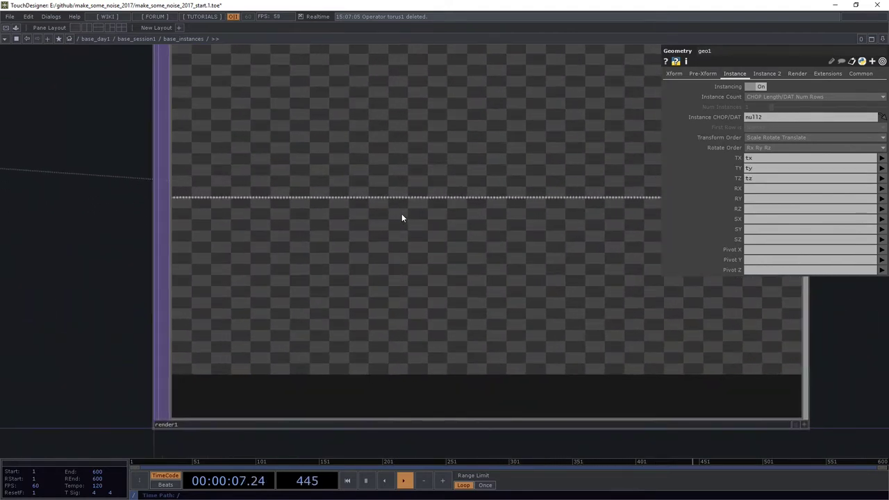
scroll(401, 213, "down", 10)
left_click_drag(174, 321, 483, 341)
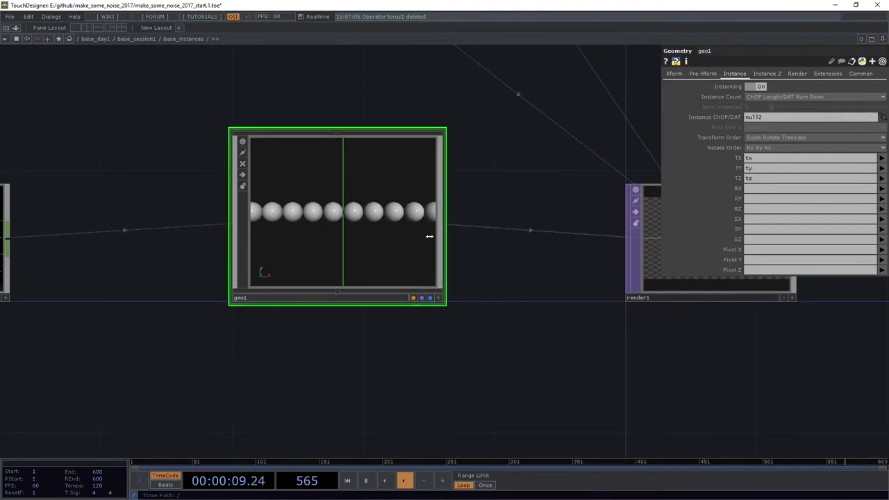
left_click_drag(221, 328, 322, 342)
scroll(322, 343, "down", 5)
left_click_drag(260, 355, 628, 336)
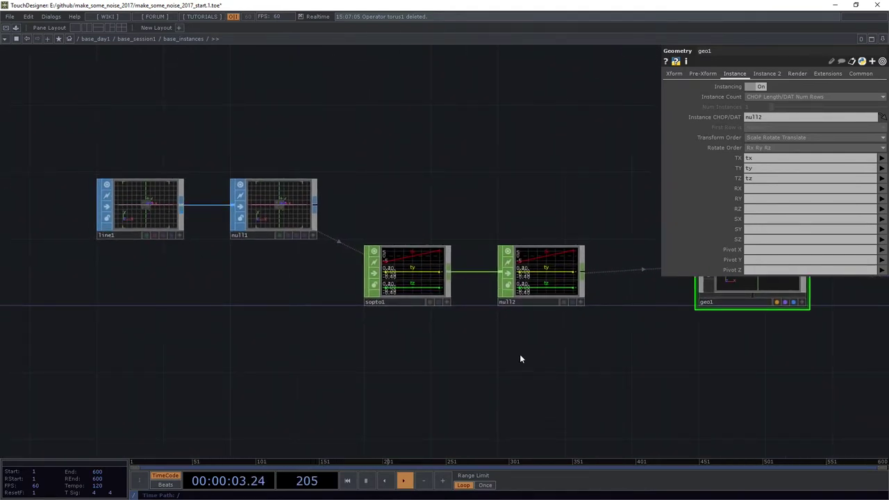
left_click_drag(521, 356, 171, 321)
left_click_drag(429, 334, 298, 334)
scroll(445, 240, "up", 8)
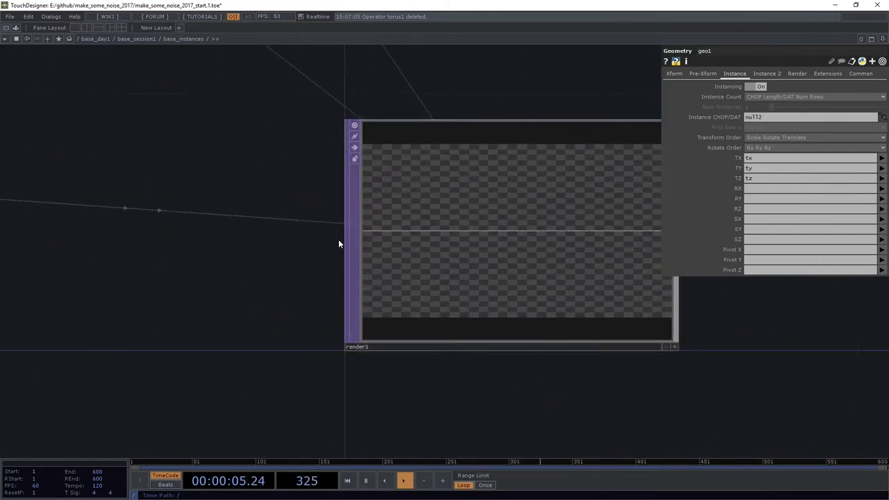
left_click_drag(232, 171, 330, 275)
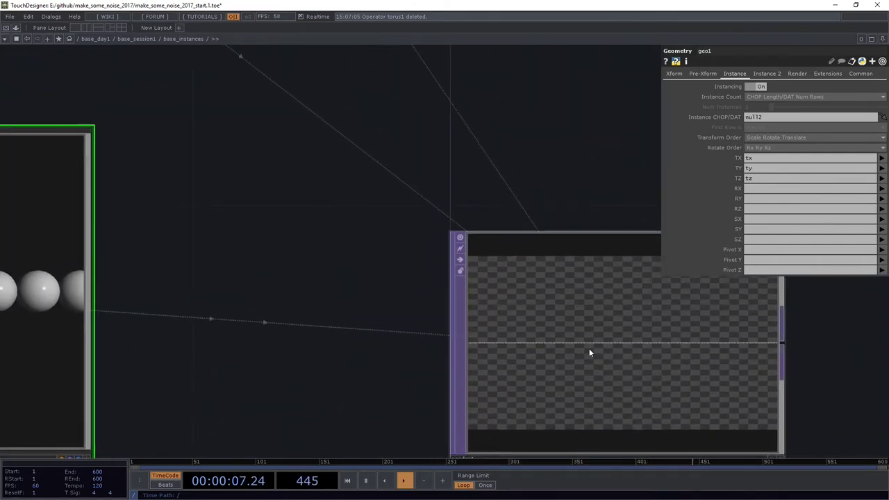
scroll(304, 288, "up", 10)
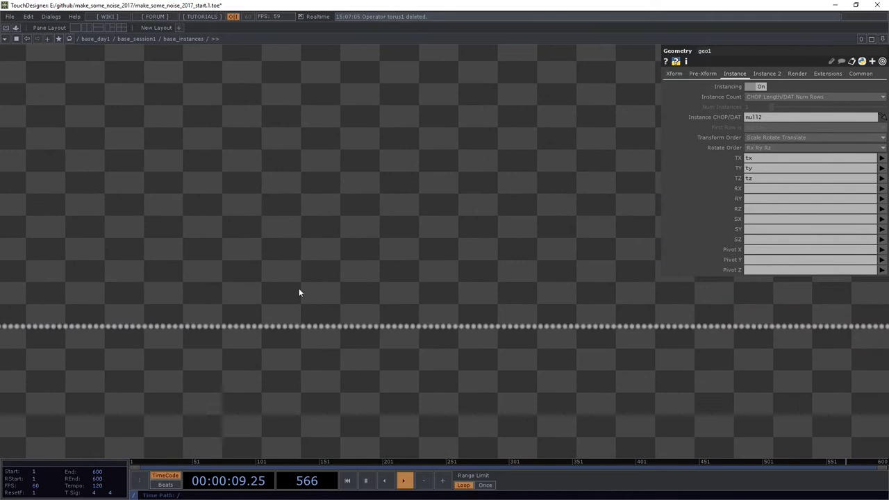
scroll(299, 292, "down", 10)
left_click_drag(148, 367, 329, 363)
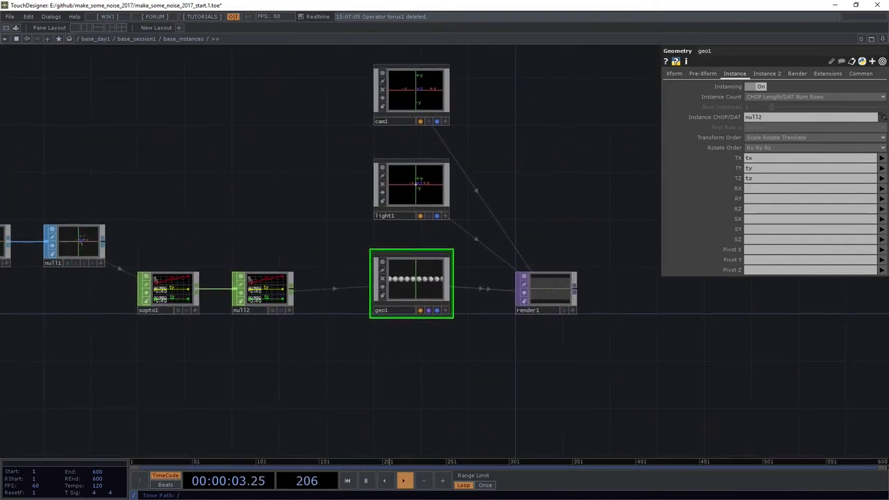
Add a Noise CHOP below line1.
left_click_drag(293, 416, 369, 391)
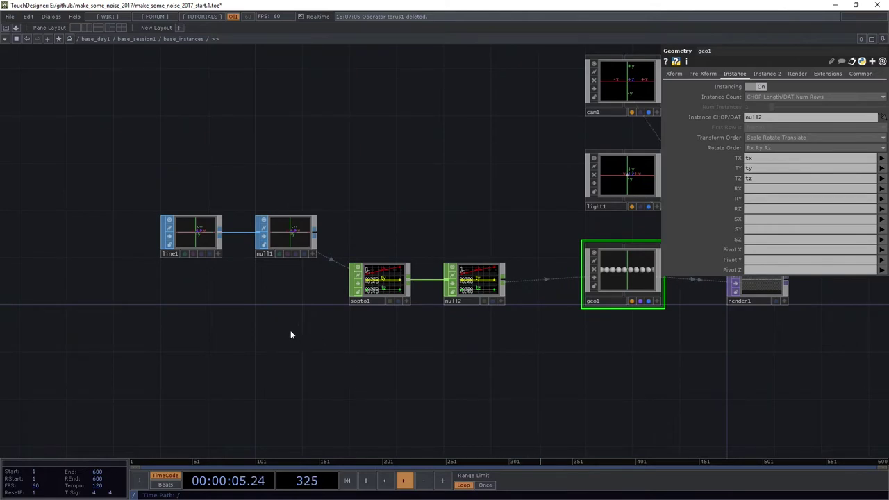
left_click_drag(291, 333, 322, 248)
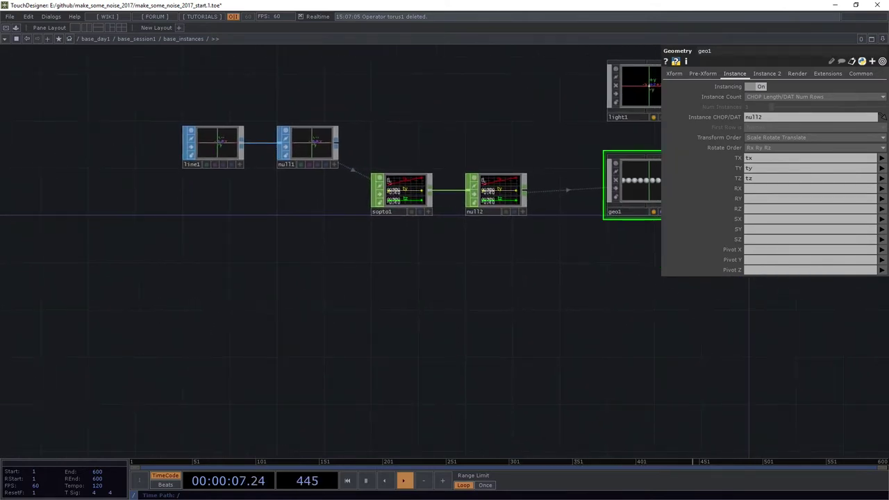
key("Tab")
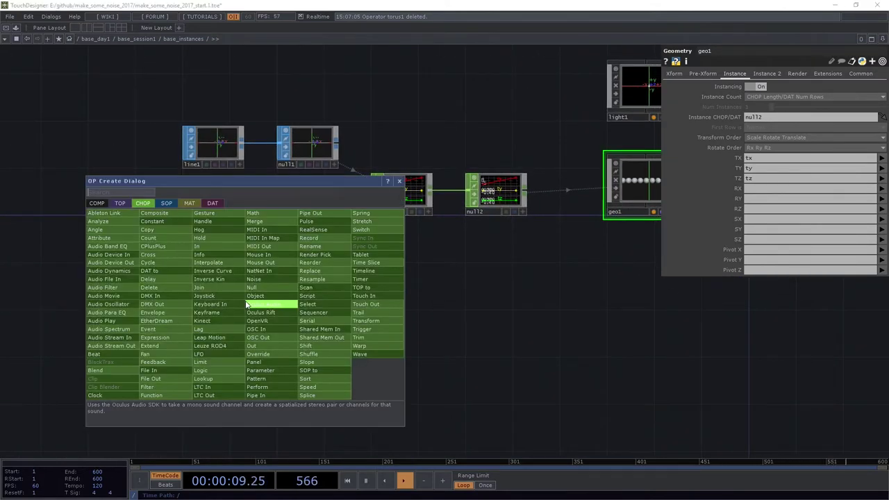
type("noi")
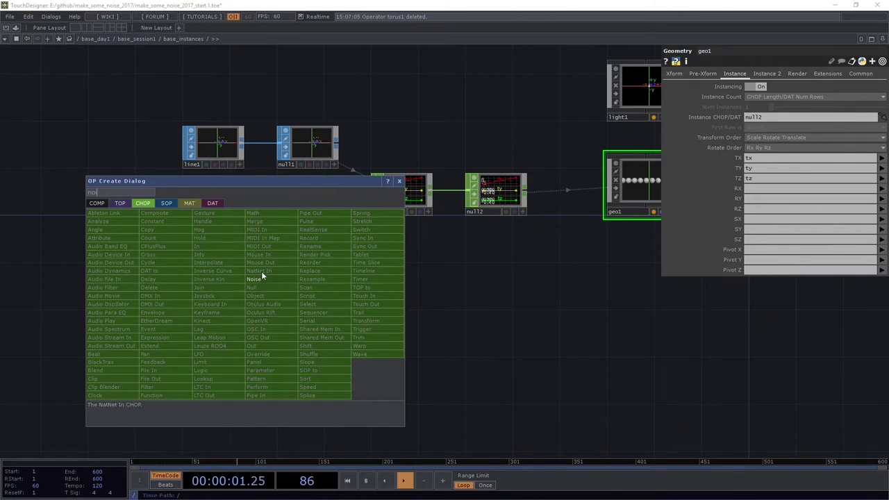
left_click(263, 275)
left_click(237, 286)
left_click_drag(223, 287, 208, 290)
Set the channel name of noise1 to ty.
left_click_drag(472, 304, 186, 351)
scroll(487, 237, "up", 3)
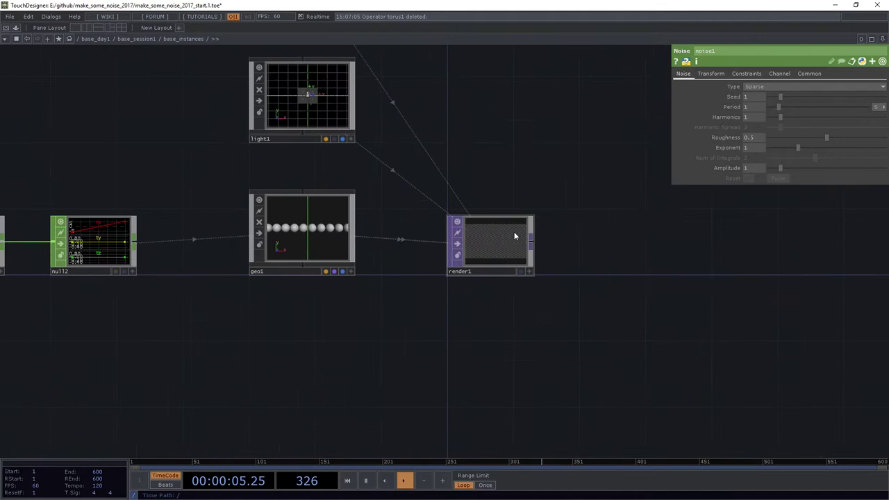
left_click_drag(171, 265, 357, 264)
scroll(273, 245, "up", 5)
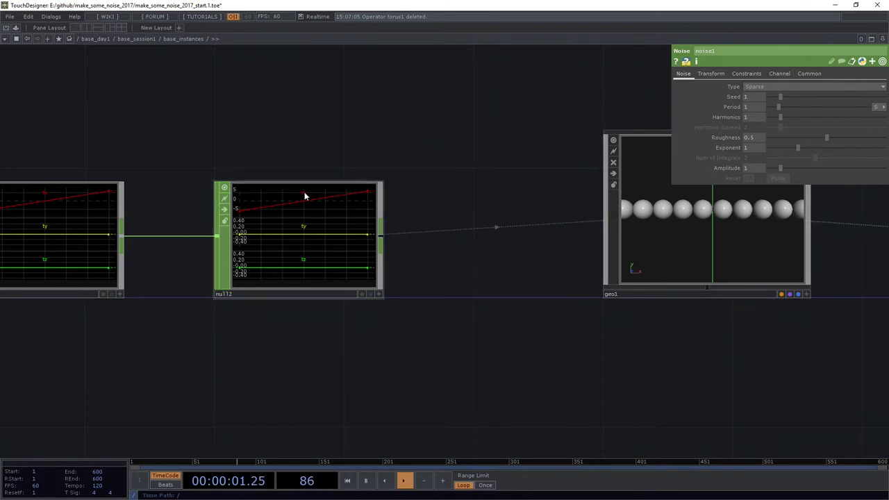
scroll(248, 288, "down", 5)
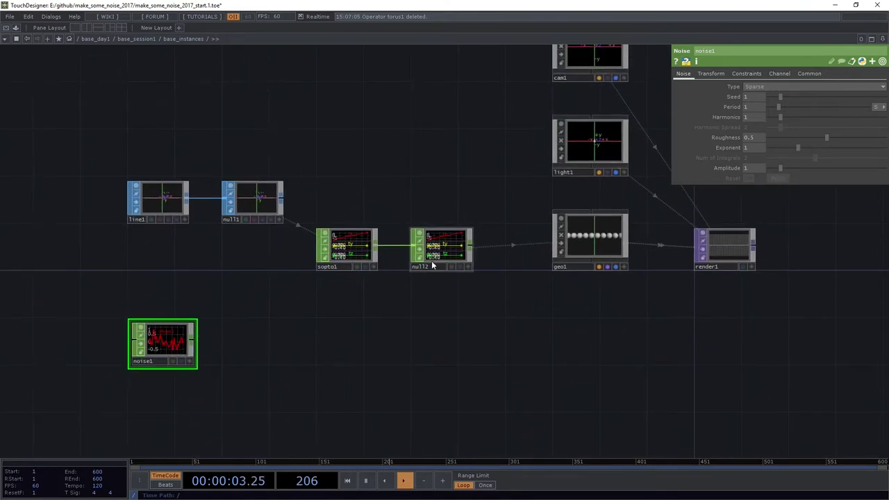
left_click_drag(126, 347, 210, 303)
scroll(210, 304, "up", 2)
left_click(735, 74)
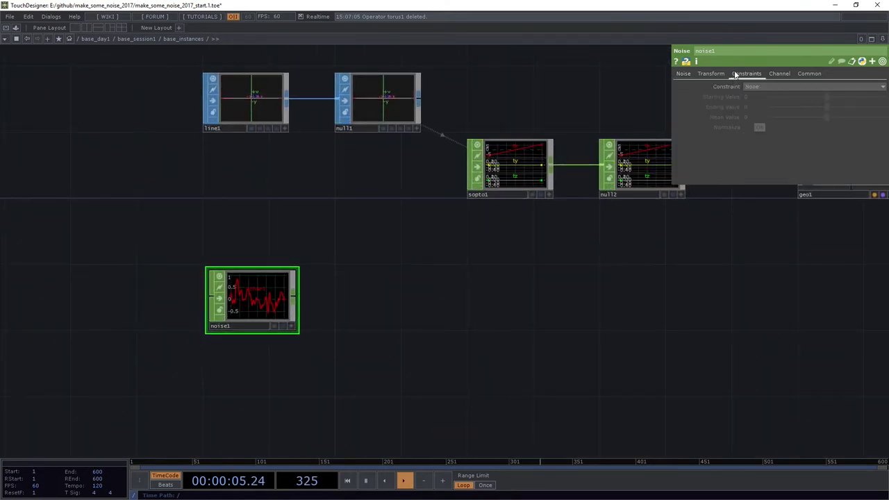
left_click(781, 74)
left_click_drag(772, 87, 684, 93)
type("ty")
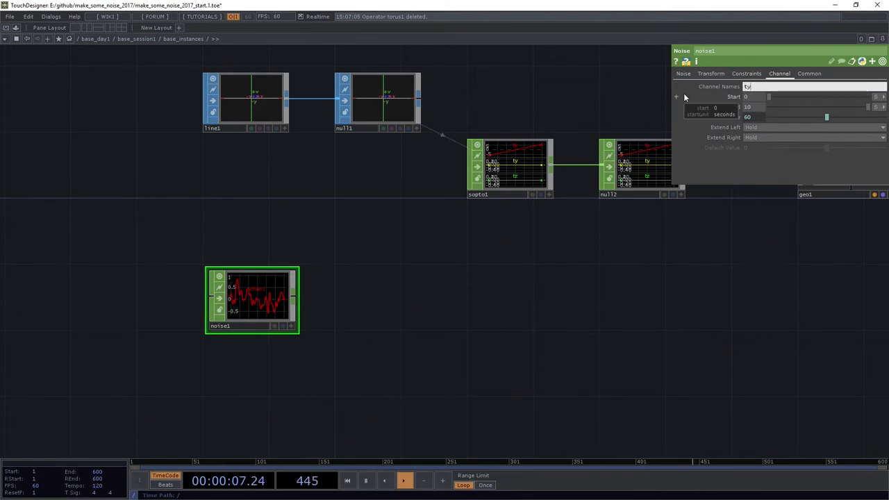
Select line1, null1 and sopto1 together and move them away from null2 to leave room for another operator.
left_click_drag(346, 266, 180, 284)
left_click_drag(353, 265, 469, 338)
right_click_drag(178, 135, 493, 283)
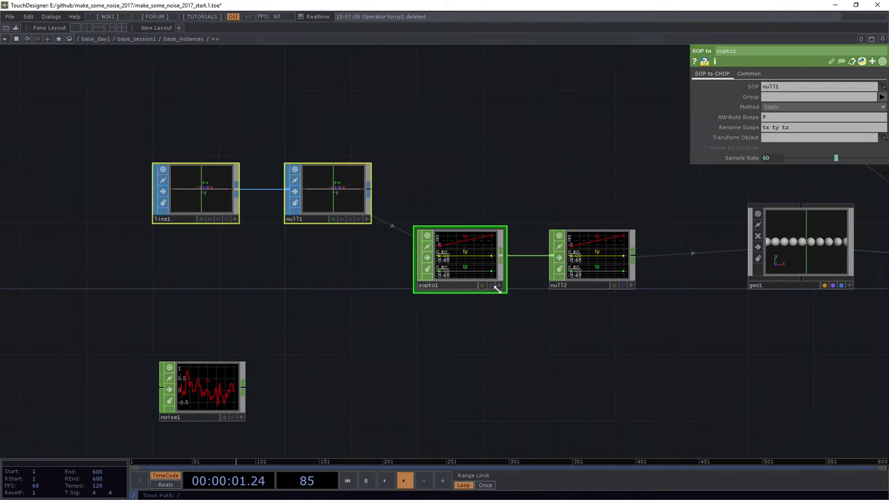
left_click_drag(482, 262, 351, 259)
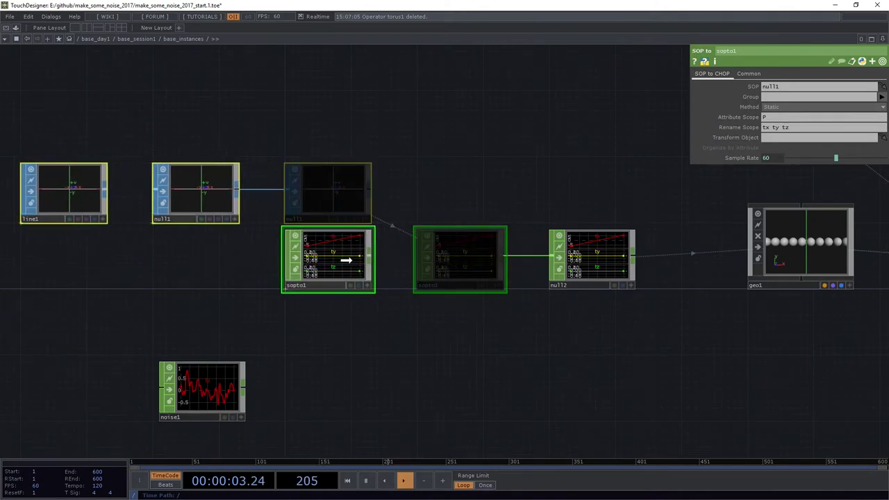
key("Tab")
type("se")
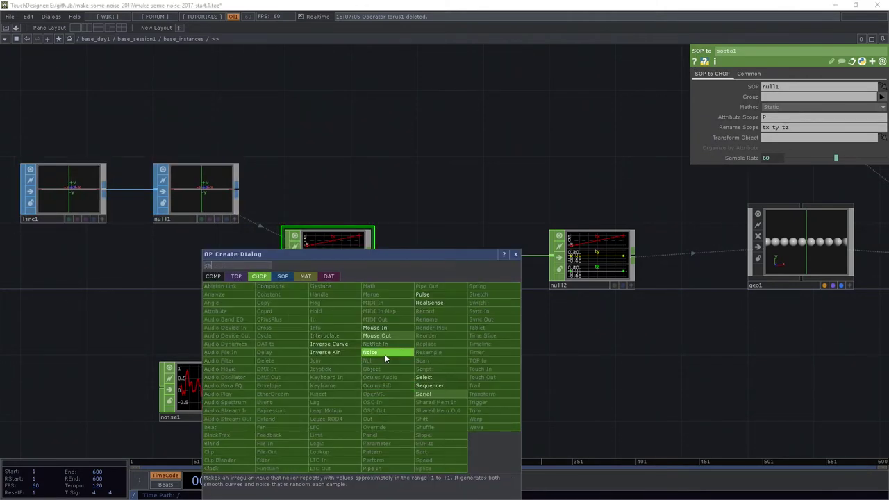
left_click(443, 377)
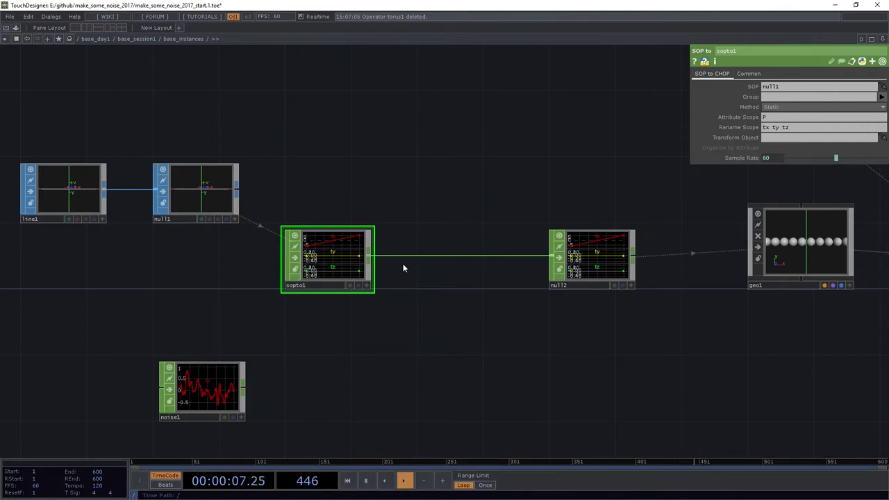
Insert a Math CHOP between sopto1 and null2 and connect noise1 to it as the second input.
right_click(422, 256)
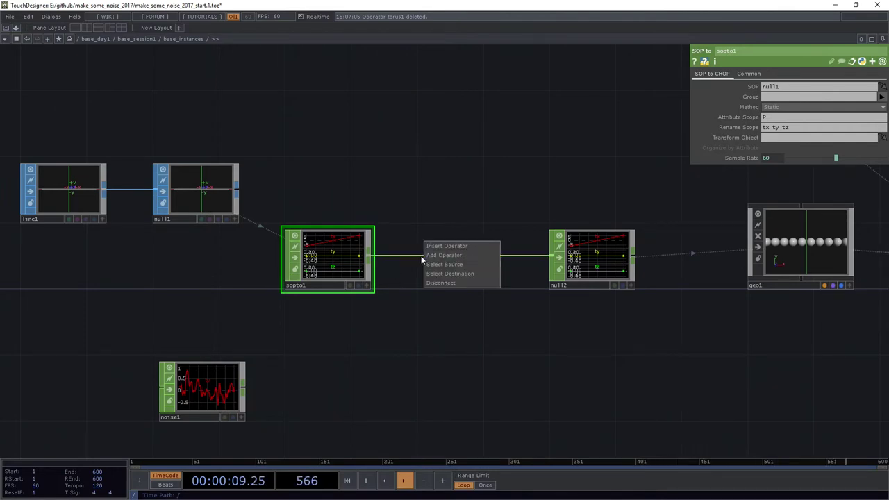
left_click(449, 247)
type("ma")
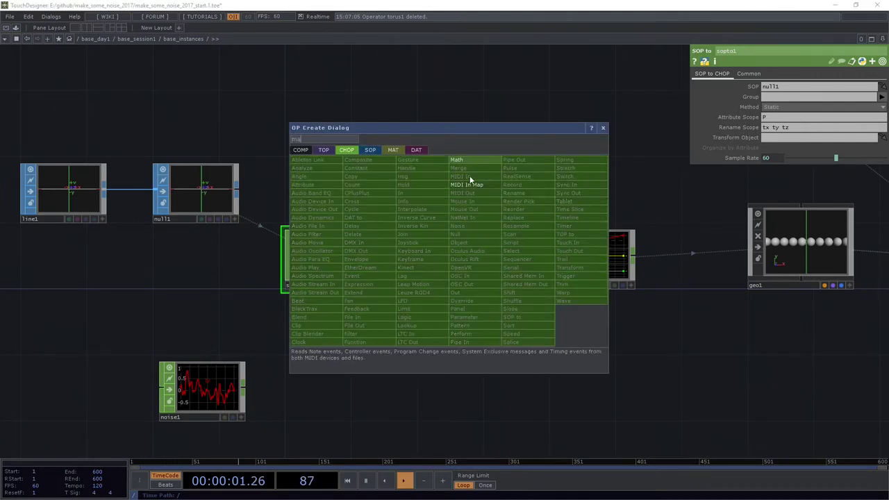
left_click(487, 163)
left_click(459, 271)
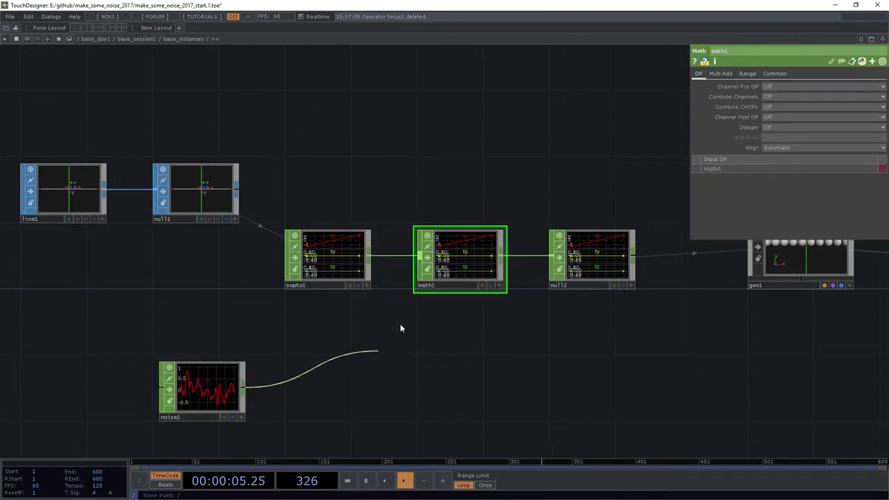
left_click_drag(400, 324, 418, 258)
Set math1 to combine its CHOPs with Add and to match by Channel Name.
left_click_drag(432, 317, 346, 305)
scroll(369, 209, "up", 4)
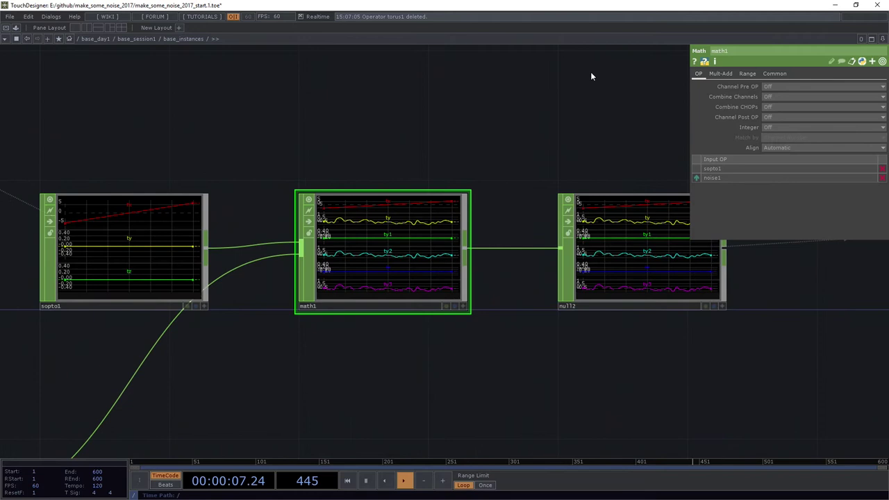
left_click(780, 107)
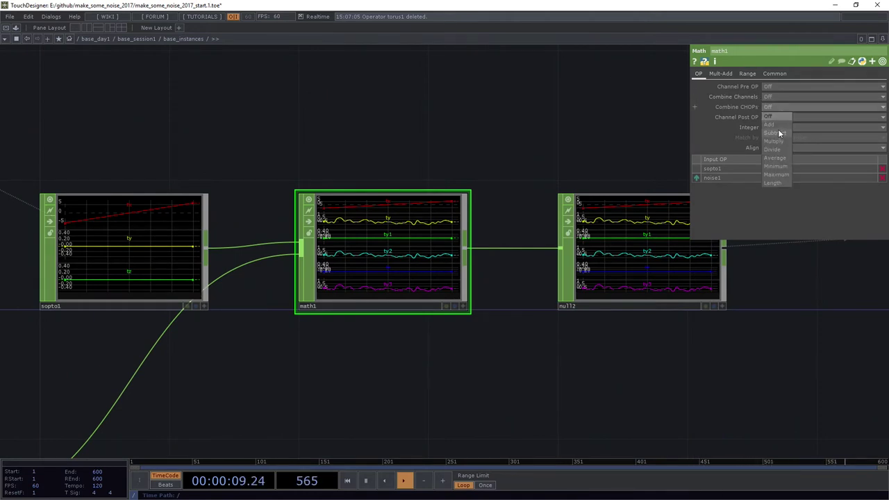
left_click(778, 125)
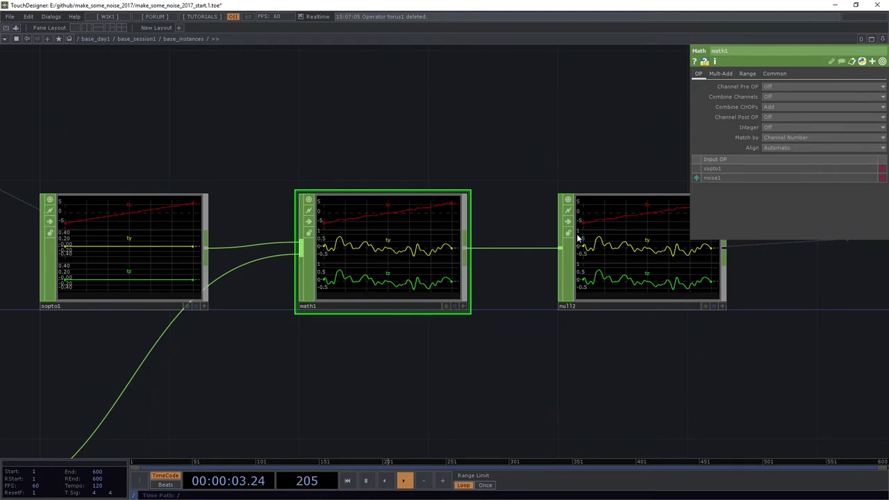
left_click(800, 138)
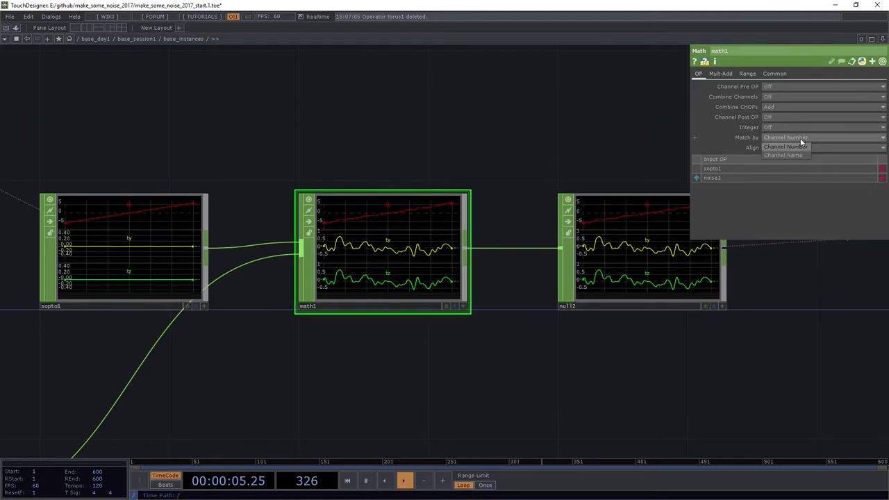
left_click(800, 153)
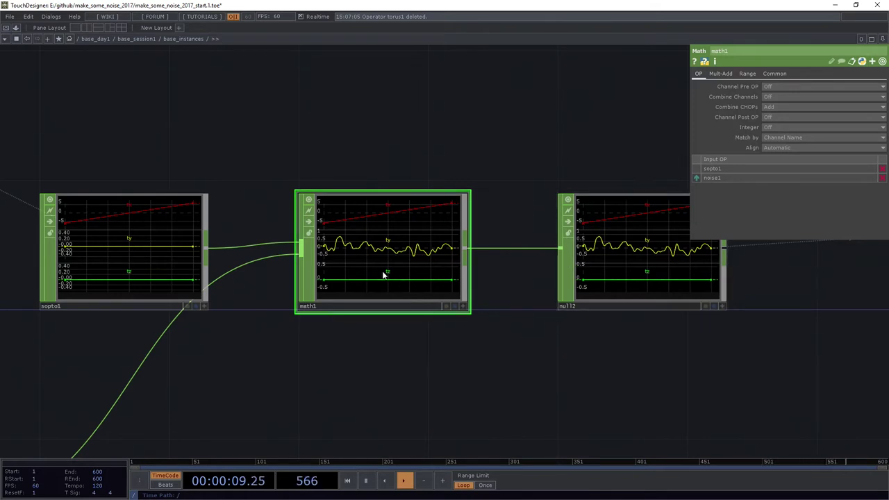
Examine the combined channels in math1, the displaced spheres in render1 and the source curve in noise1.
scroll(383, 274, "up", 2)
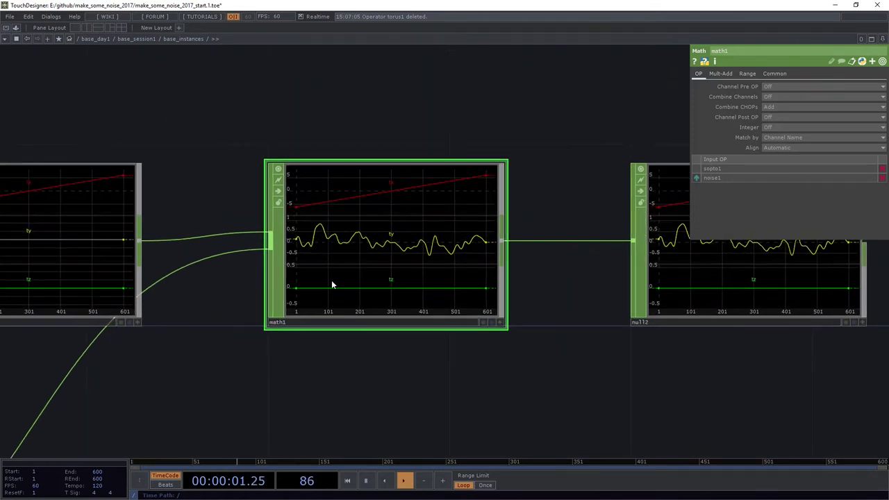
scroll(354, 275, "down", 2)
left_click_drag(280, 341, 516, 193)
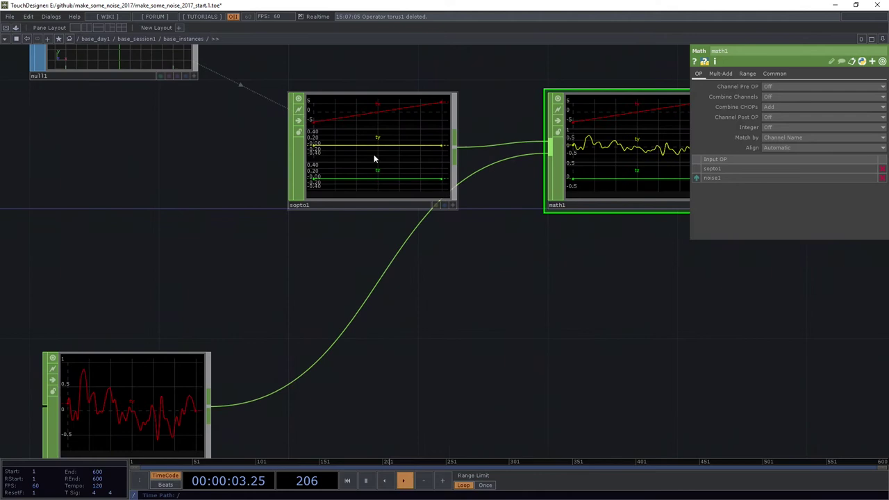
left_click_drag(629, 299, 209, 313)
left_click_drag(546, 366, 209, 368)
left_click_drag(563, 314, 36, 347)
left_click_drag(460, 340, 375, 354)
scroll(294, 205, "up", 2)
scroll(294, 204, "up", 3)
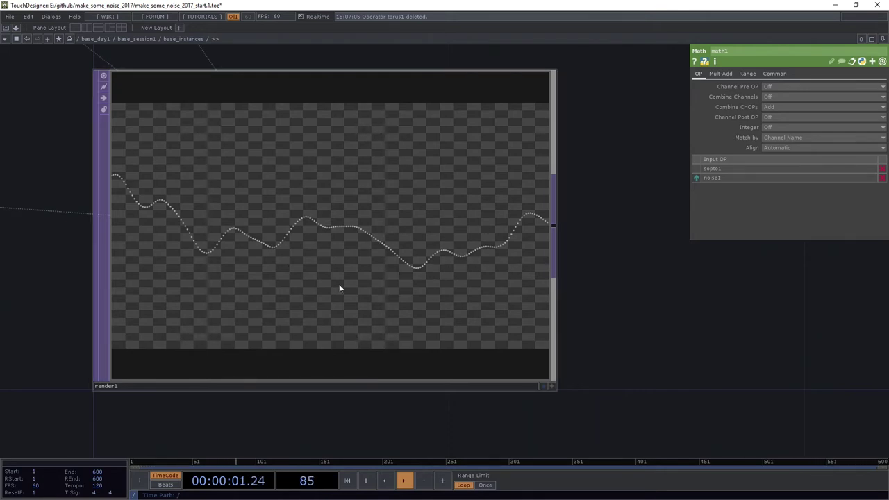
scroll(296, 254, "down", 5)
left_click_drag(153, 342, 512, 327)
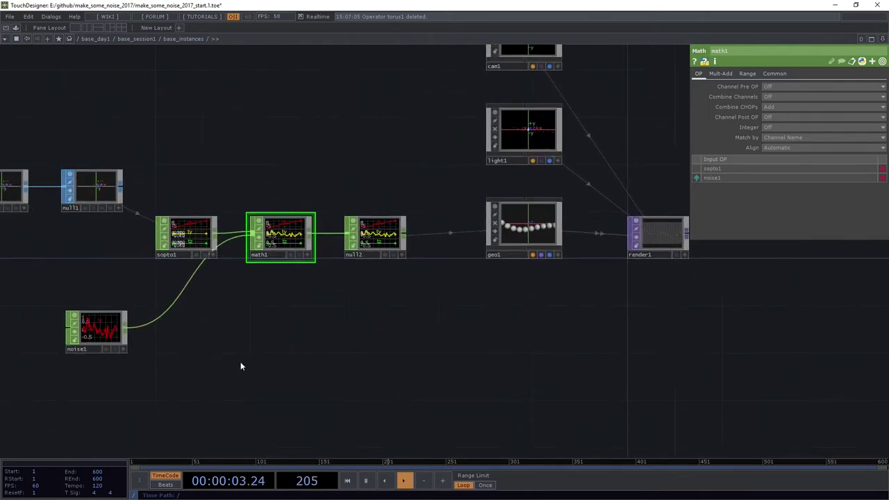
left_click_drag(54, 327, 253, 309)
scroll(254, 307, "up", 4)
left_click_drag(355, 325, 346, 319)
scroll(300, 326, "up", 2)
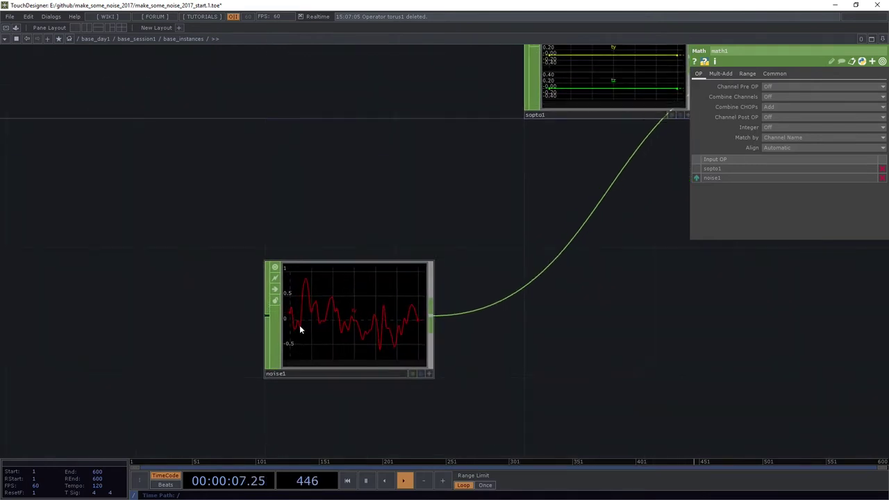
Move cam1 back by setting its Z translate to 14.6 so render1 frames the whole row of spheres.
left_click_drag(504, 199, 171, 234)
left_click_drag(436, 292, 60, 330)
scroll(332, 278, "down", 4)
left_click_drag(444, 222, 372, 284)
left_click(492, 100)
left_click_drag(432, 159, 353, 340)
left_click(438, 194)
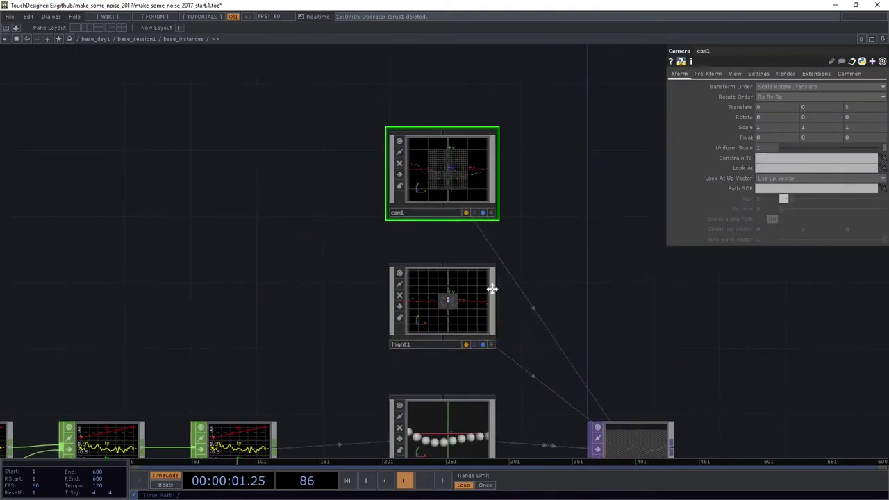
left_click_drag(492, 290, 371, 116)
middle_click_drag(524, 336, 559, 281)
left_click_drag(536, 272, 500, 396)
middle_click_drag(500, 396, 526, 232)
scroll(525, 231, "up", 1)
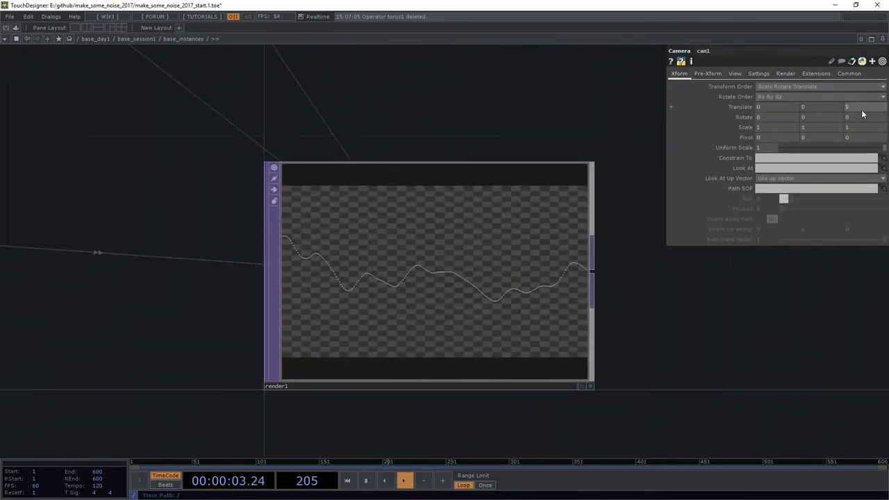
middle_click_drag(862, 114, 862, 94)
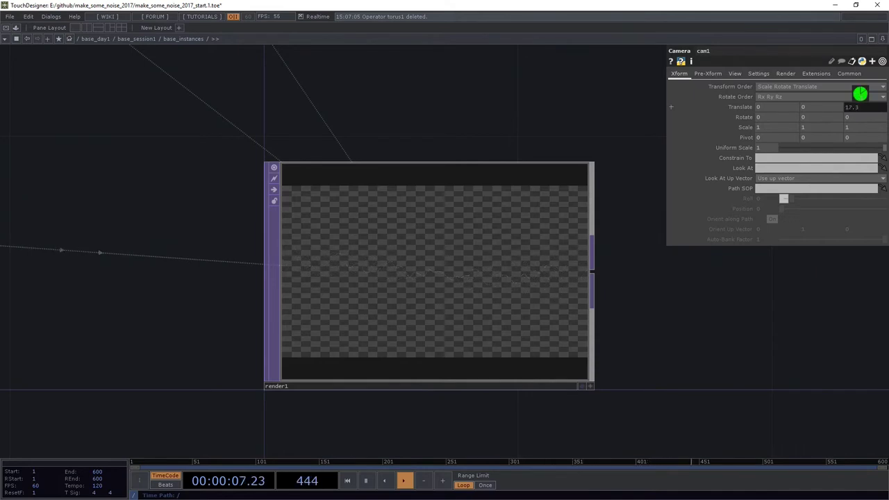
Compare the shape of the sphere row in render1 with the curve in noise1.
middle_click_drag(305, 221, 330, 249)
left_click_drag(526, 393, 308, 356)
middle_click_drag(296, 231, 259, 167)
scroll(260, 167, "down", 2)
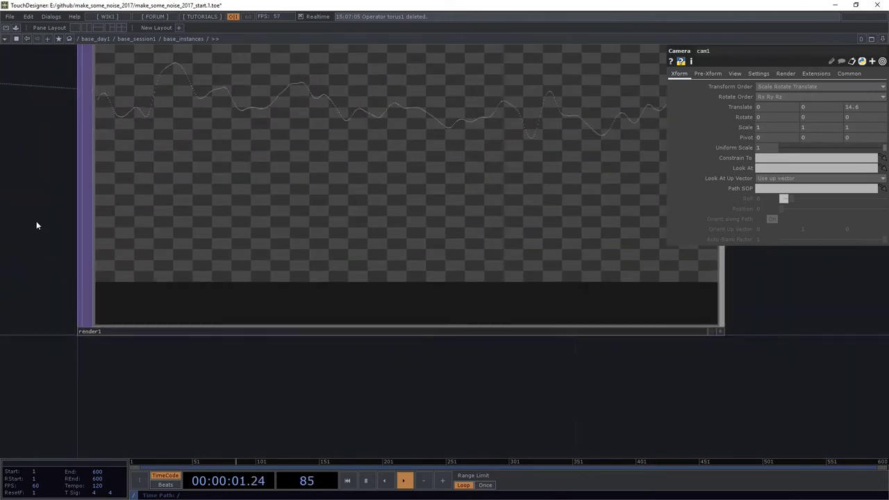
left_click_drag(36, 221, 56, 355)
scroll(123, 230, "up", 3)
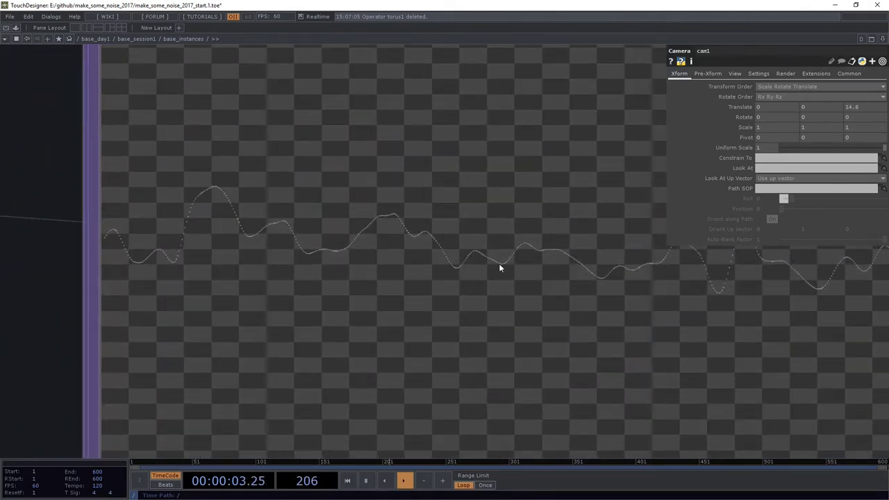
middle_click_drag(447, 265, 272, 378)
left_click_drag(272, 377, 847, 335)
middle_click_drag(578, 297, 373, 395)
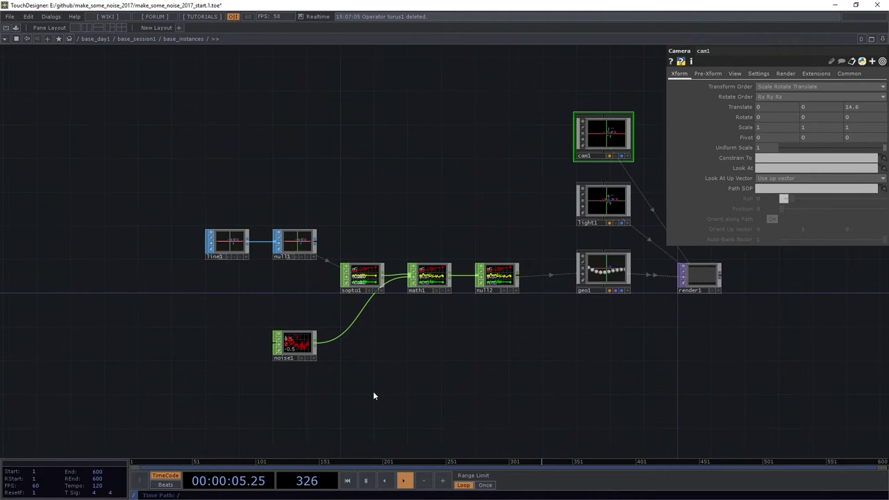
middle_click_drag(285, 345, 292, 377)
scroll(292, 377, "up", 3)
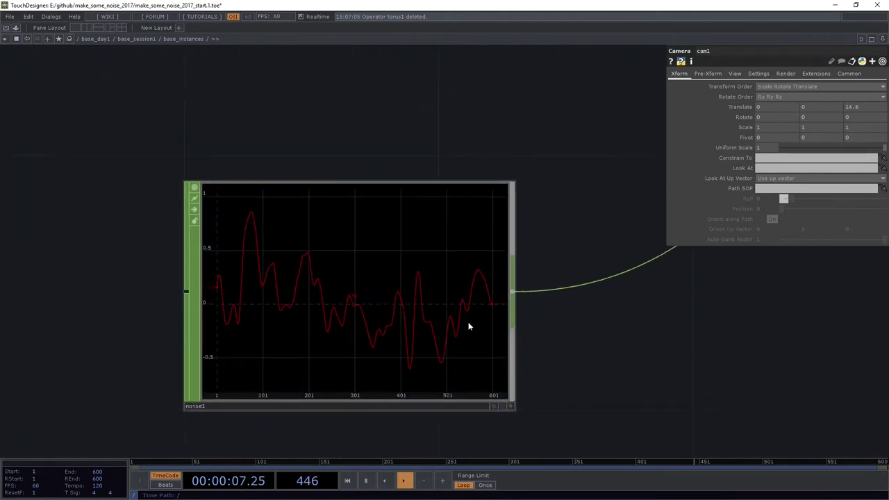
Open render1 in a separate viewer window and place it in the corner of the screen.
left_click_drag(719, 334, 246, 321)
middle_click_drag(246, 320, 279, 334)
left_click_drag(279, 335, 77, 361)
left_click_drag(605, 226, 348, 237)
scroll(405, 232, "up", 5)
right_click(407, 229)
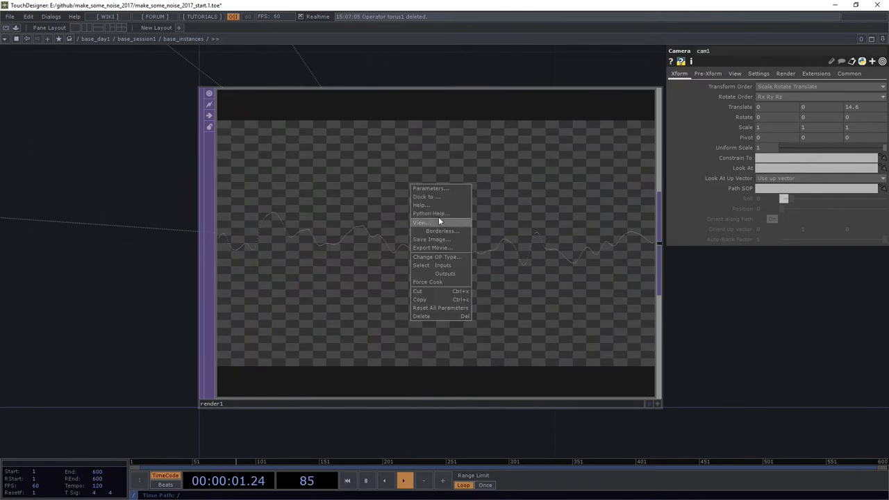
left_click(451, 225)
left_click_drag(371, 66, 2, 2)
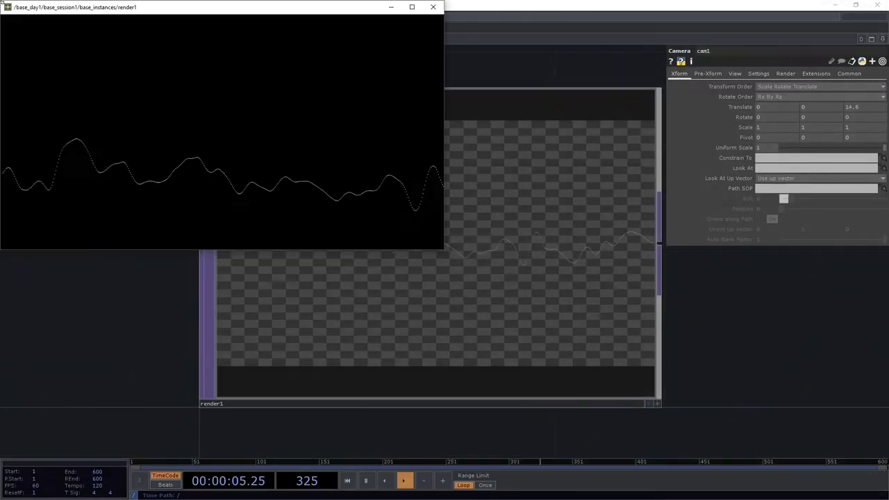
Set the X translate of noise1 to the expression absTime.seconds.
left_click(109, 285)
scroll(123, 369, "down", 6)
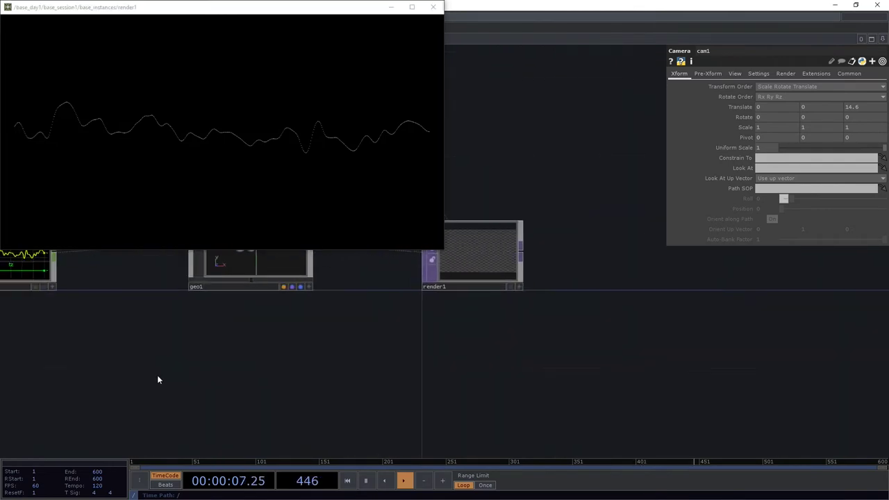
left_click_drag(159, 377, 519, 364)
left_click(263, 358)
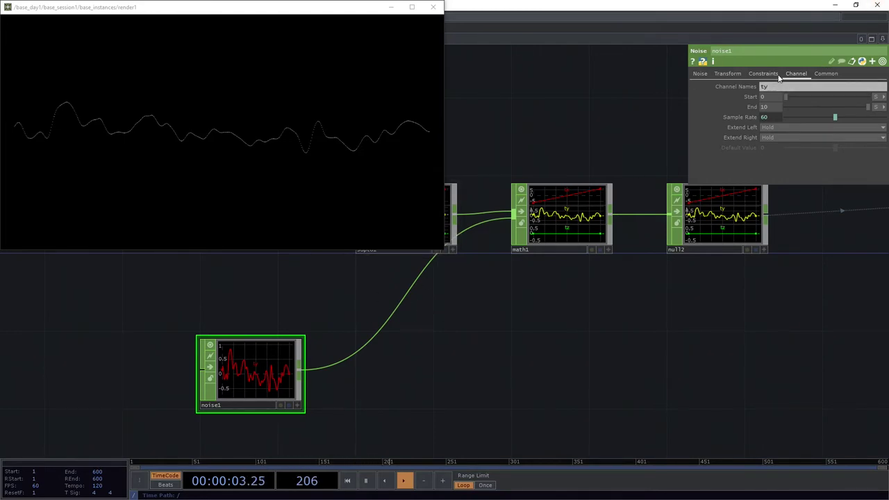
left_click(729, 74)
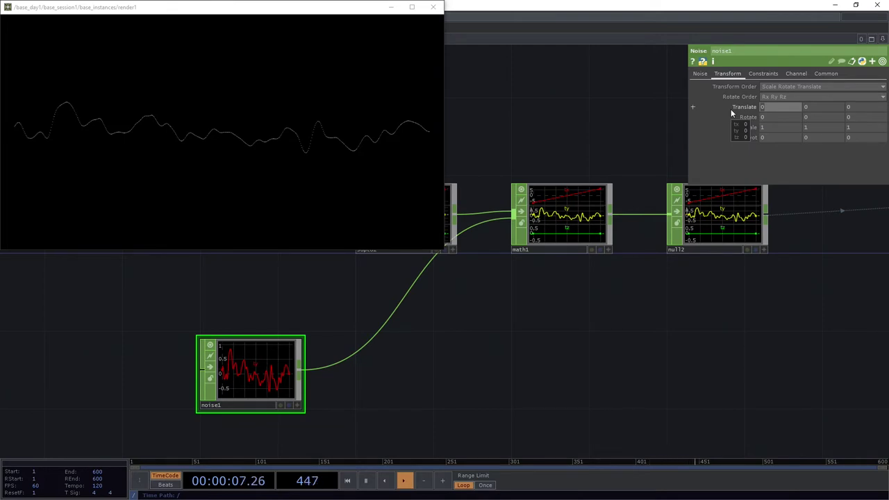
type("absTime.seconds")
key("Return")
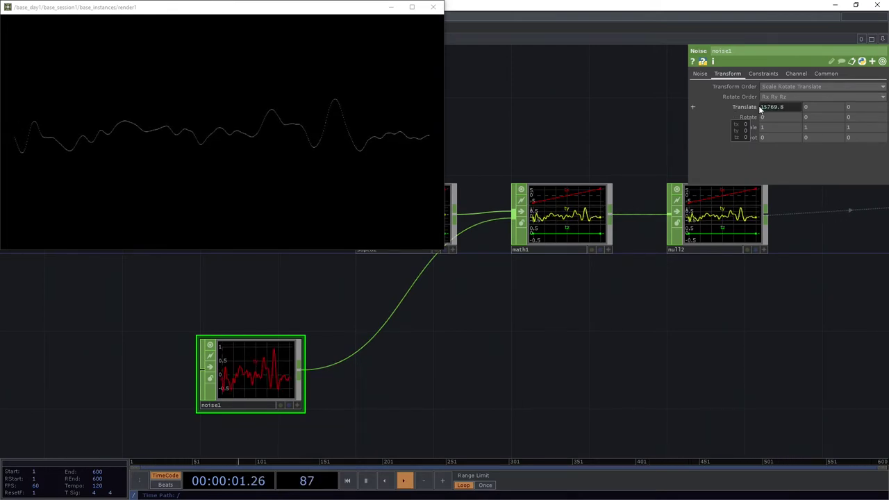
Change noise1's tx expression to absTime.frame.
left_click(754, 107)
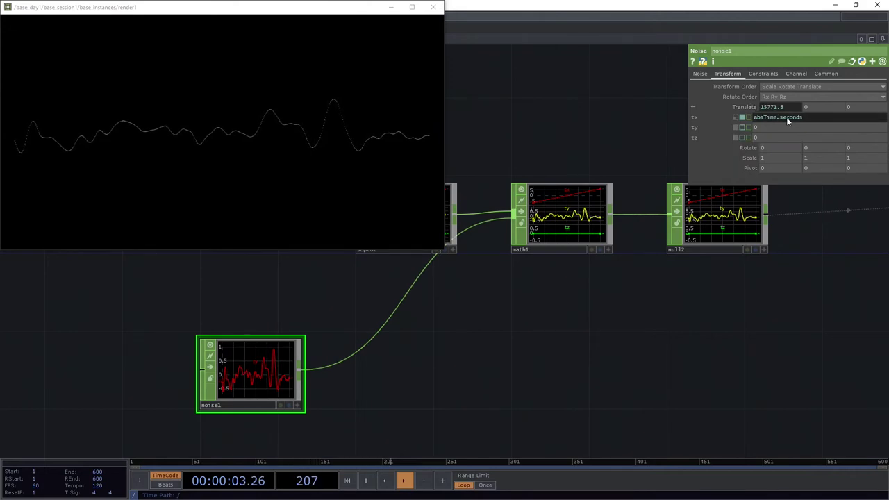
left_click_drag(781, 117, 887, 117)
type("fram")
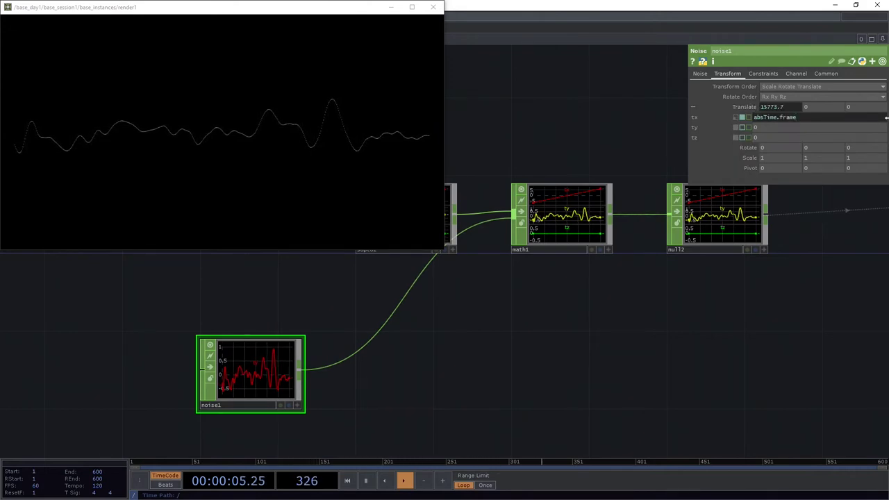
key("Return")
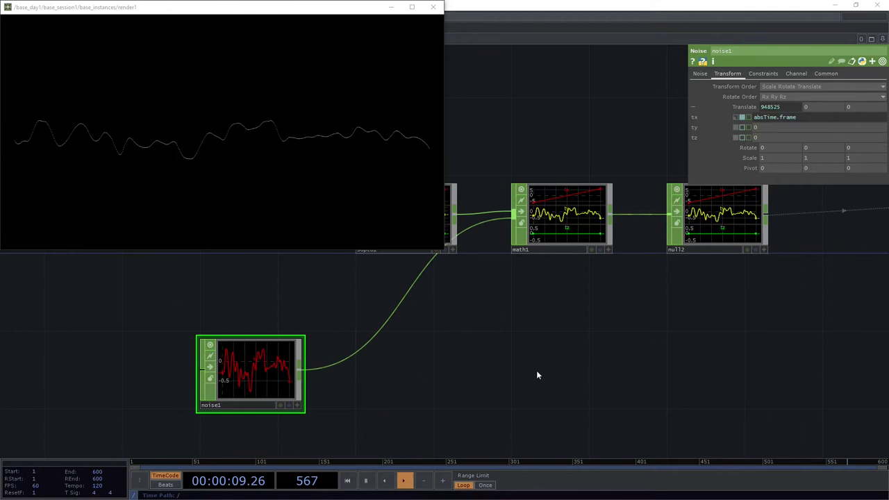
Add a Noise TOP to the network and place it in the empty area to the lower left of noise1.
left_click_drag(322, 254, 425, 315)
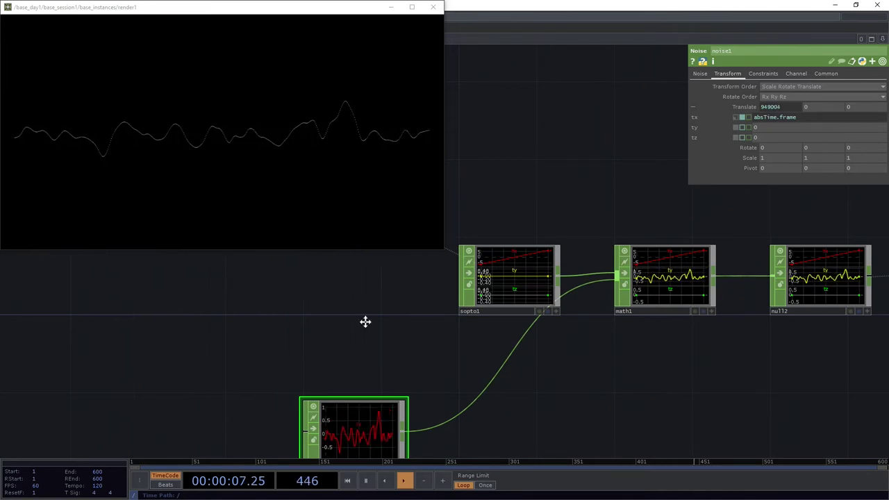
left_click_drag(365, 322, 413, 243)
left_click_drag(566, 372, 574, 227)
key("Tab")
type("n")
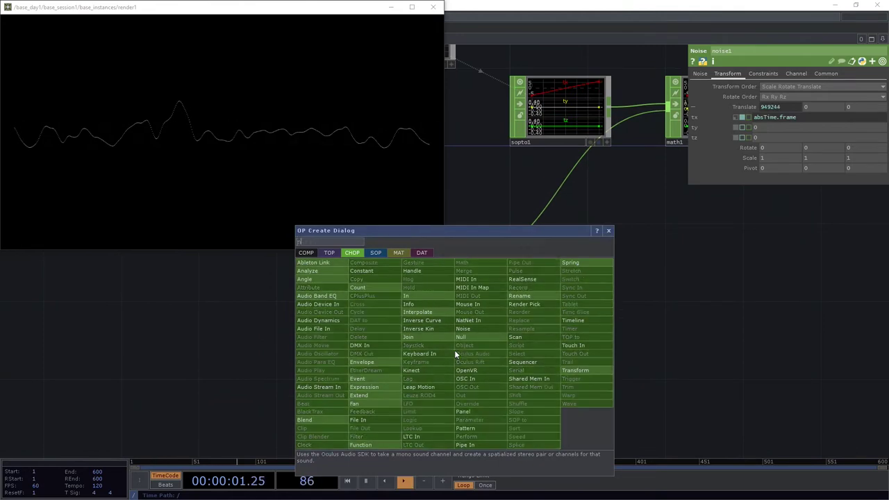
type("oise")
left_click(329, 253)
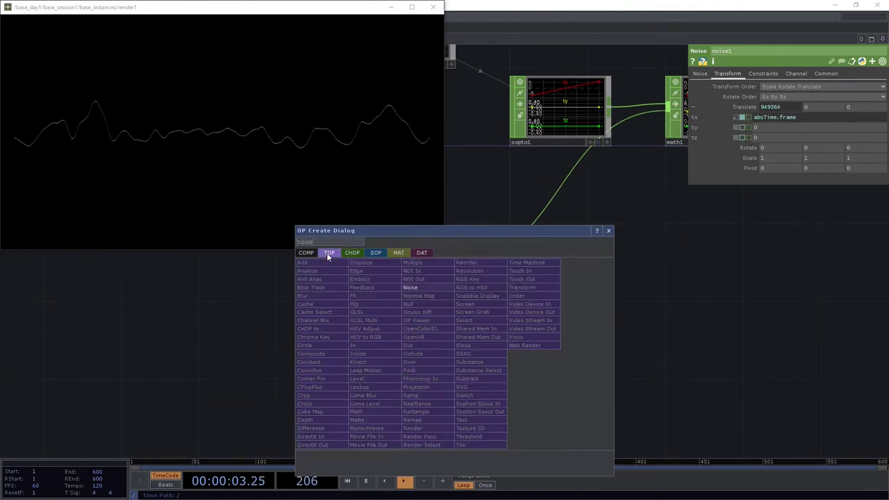
left_click(428, 290)
left_click(250, 399)
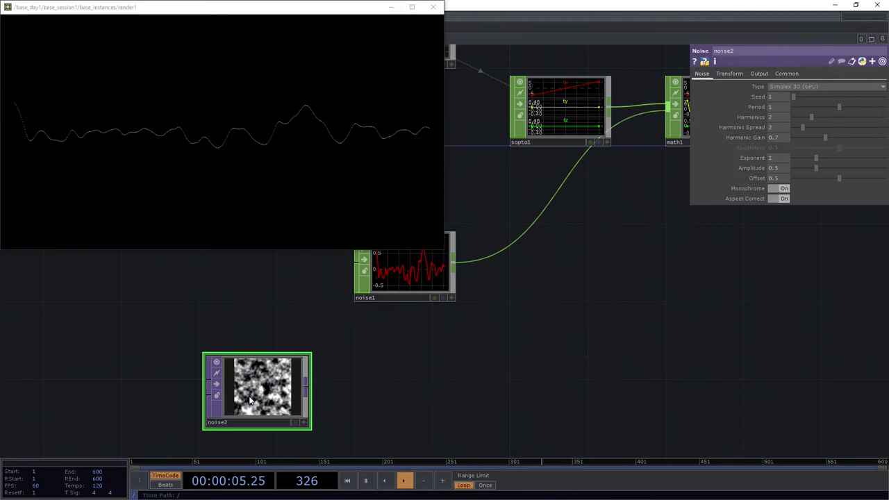
left_click_drag(250, 399, 166, 354)
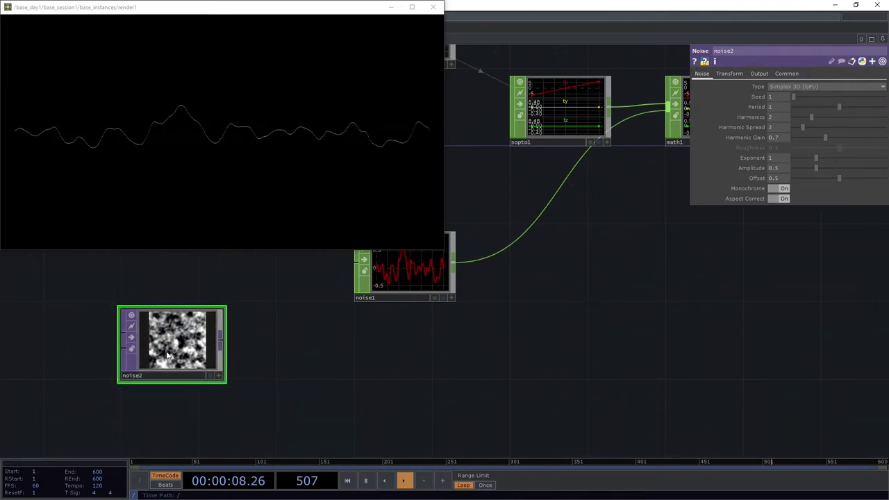
Set the resolution of noise2 to 600 by 1.
left_click(778, 97)
type("600")
key("Tab")
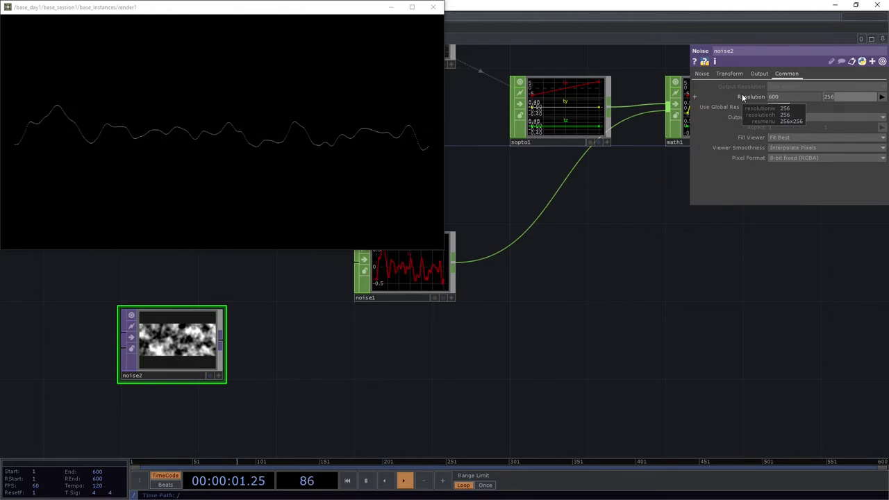
type("1")
key("Return")
left_click(372, 348)
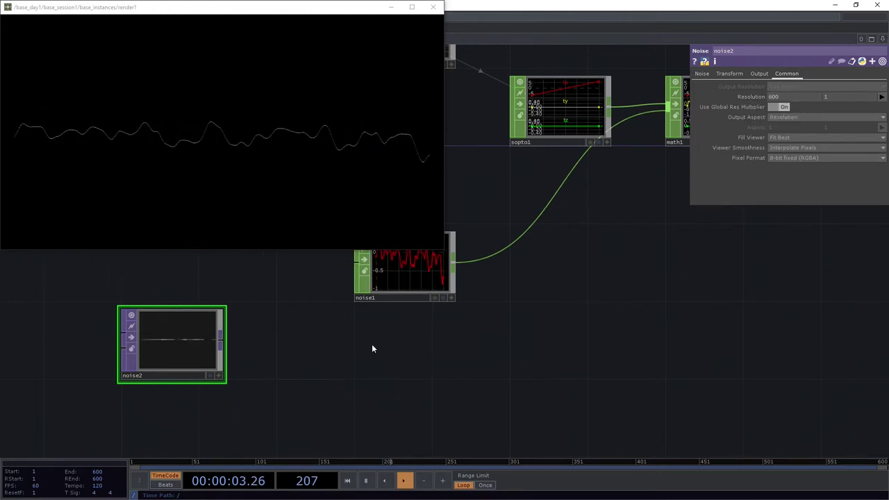
Convert noise2 to channels with a TOP to CHOP, placed below noise1.
left_click(221, 340)
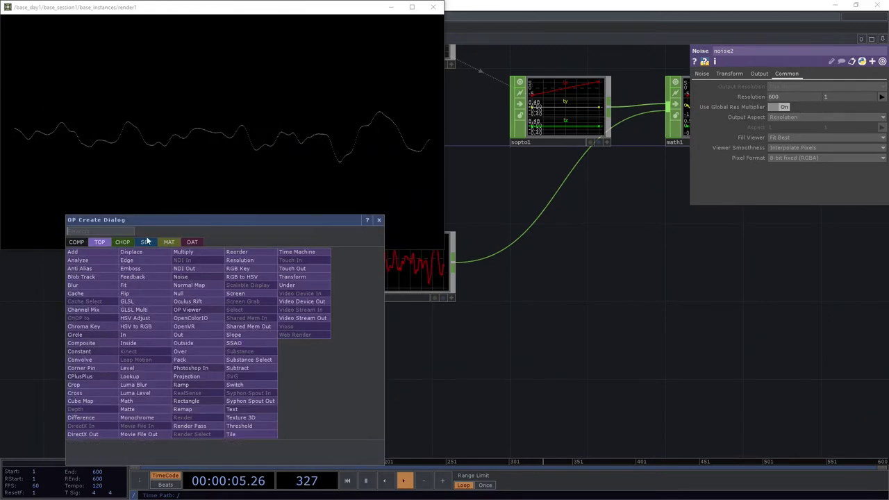
left_click(122, 241)
left_click(97, 260)
left_click(402, 350)
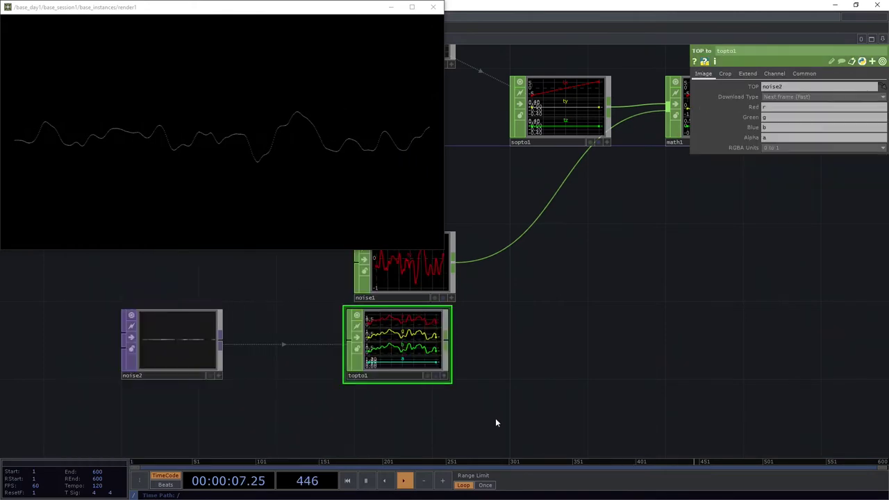
In topto1, clear the green, blue and alpha channel names and name the red channel ty.
scroll(411, 354, "up", 2)
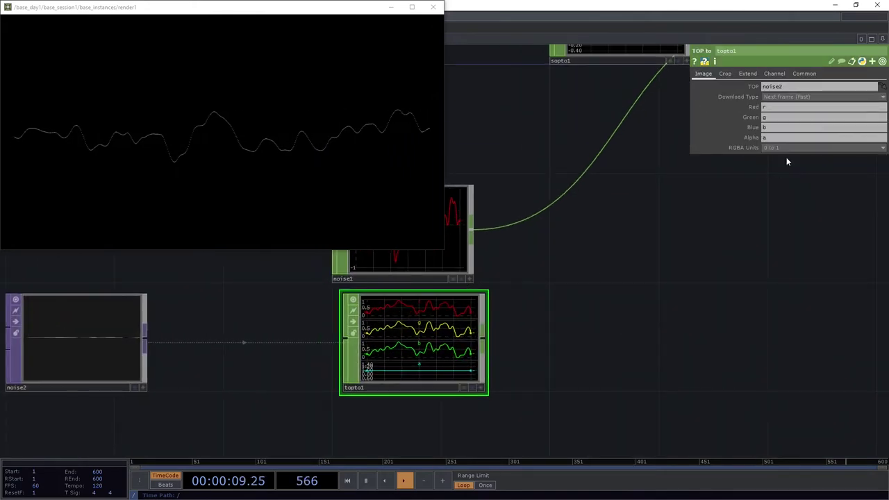
key("Tab")
key("BackSpace")
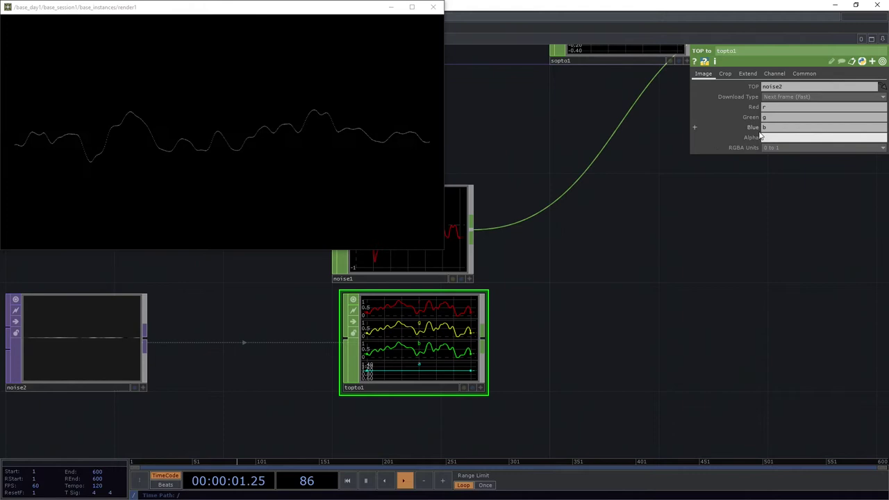
key("shift+Tab")
key("BackSpace")
key("shift+Tab")
key("BackSpace")
key("Return")
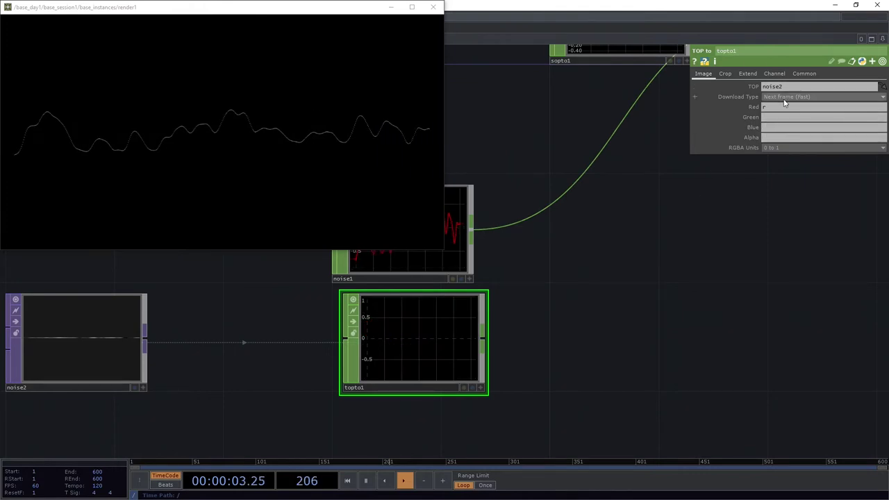
left_click(778, 107)
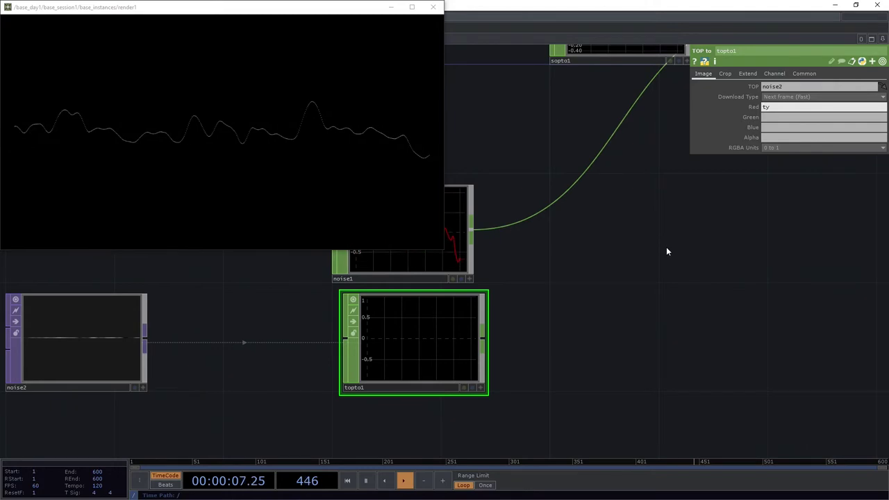
Adjust the graph view in topto1's viewer and align the node directly beneath noise1.
scroll(485, 340, "up", 4)
key("a")
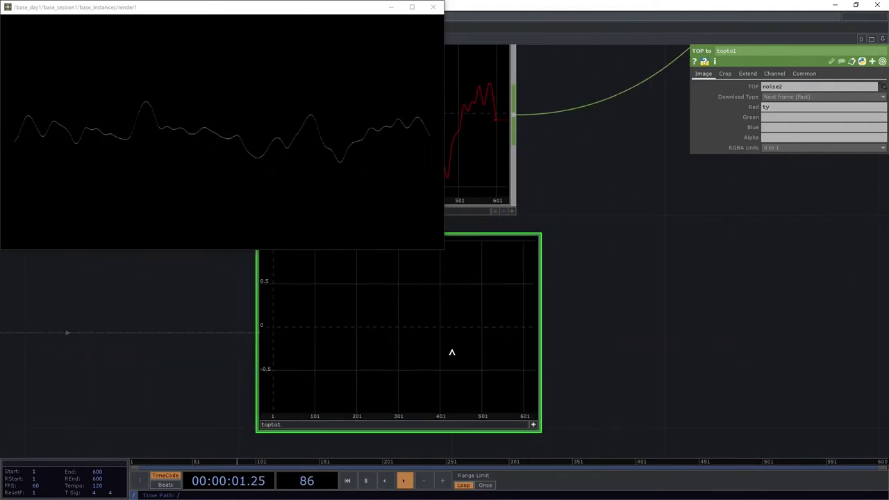
middle_click_drag(445, 345, 416, 313)
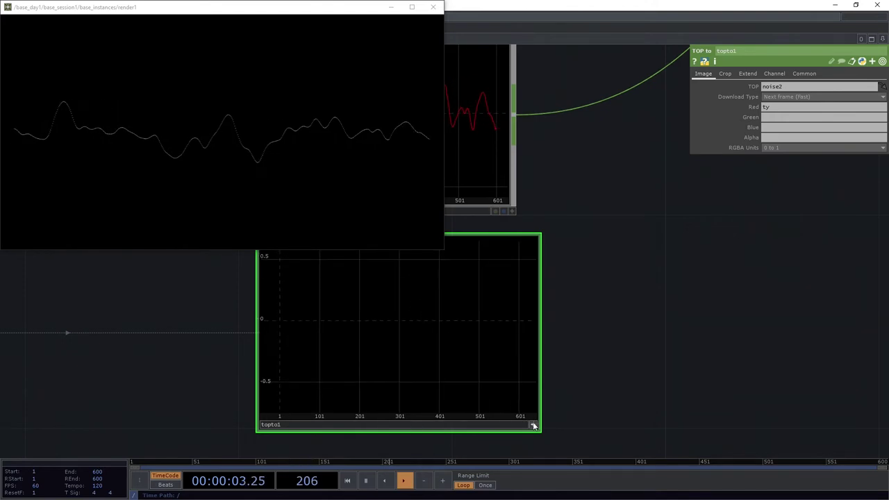
left_click(533, 426)
scroll(562, 351, "down", 5)
scroll(549, 353, "up", 1)
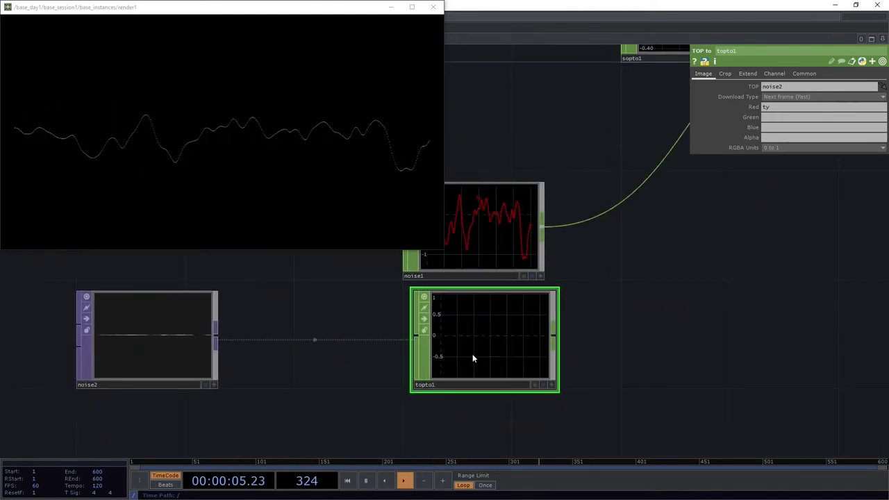
mouse_move(473, 359)
left_mouse_down()
mouse_move(520, 323)
mouse_move(455, 356)
left_mouse_up()
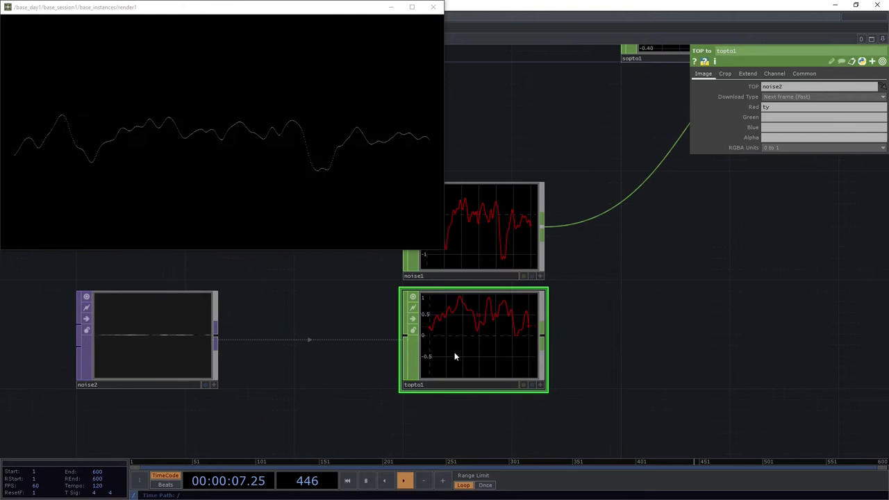
Examine the value range of topto1's ty curve relative to zero and to the noise1 curve.
scroll(492, 327, "up", 2)
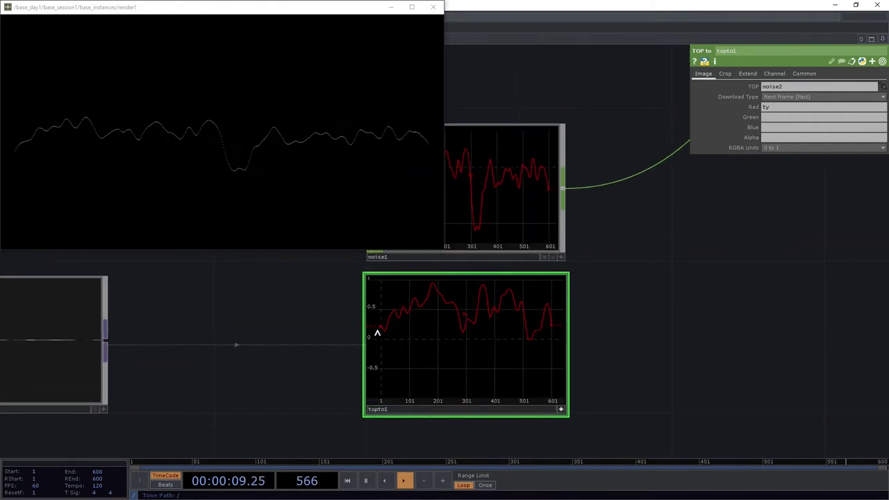
left_click(561, 409)
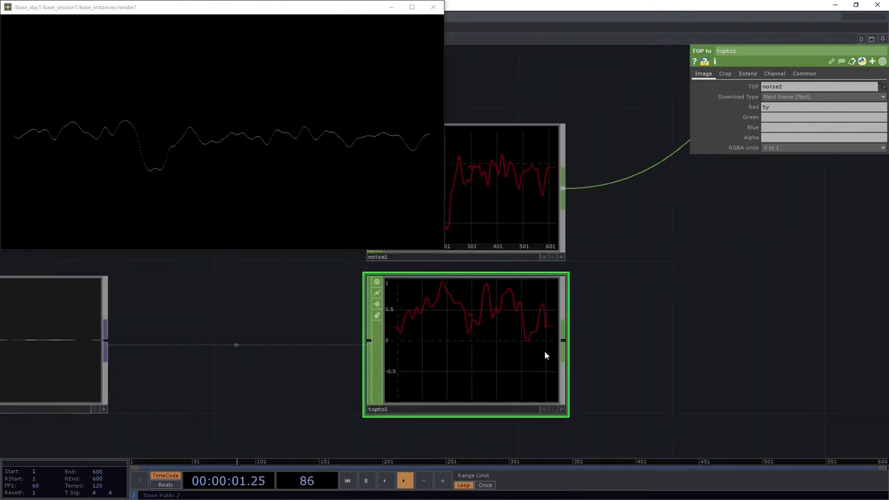
scroll(545, 351, "up", 3)
scroll(486, 347, "down", 2)
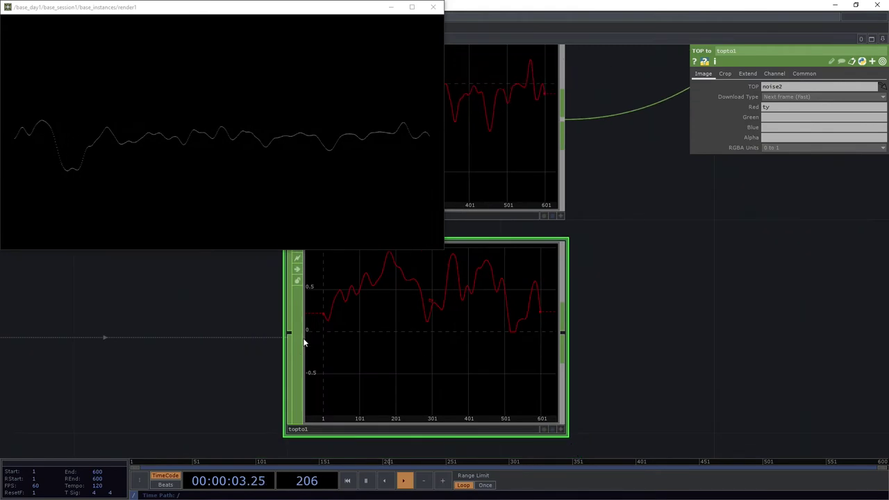
left_click_drag(207, 329, 209, 368)
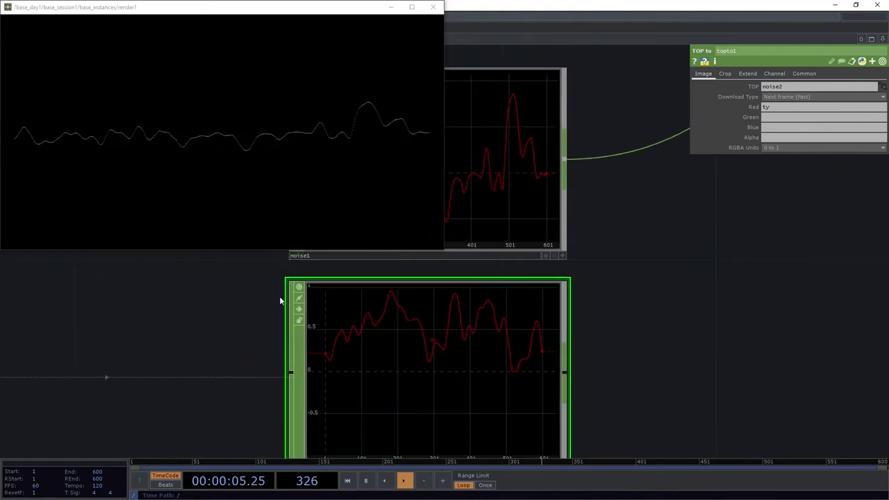
left_click_drag(247, 336, 432, 341)
scroll(327, 329, "down", 3)
Set the pixel format of noise2 to 16-bit float (RGBA).
left_click(139, 349)
left_click_drag(350, 345, 240, 338)
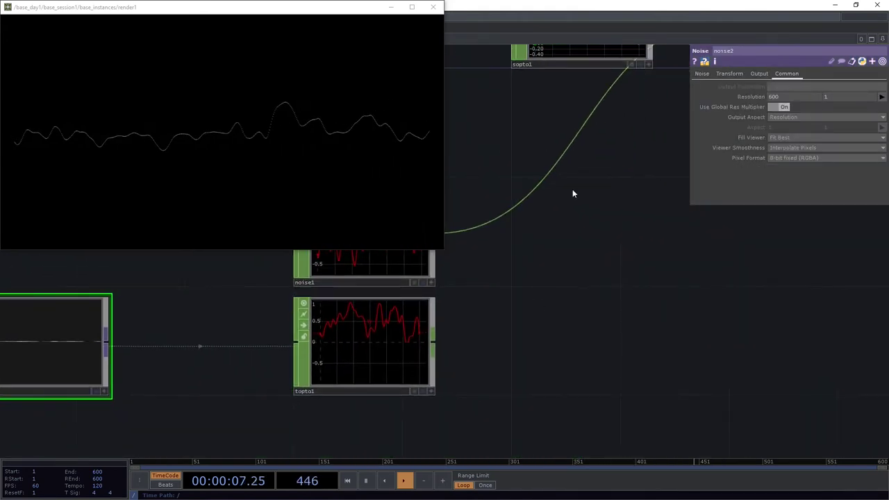
left_click(773, 157)
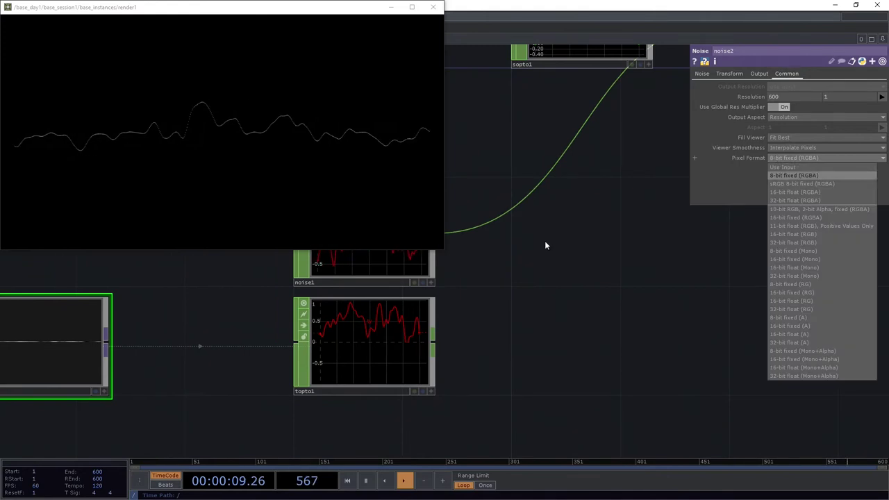
left_click(795, 191)
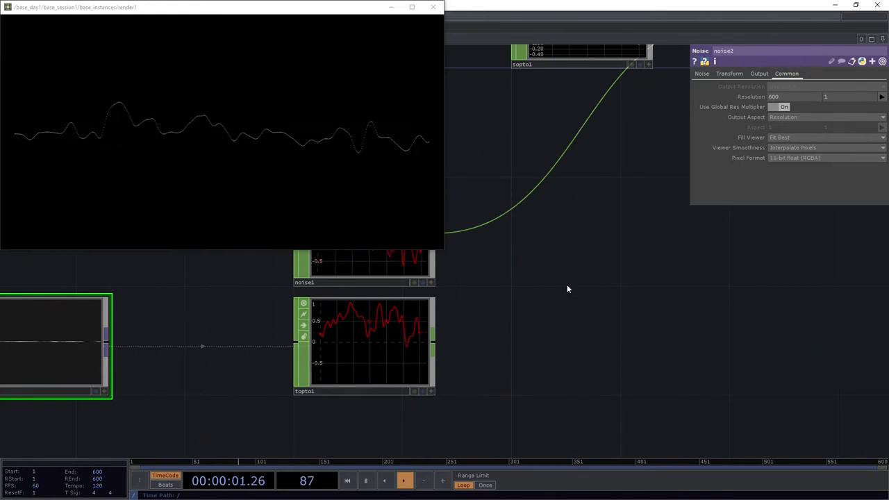
Check topto1's ty curve for values below zero with the 16-bit float format.
left_click_drag(350, 338, 397, 348)
middle_click_drag(398, 348, 412, 349)
scroll(412, 349, "up", 1)
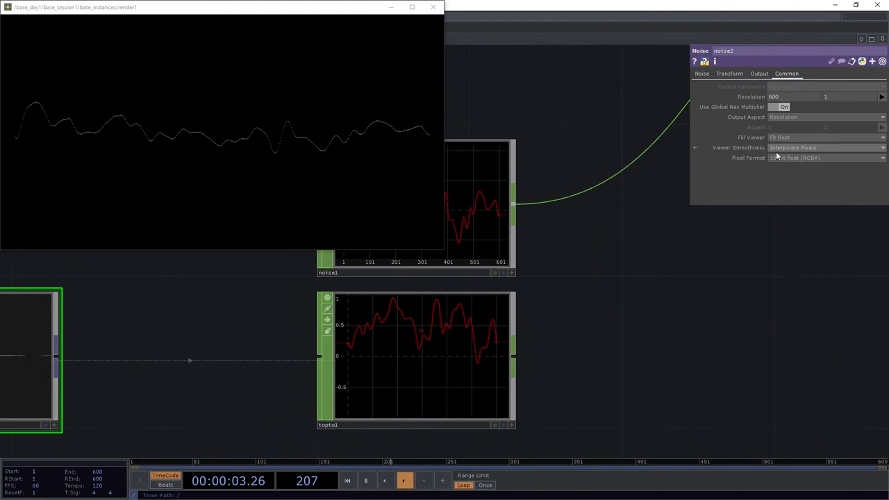
left_click_drag(587, 352, 618, 344)
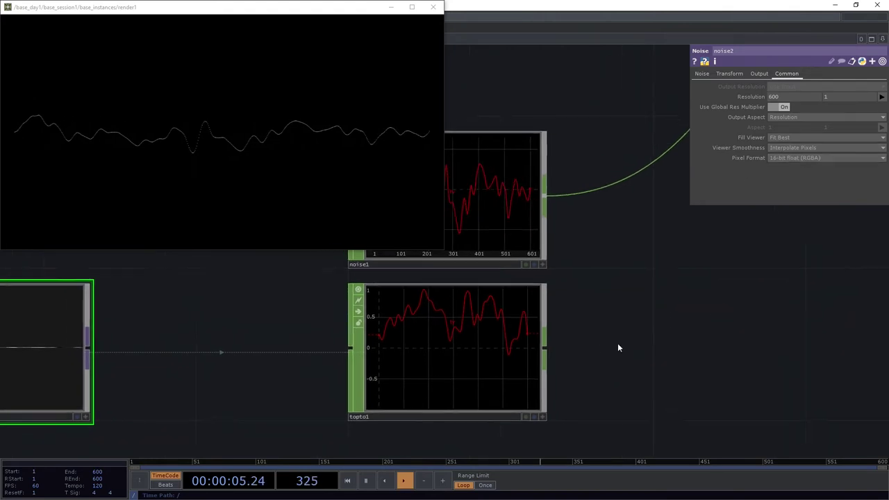
scroll(618, 347, "up", 2)
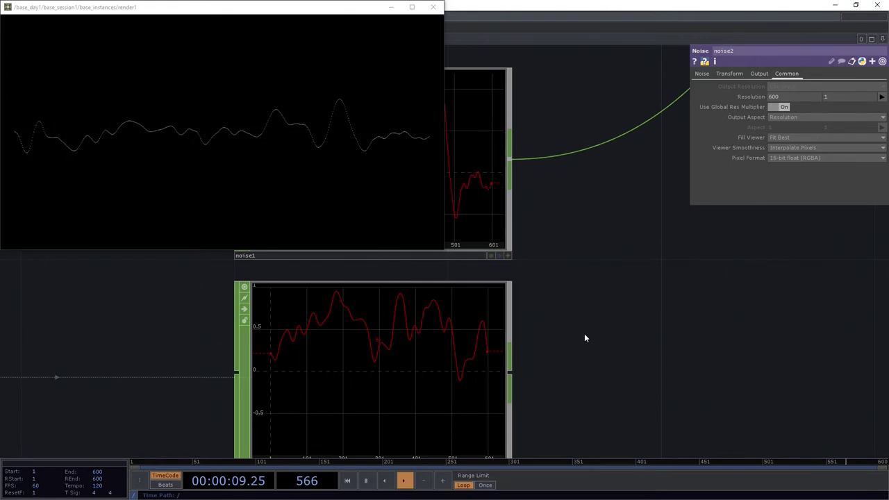
scroll(524, 337, "down", 2)
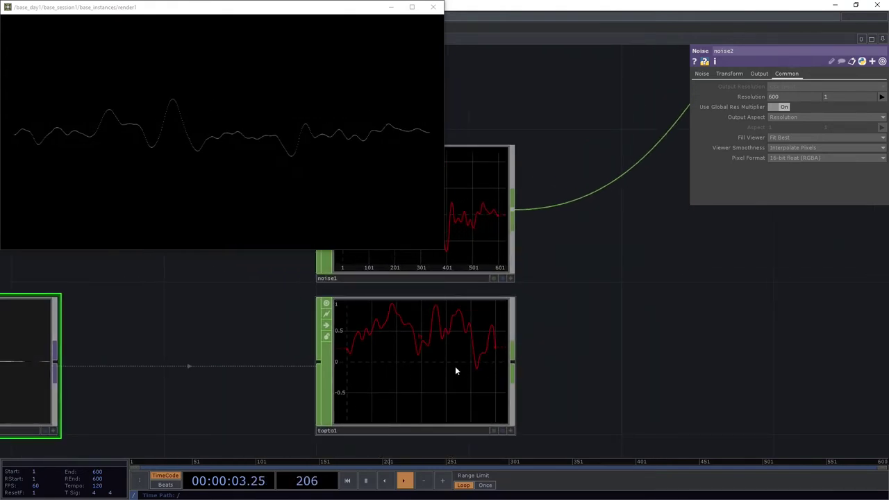
Add a Math CHOP fed by the output of topto1 and place it to the right of that node.
left_click(514, 365)
type("ma")
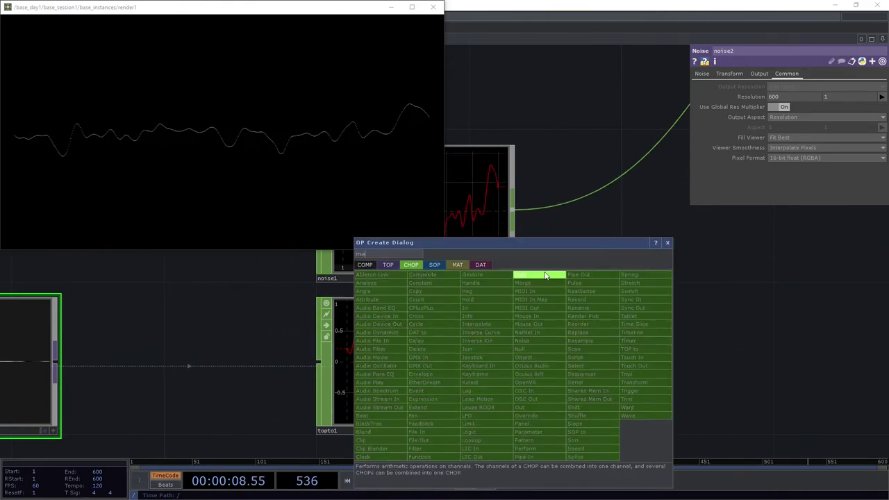
left_click(522, 275)
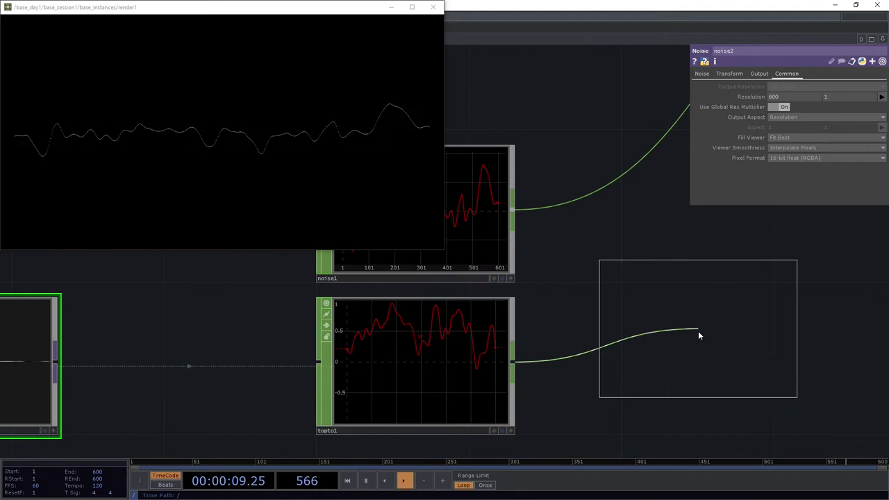
left_click(702, 350)
left_click_drag(749, 434, 692, 391)
left_click_drag(639, 321, 654, 338)
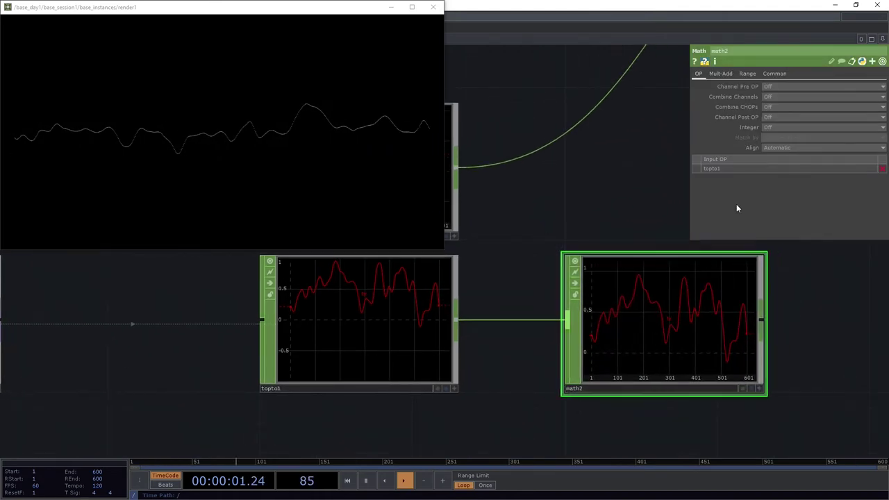
Remap the range of math2 by setting the lower To Range value to -1.
left_click(748, 73)
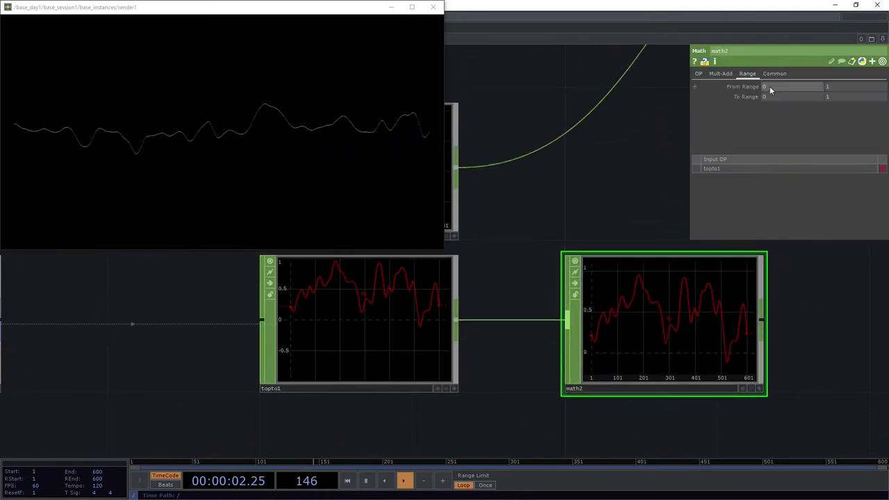
left_click(809, 95)
type("-1")
key("Return")
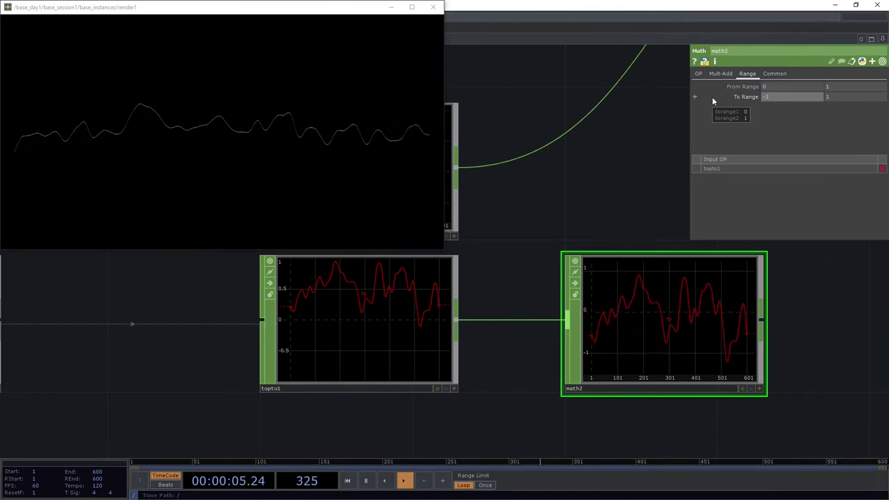
Wire the output of math2 into the Math CHOP that follows sopto1, replacing noise1 as its second input.
left_click_drag(621, 207, 502, 262)
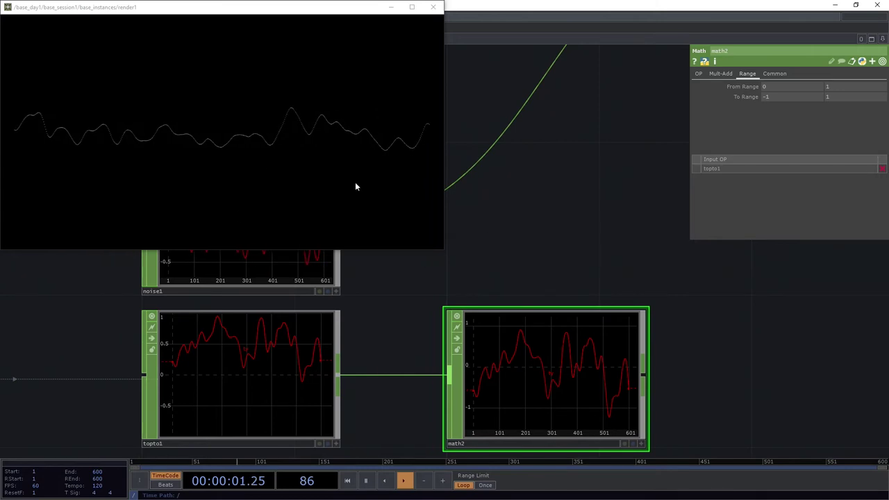
left_click_drag(464, 270, 457, 364)
scroll(438, 410, "down", 2)
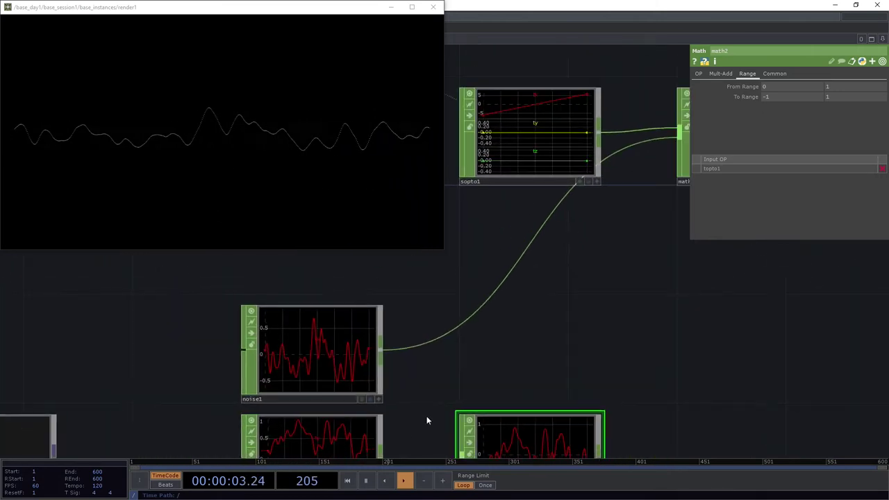
left_click_drag(414, 417, 433, 352)
left_click(401, 392)
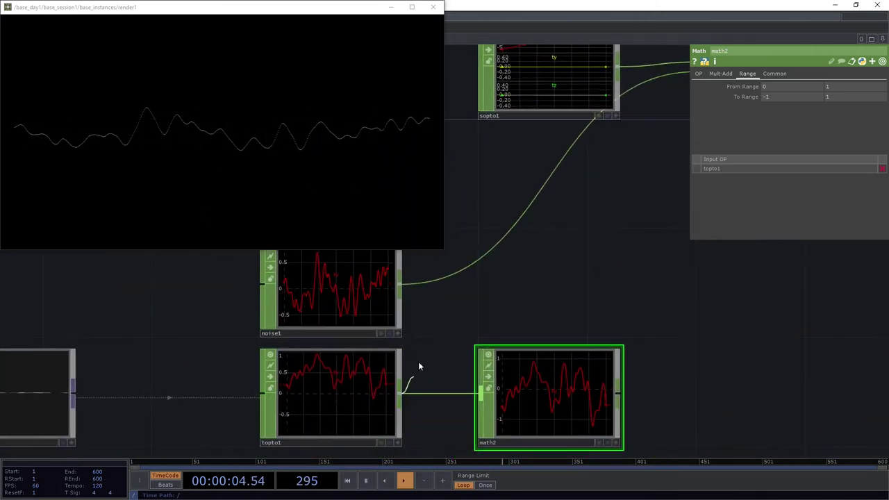
left_click(464, 270)
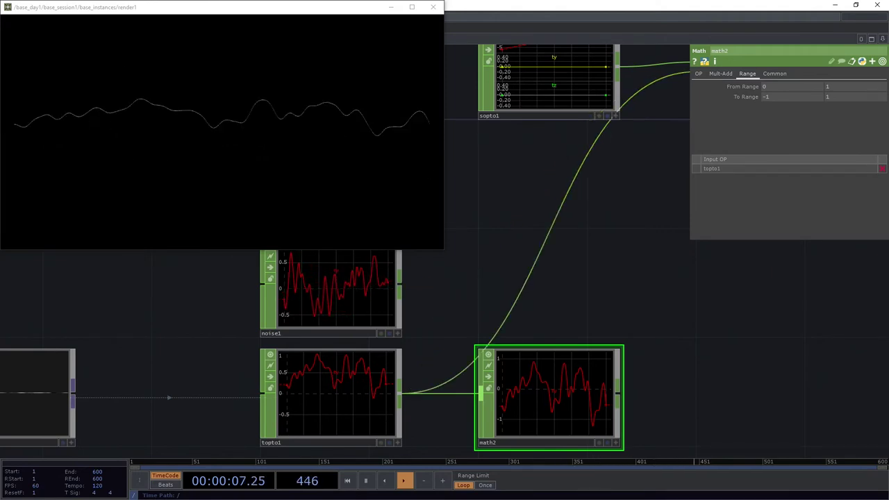
left_click(617, 395)
left_click(533, 265)
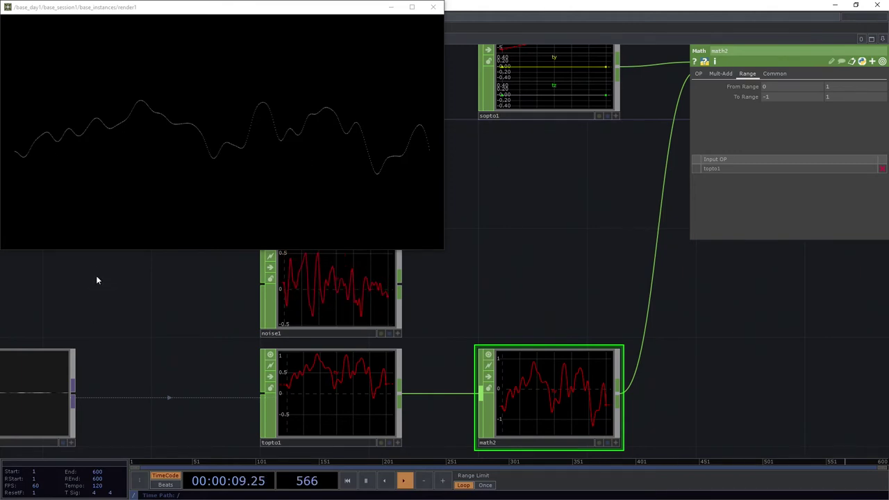
Drive the X translation of noise2 with the expression absTime.frame.
left_click(67, 381)
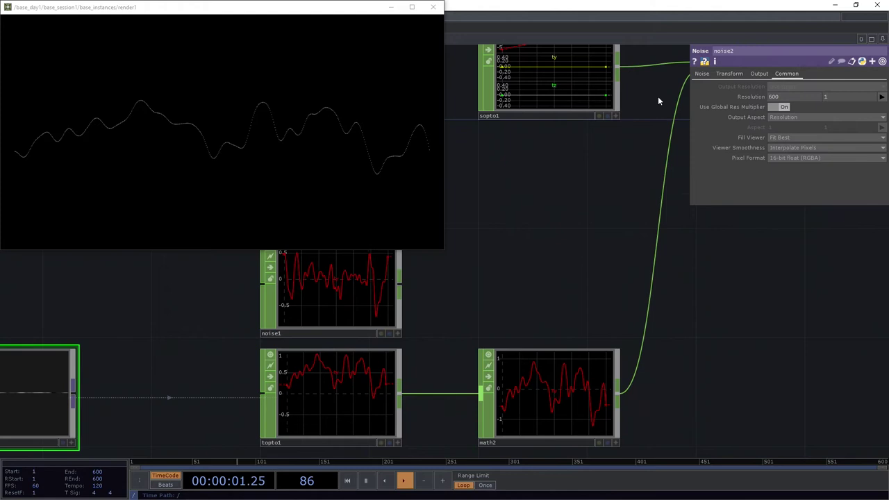
left_click(730, 73)
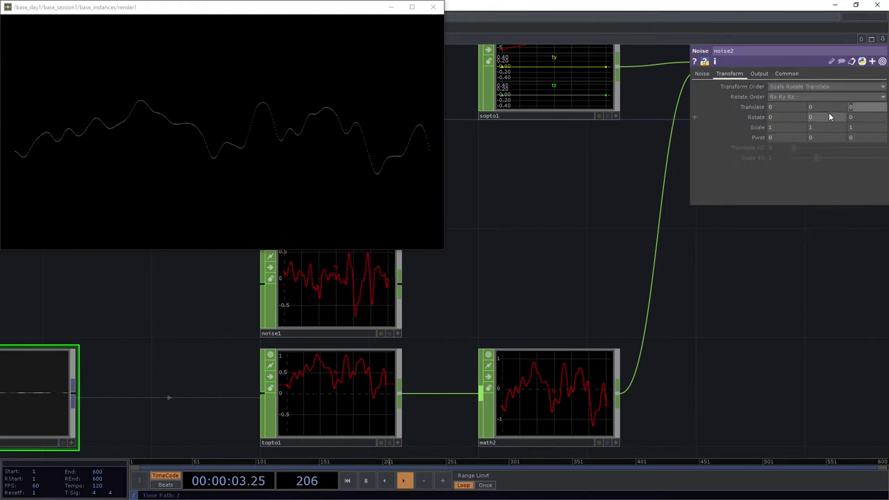
type("abs")
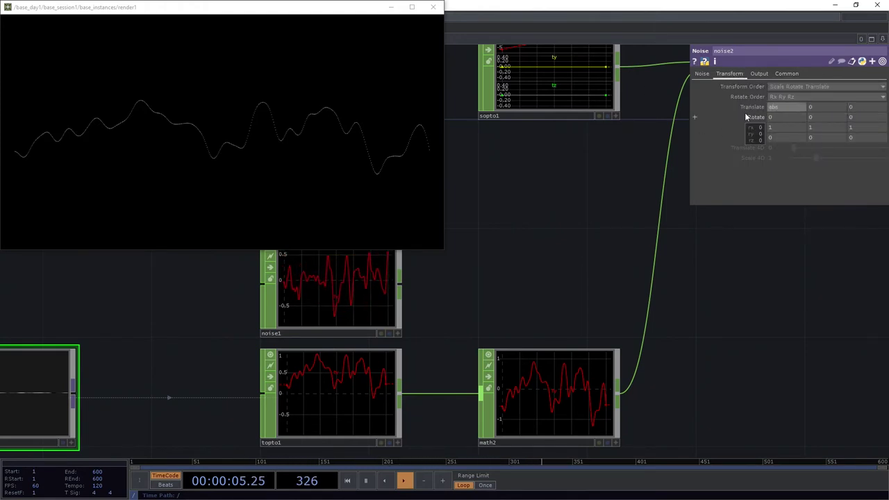
type("Time.frame")
key("Return")
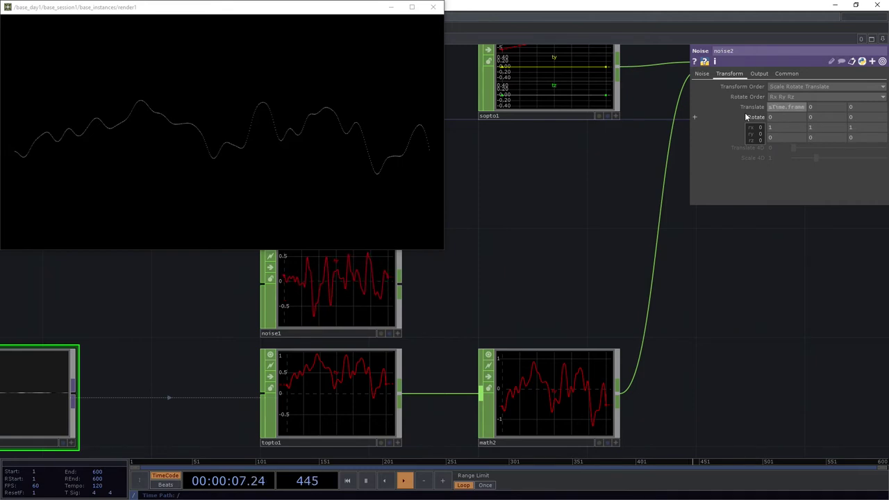
Change the X translation expression of noise2 to absTime.seconds.
left_click(753, 107)
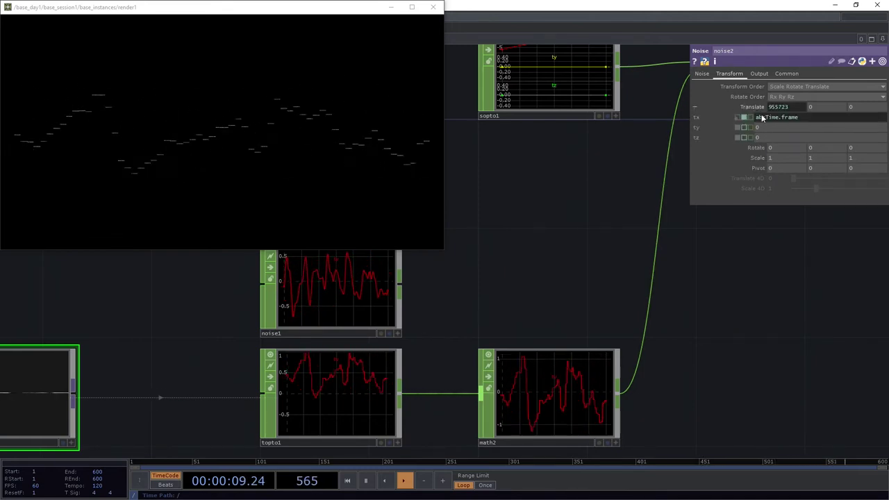
double_click(782, 117)
type("seconds")
key("Return")
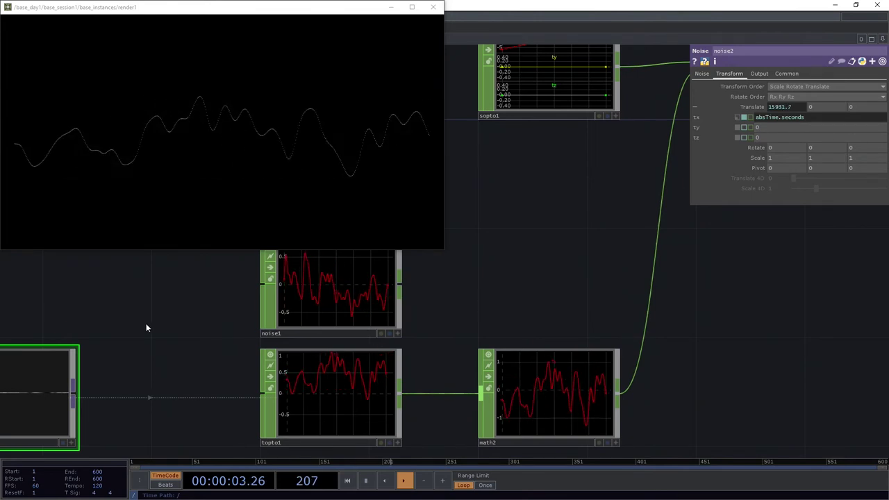
Reverse the scroll direction of noise2 by negating its X translation expression to -absTime.seconds.
left_click_drag(146, 328, 377, 318)
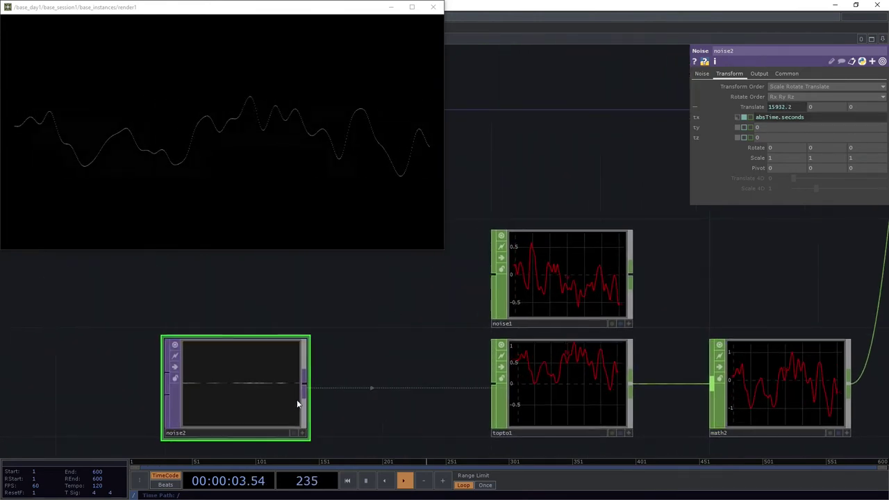
left_click(756, 119)
type("-")
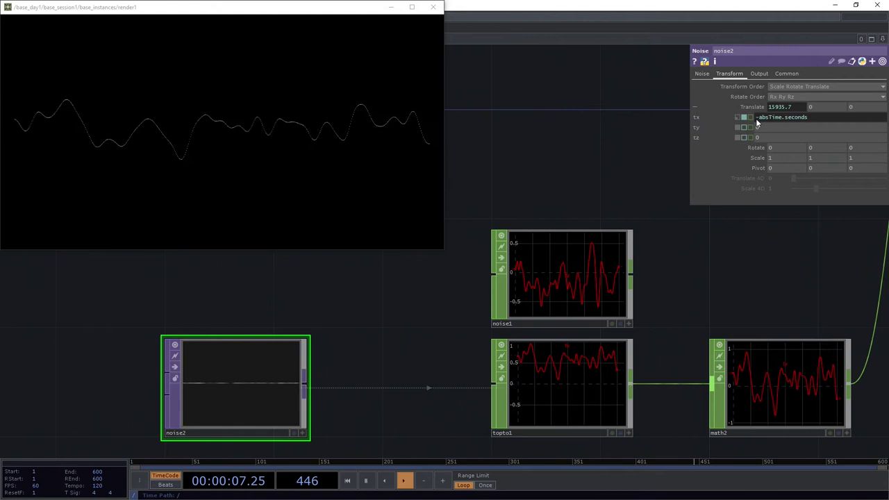
key("Return")
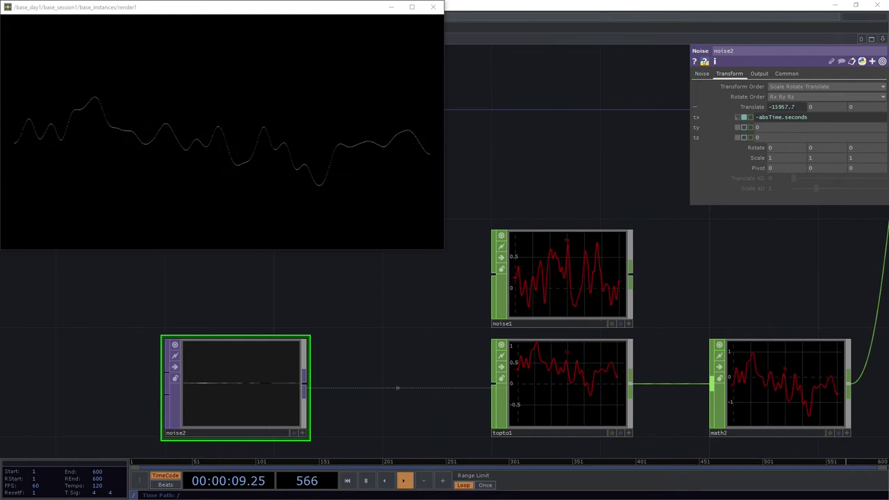
Go to render1 in the network and close its floating viewer window.
scroll(795, 240, "down", 3)
left_click_drag(862, 247, 220, 363)
scroll(660, 356, "down", 2)
scroll(709, 314, "up", 6)
left_click_drag(710, 315, 416, 314)
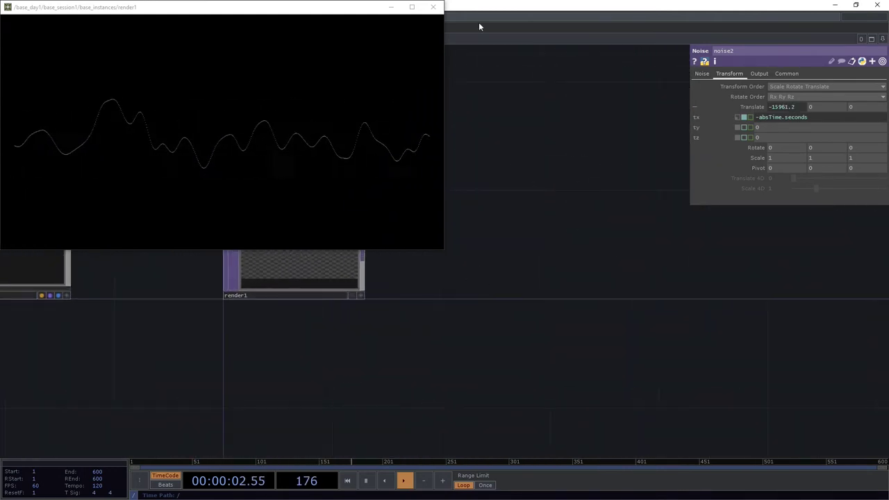
left_click(435, 7)
Add a Null TOP wired to the output of render1.
key("Tab")
type("b")
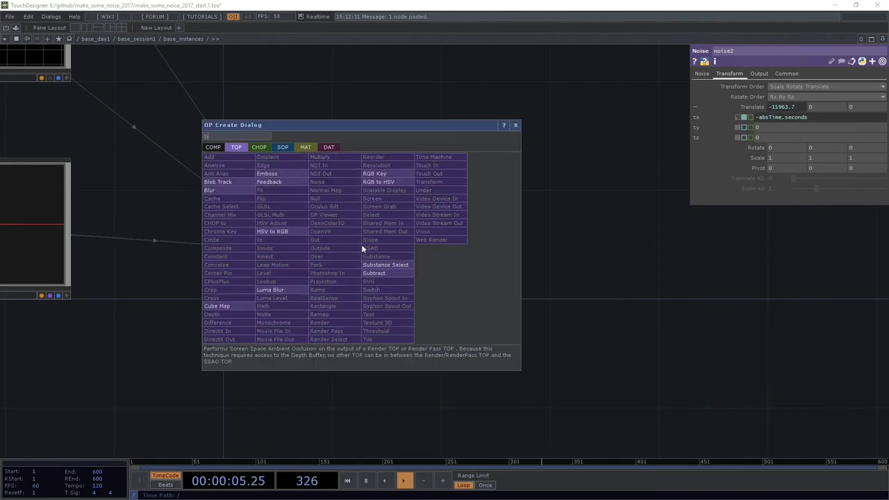
key("BackSpace")
type("n")
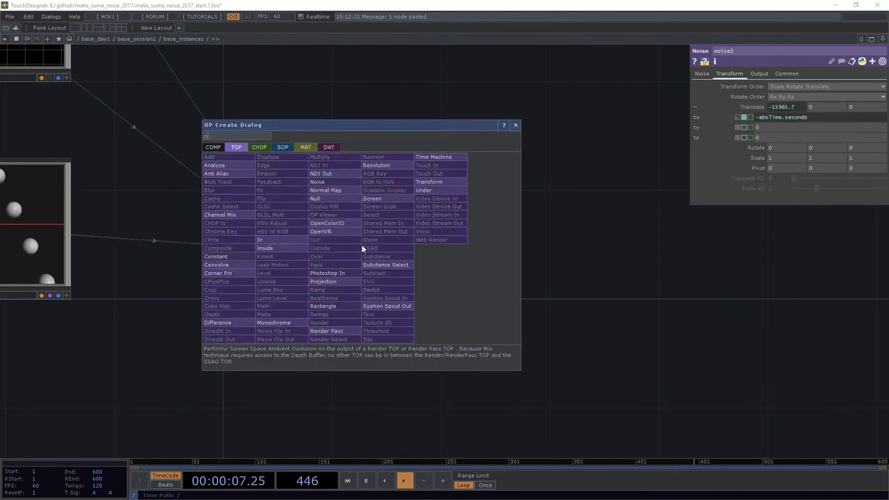
type("ul")
left_click(337, 198)
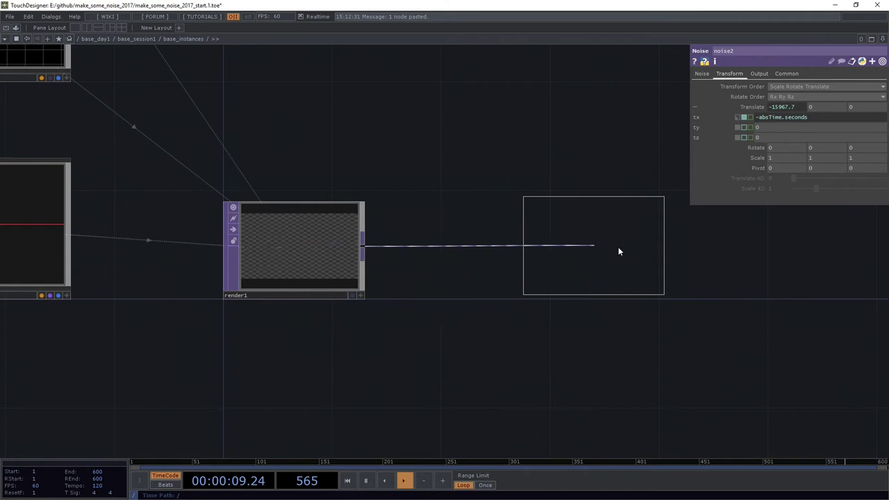
left_click(633, 244)
Move the Null TOP far to the right of render1 to leave room for more nodes between them.
left_click_drag(625, 407, 450, 358)
left_click_drag(459, 231, 758, 242)
left_click_drag(633, 317, 486, 324)
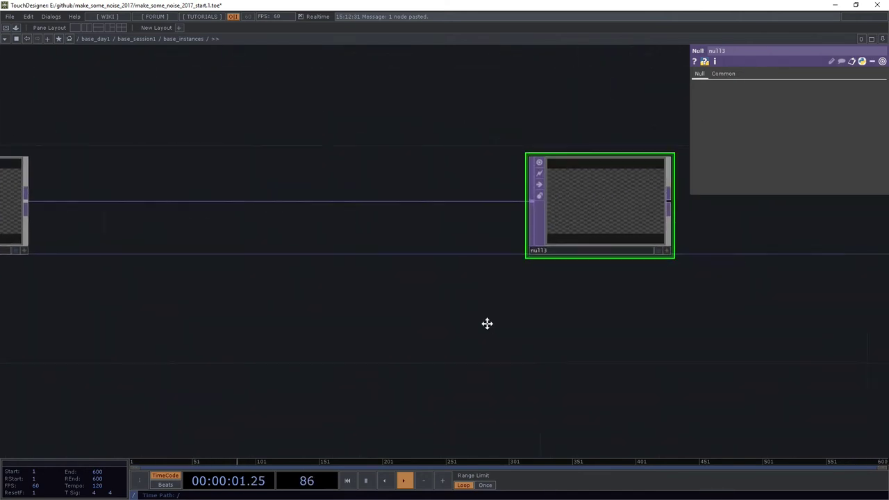
scroll(528, 304, "down", 3)
left_click_drag(614, 278, 494, 282)
scroll(495, 282, "up", 1)
left_click_drag(455, 251, 768, 254)
Lower geo1 by setting its Y translation to -1.8.
left_click_drag(181, 256, 487, 270)
middle_click_drag(313, 270, 372, 257)
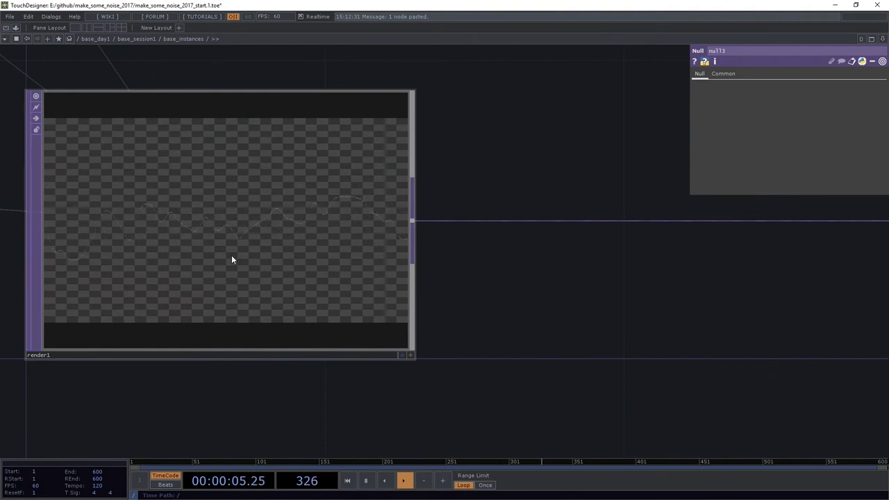
middle_click_drag(422, 273, 372, 271)
left_click_drag(245, 189, 397, 259)
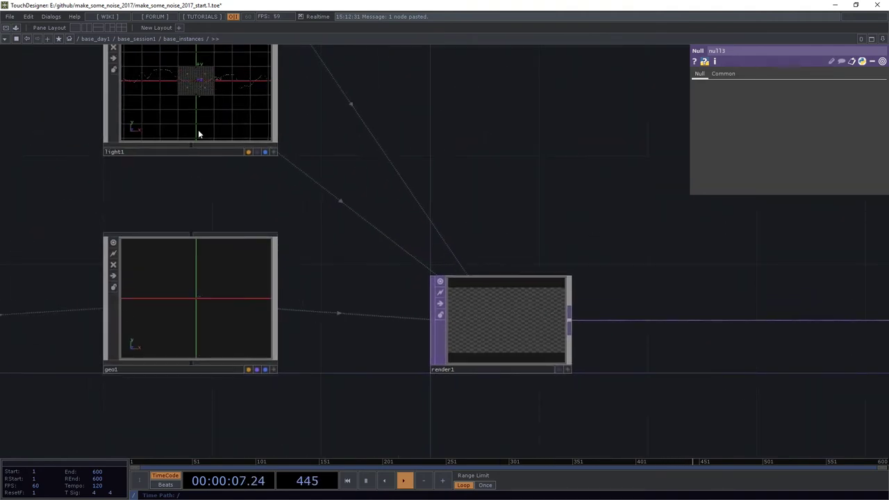
left_click(193, 280)
scroll(393, 179, "up", 5)
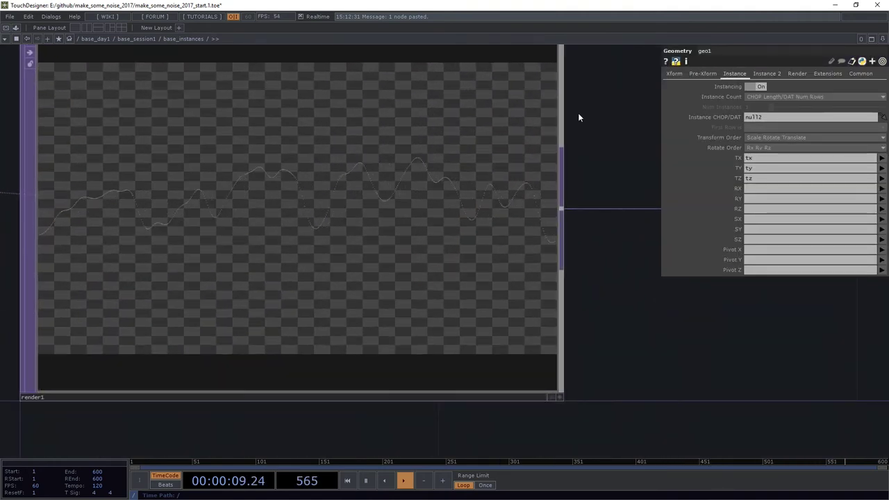
left_click(674, 73)
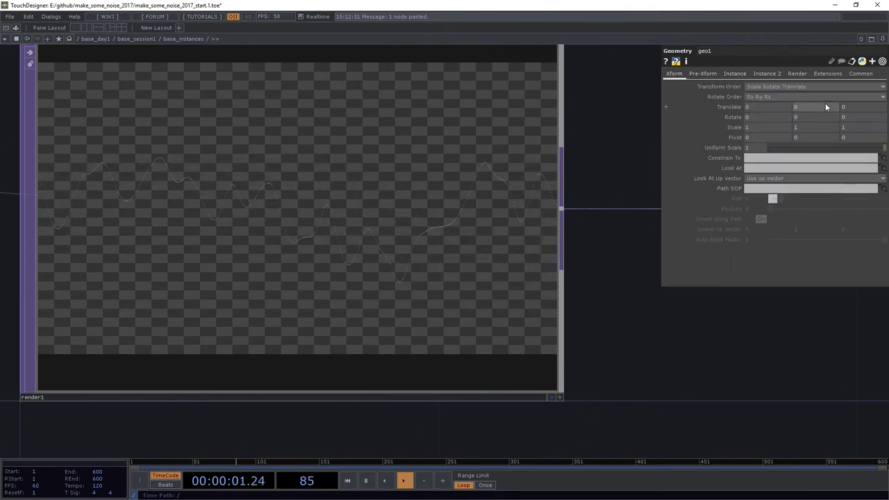
middle_click_drag(813, 103, 811, 94)
Insert a Feedback TOP into the wire between render1 and null3, placing it above and close to render1.
scroll(559, 303, "down", 5)
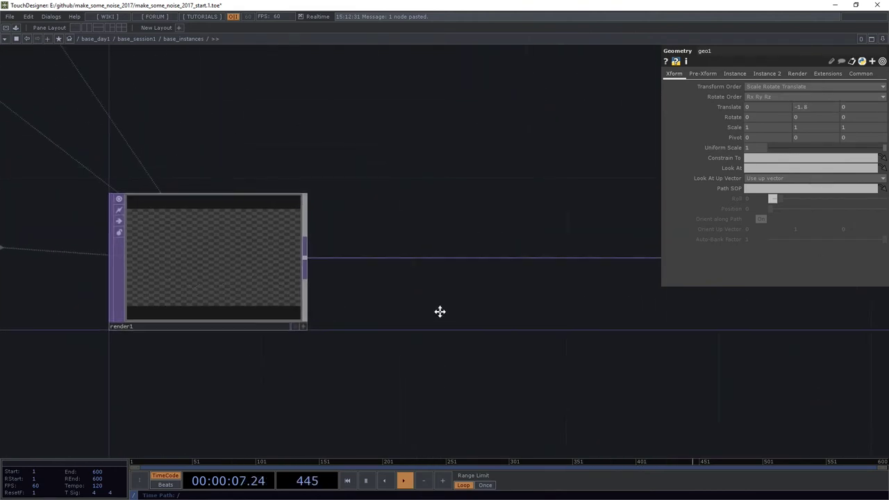
left_click_drag(440, 312, 293, 306)
right_click(286, 257)
left_click(275, 255)
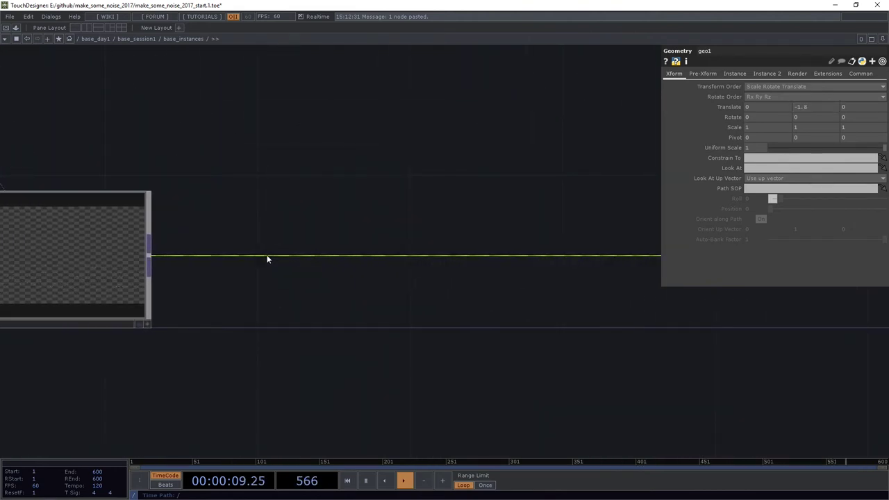
scroll(292, 236, "down", 5)
scroll(356, 292, "up", 3)
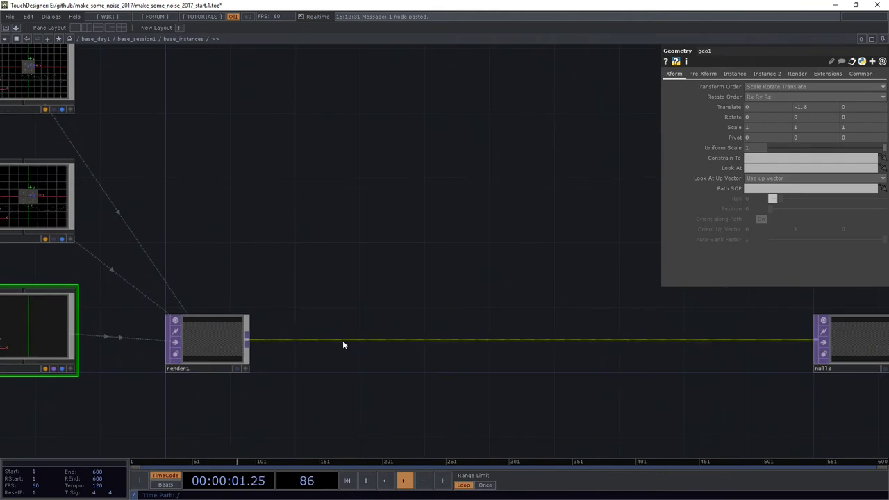
right_click(342, 340)
left_click(360, 329)
type("fee")
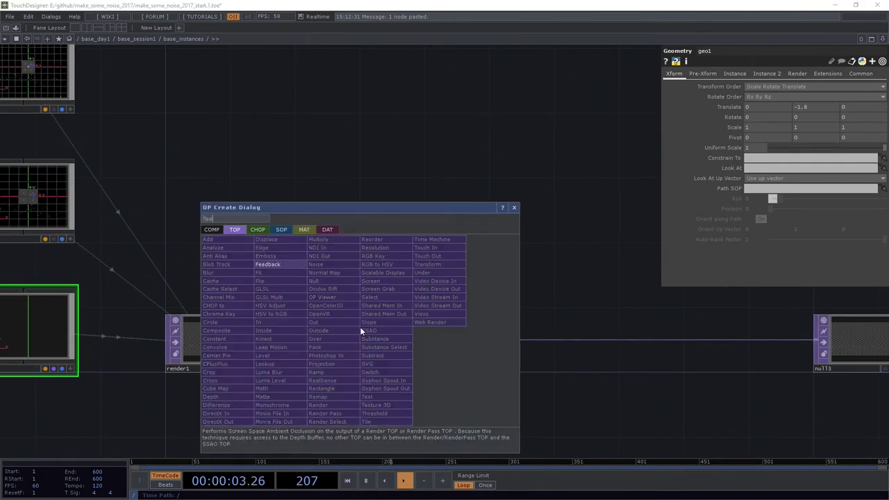
key("Return")
left_click(361, 247)
scroll(339, 181, "up", 4)
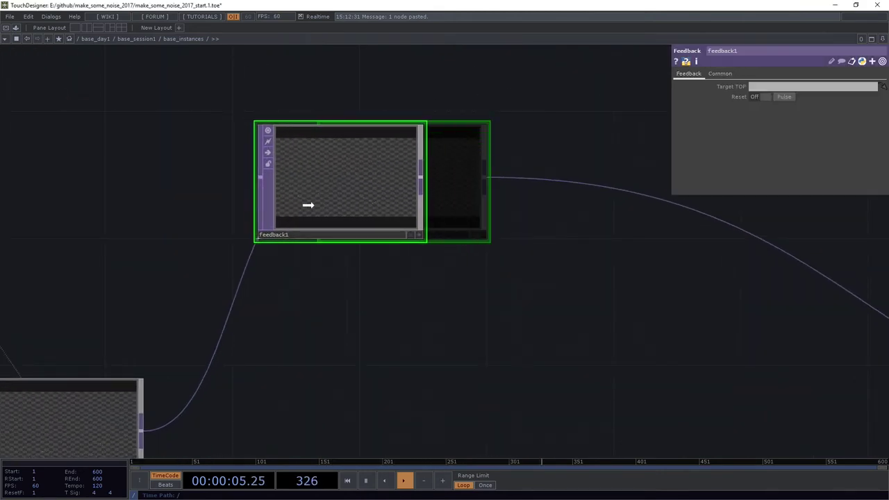
left_click_drag(309, 205, 283, 205)
left_click_drag(407, 316, 348, 315)
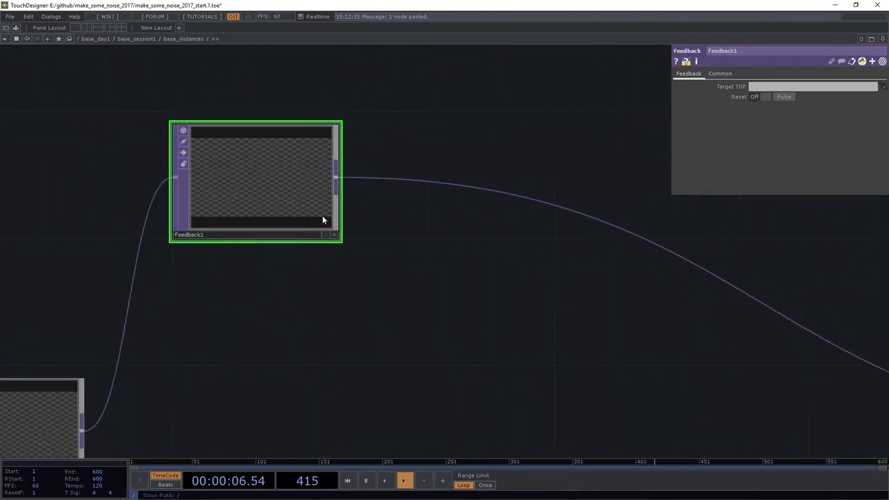
Insert a Transform TOP after feedback1, ahead of null3.
right_click(339, 183)
type("tr")
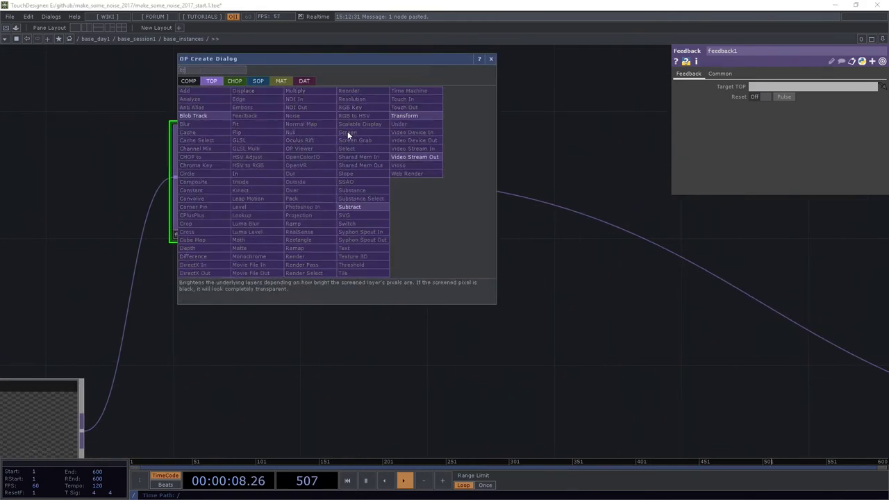
left_click(421, 117)
left_click(509, 172)
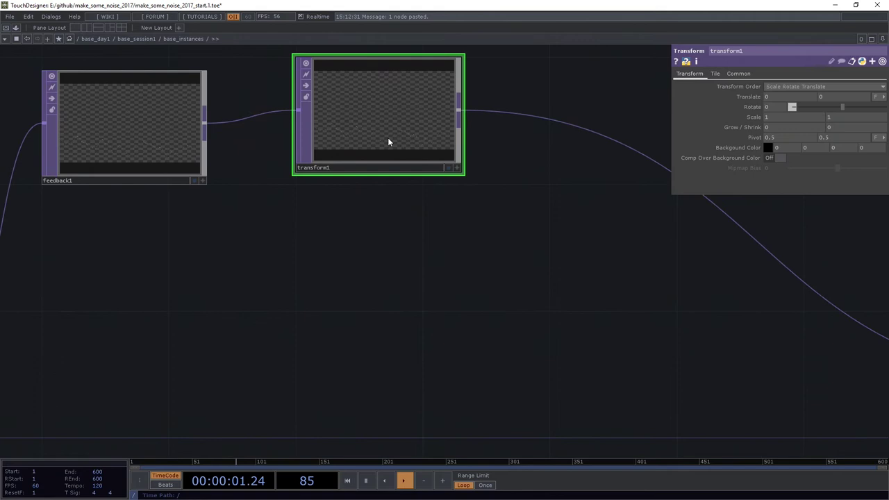
Add a Composite TOP below and to the right of transform1.
key("Tab")
type("c")
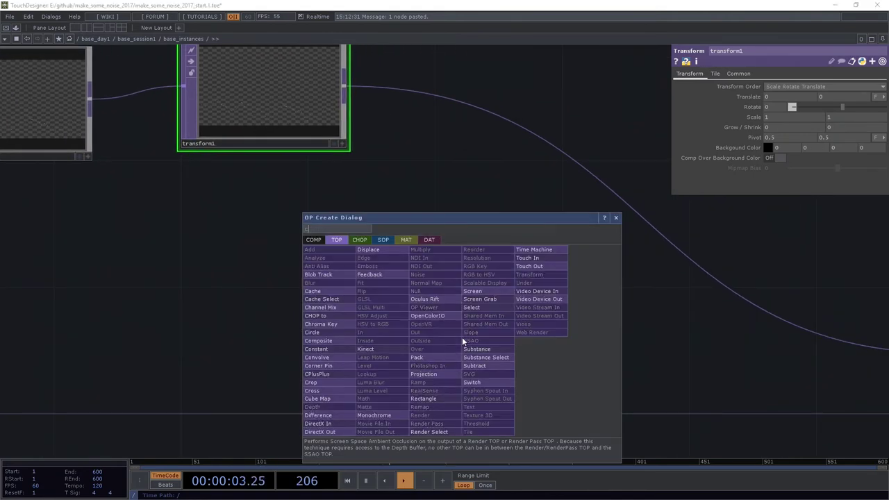
type("om")
key("Return")
left_click(553, 361)
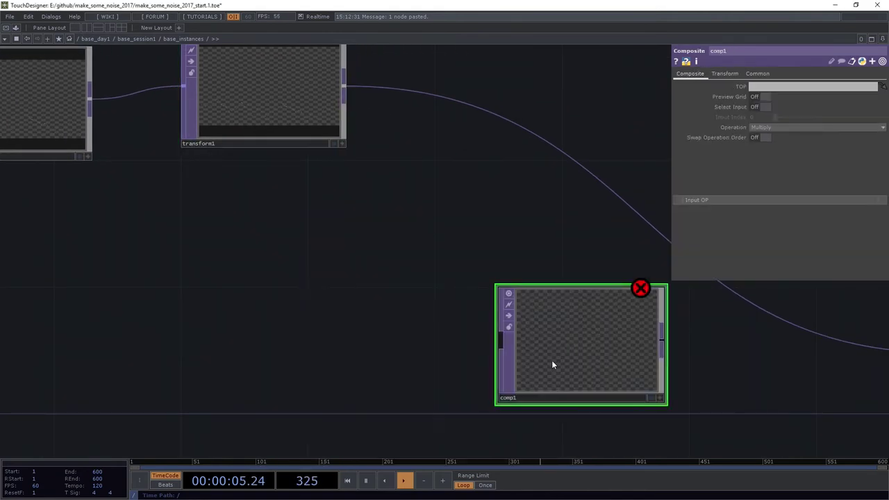
left_click_drag(553, 364, 485, 367)
Wire transform1 and render1 into comp1 as its first and second inputs, and align transform1 with feedback1.
left_click_drag(360, 102, 481, 297)
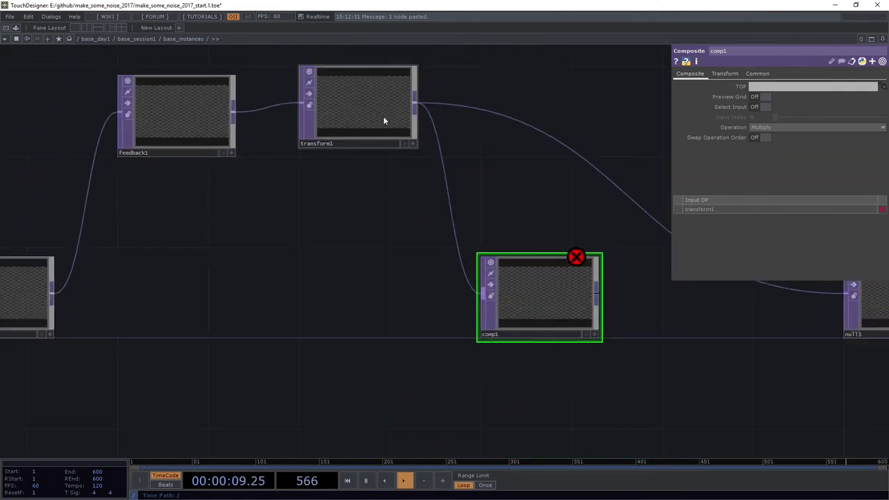
left_click_drag(384, 121, 377, 129)
left_click_drag(52, 292, 496, 310)
Set comp1's operation to Add and wire its output into null3.
left_click(782, 127)
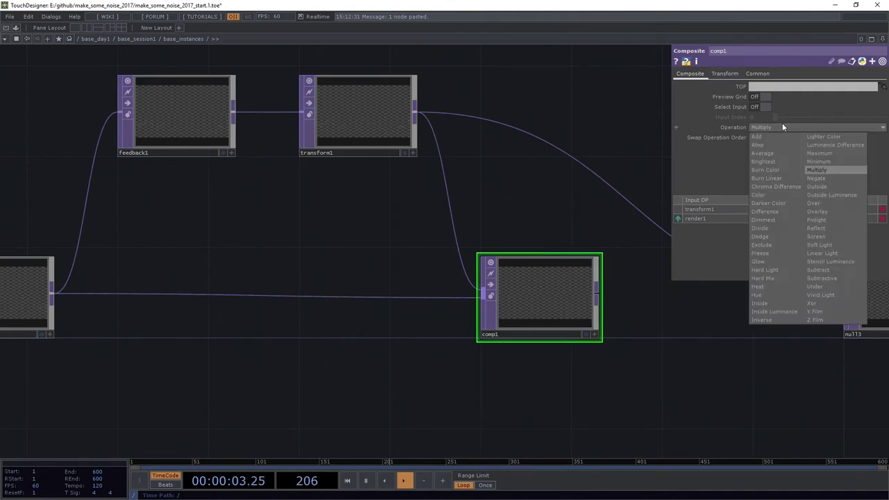
left_click(769, 137)
left_click_drag(495, 209, 321, 206)
left_click_drag(422, 291, 533, 255)
left_click_drag(409, 241, 557, 307)
Assign comp1 as the Target TOP of feedback1, undoing the accidental move of comp1 first.
left_click_drag(516, 383, 154, 229)
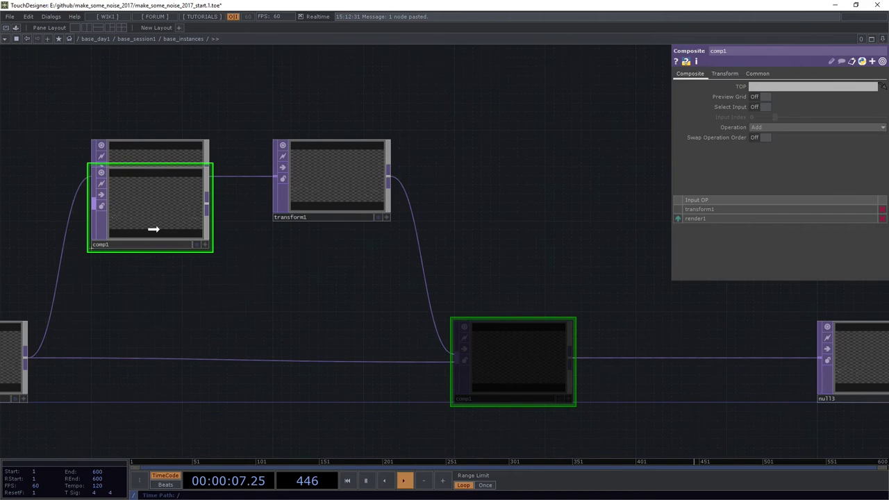
key("ctrl+z")
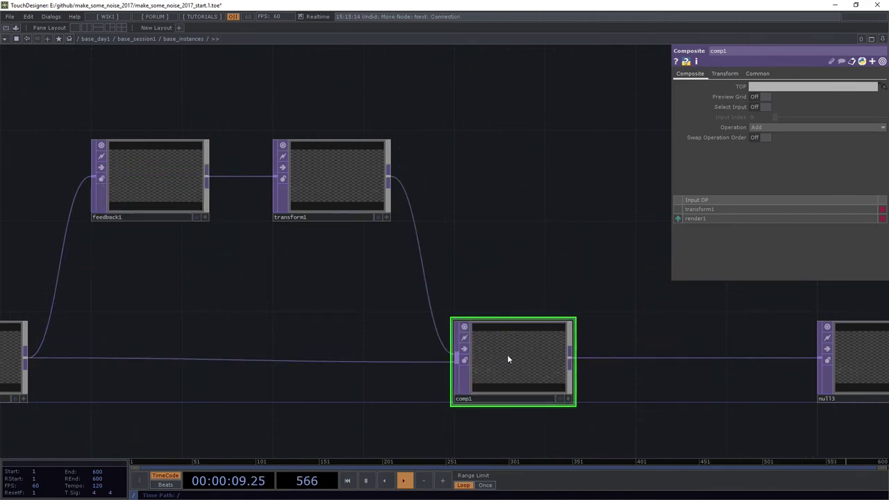
left_click_drag(508, 359, 155, 167)
Set transform1's vertical translation to 0.5 pixels.
scroll(297, 156, "up", 5)
scroll(328, 258, "up", 1)
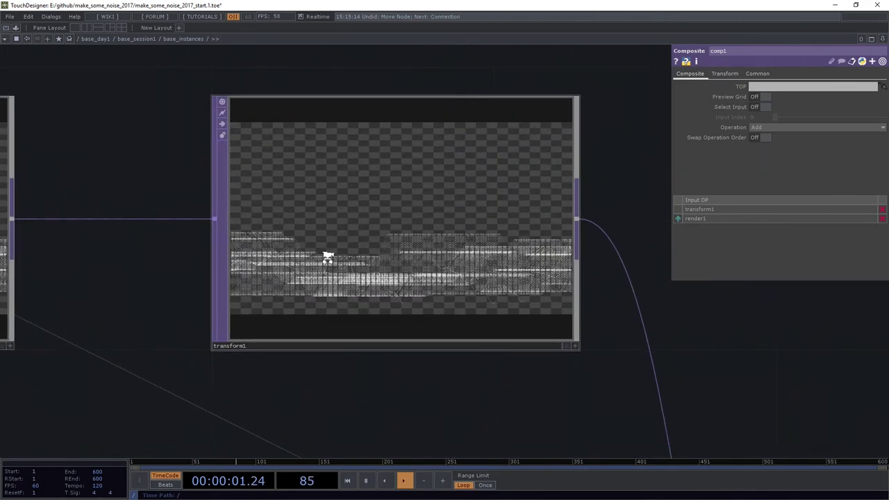
left_click(328, 257)
scroll(328, 257, "up", 2)
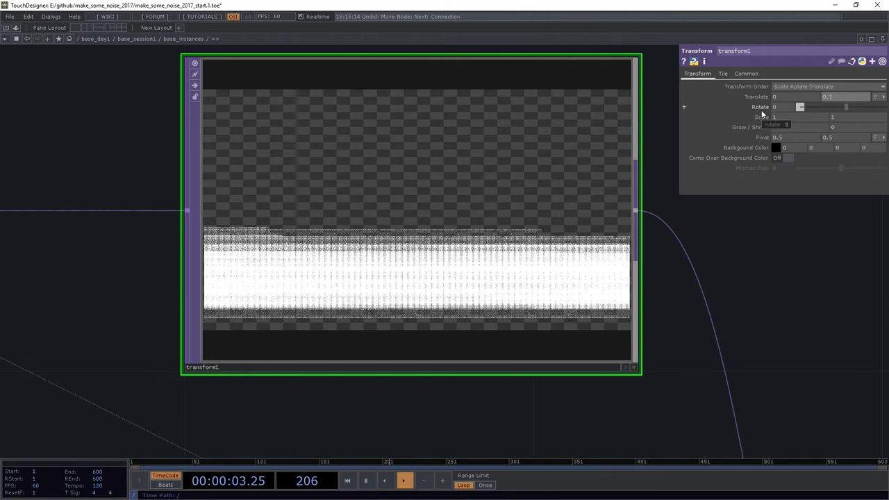
Check feedback1's Target TOP setting and examine how the trails look in transform1.
scroll(611, 215, "down", 2)
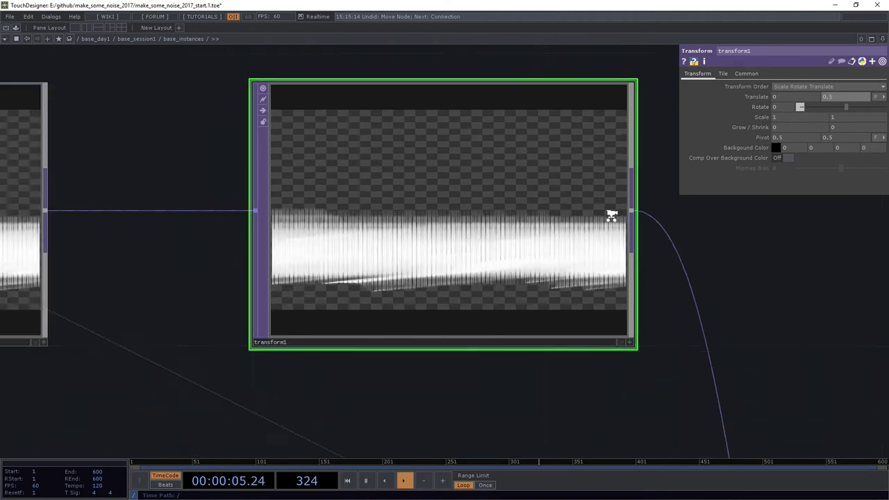
scroll(611, 215, "down", 4)
left_click_drag(370, 278, 256, 246)
left_click(229, 145)
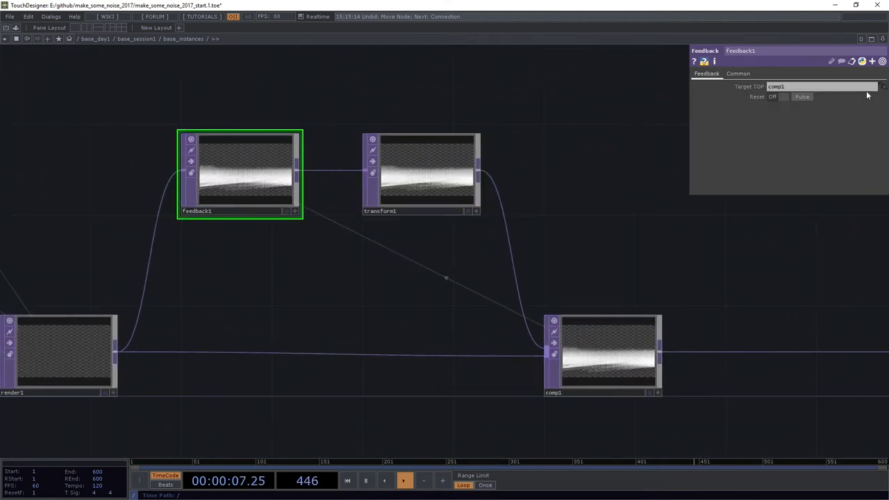
scroll(421, 167, "up", 5)
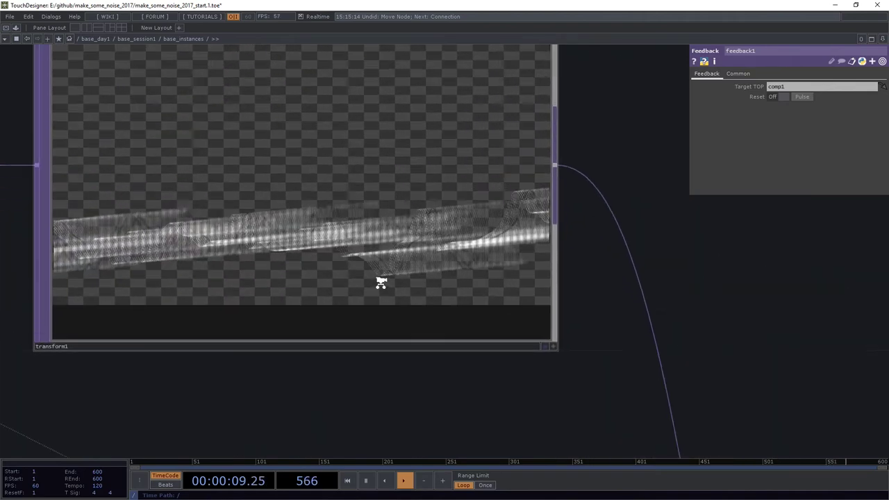
middle_click_drag(381, 282, 405, 277)
left_click_drag(664, 268, 733, 295)
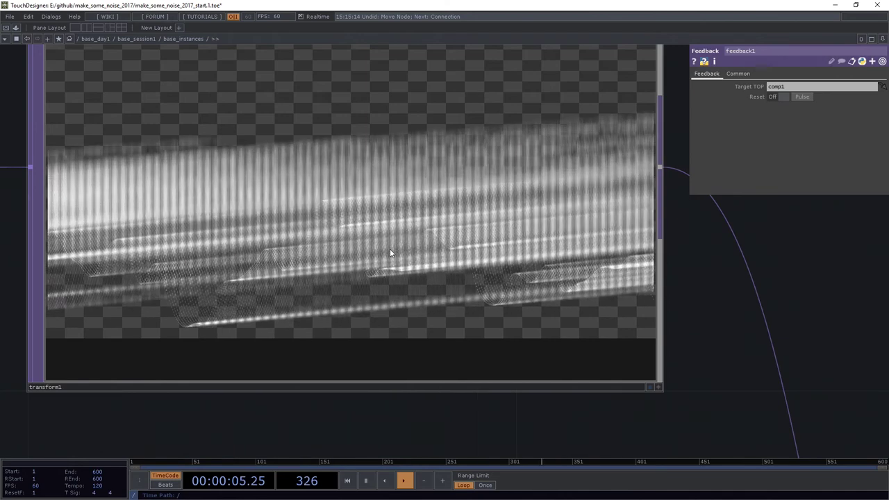
Set transform1's horizontal and vertical scale to 0.99.
left_click(416, 179)
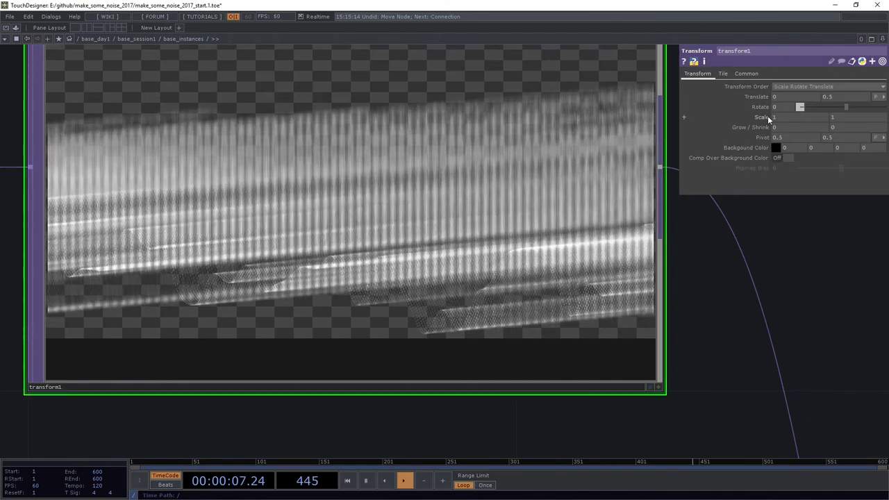
left_click(779, 116)
type("0.99")
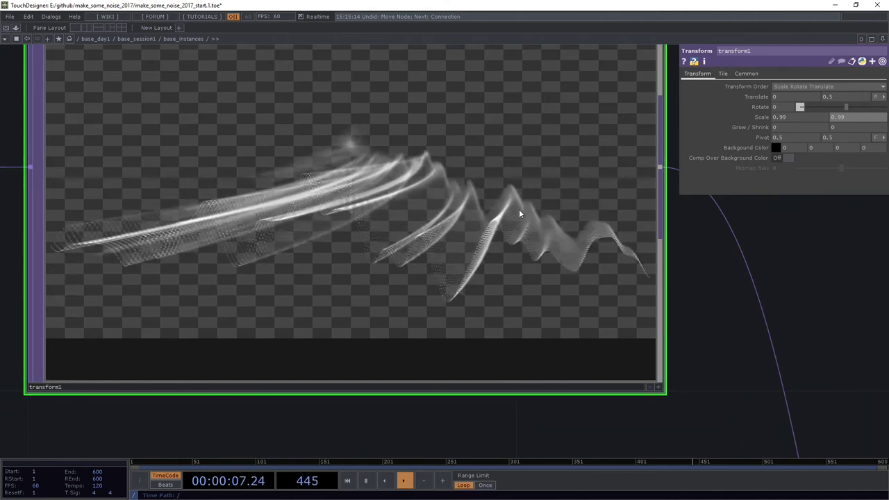
scroll(517, 207, "down", 2)
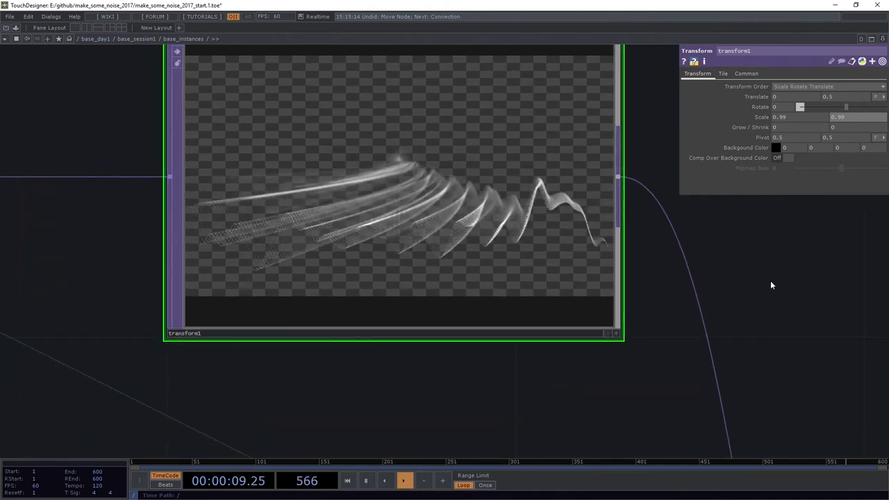
Insert a Tile TOP into the wire between comp1 and null3.
left_click_drag(751, 260, 333, 137)
scroll(443, 204, "down", 5)
scroll(519, 320, "down", 1)
left_click_drag(519, 321, 375, 178)
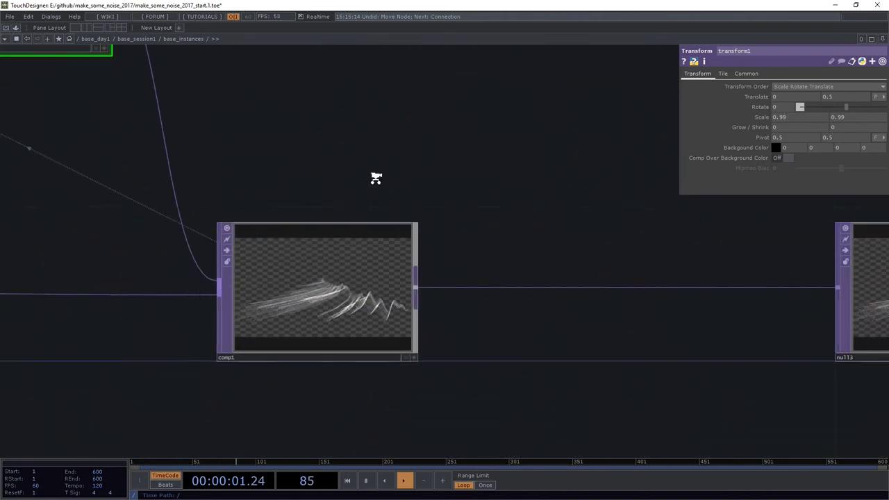
scroll(376, 177, "down", 1)
left_click_drag(507, 309, 275, 280)
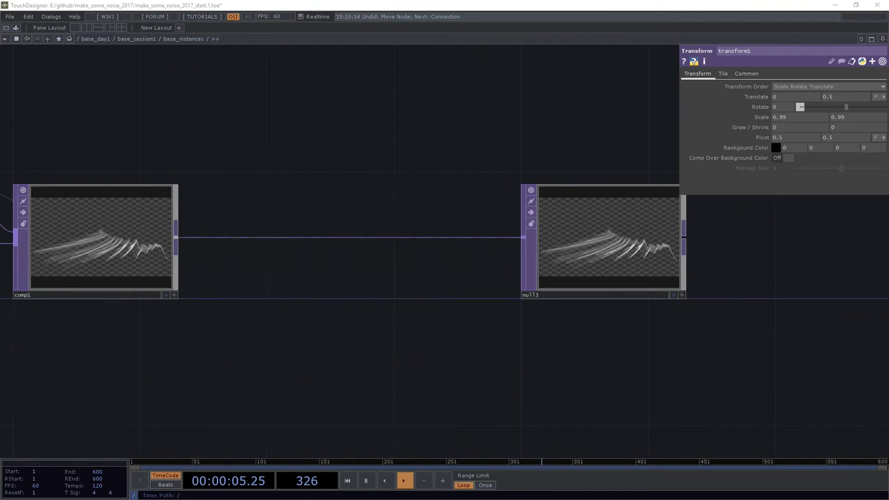
right_click(351, 240)
left_click(368, 226)
type("tra")
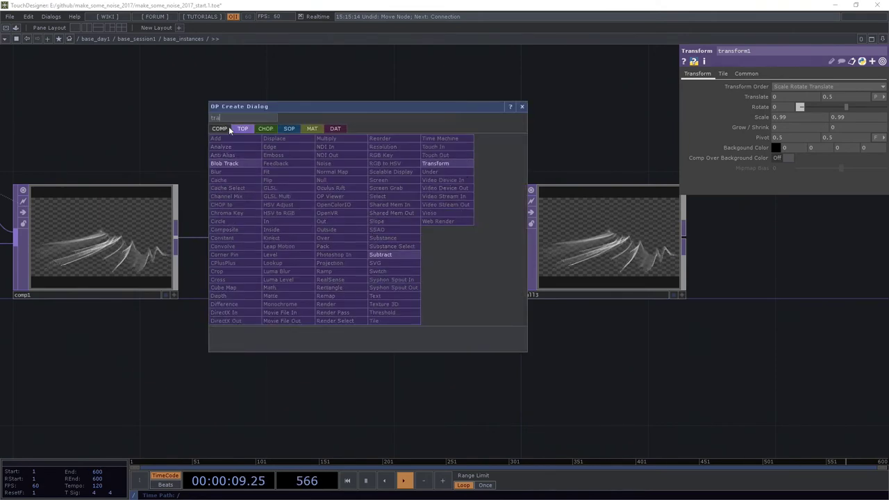
key("BackSpace")
key("BackSpace")
type("i")
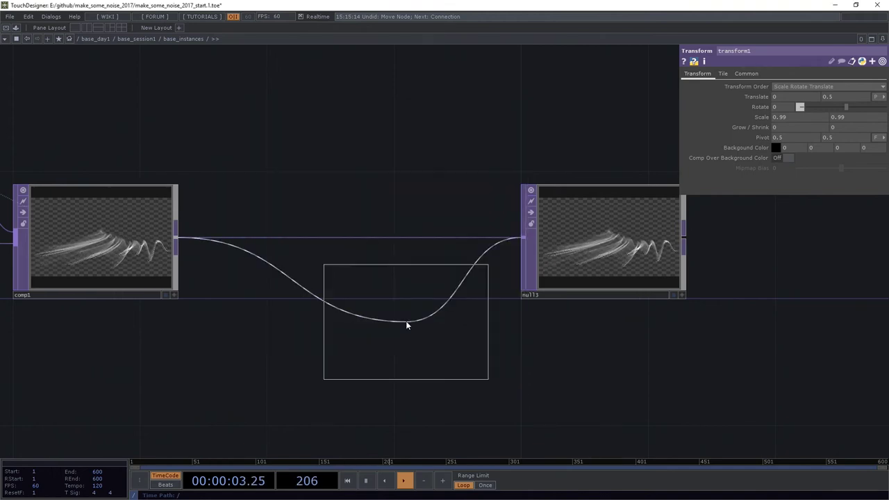
left_click(366, 247)
scroll(367, 294, "up", 3)
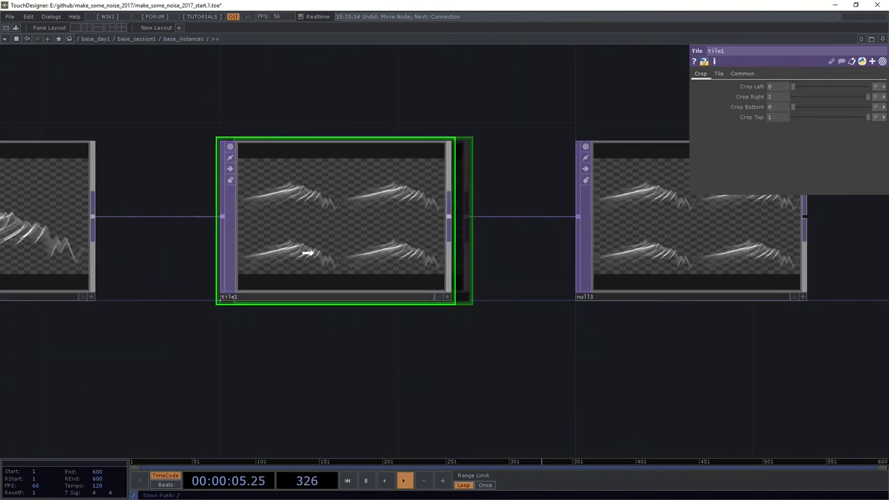
Turn on Reflect X and Reflect Y for tile1.
scroll(327, 160, "up", 5)
left_click(718, 73)
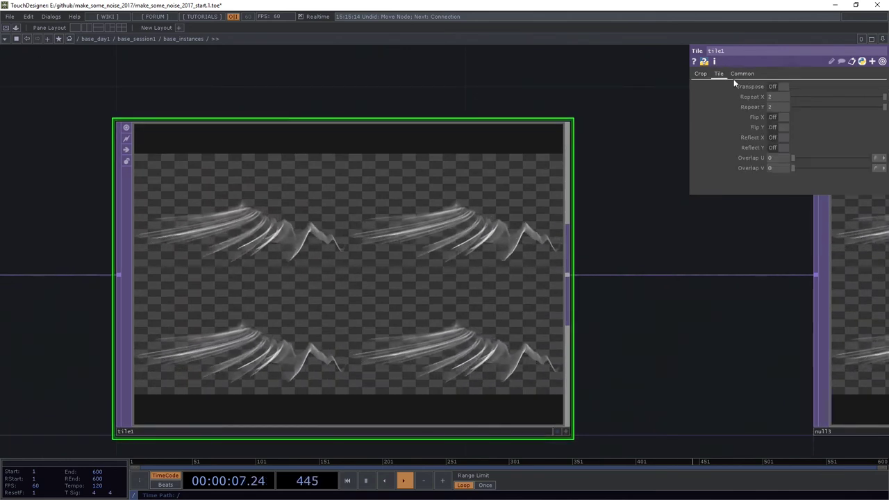
left_click(776, 137)
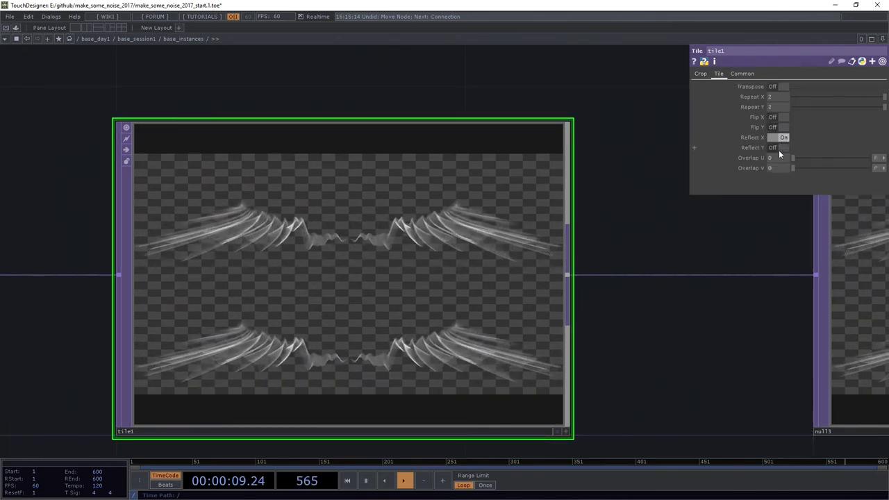
left_click(778, 147)
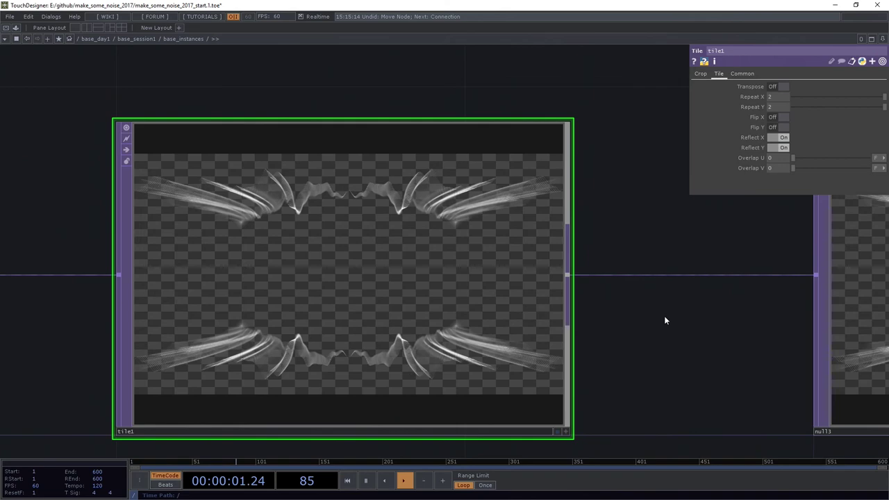
Open null3's viewer in a floating window, then shrink it and move it clear of the network.
left_click_drag(664, 320, 397, 288)
scroll(587, 258, "down", 4)
right_click(586, 254)
left_click(607, 245)
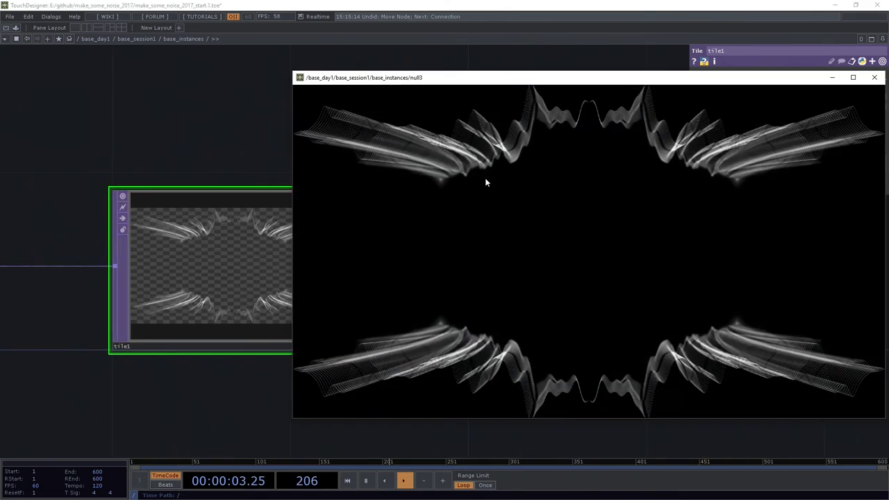
left_click_drag(571, 78, 439, 87)
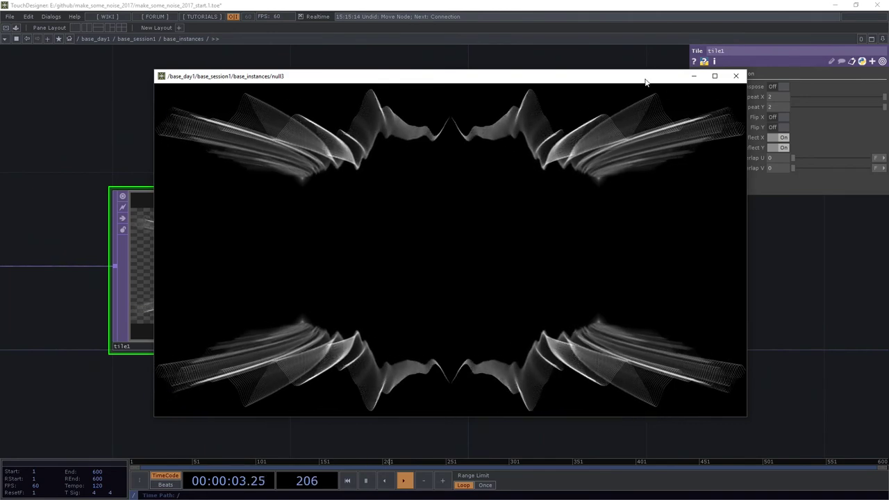
left_click_drag(645, 82, 2, 1)
Wire noise1 into math1's second input in place of math2.
scroll(521, 179, "down", 5)
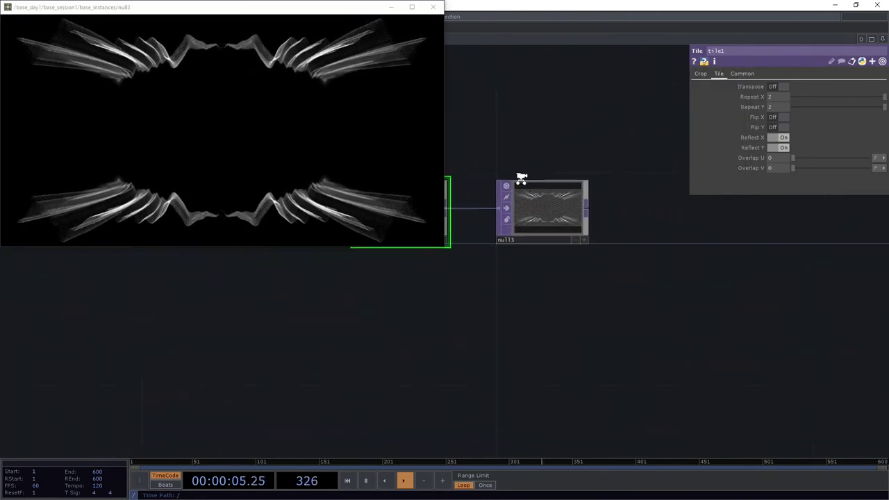
scroll(521, 179, "down", 5)
left_click_drag(147, 334, 505, 398)
scroll(351, 312, "up", 5)
scroll(489, 274, "up", 2)
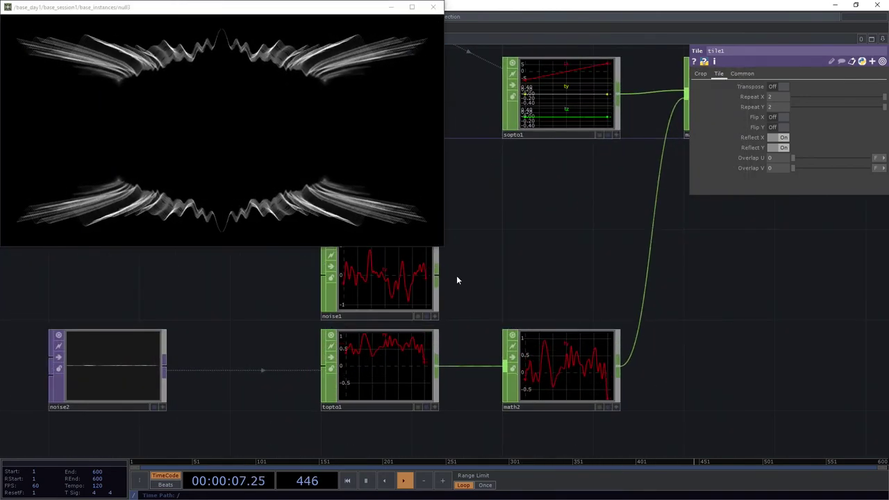
left_click_drag(436, 276, 648, 286)
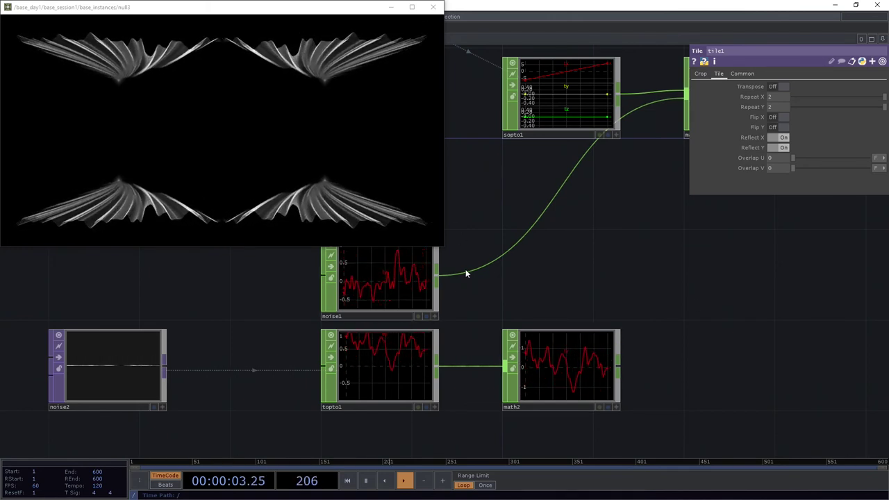
Set noise1's period to 6.03, roughness to 0.871 and exponent to 0.17.
left_click(382, 291)
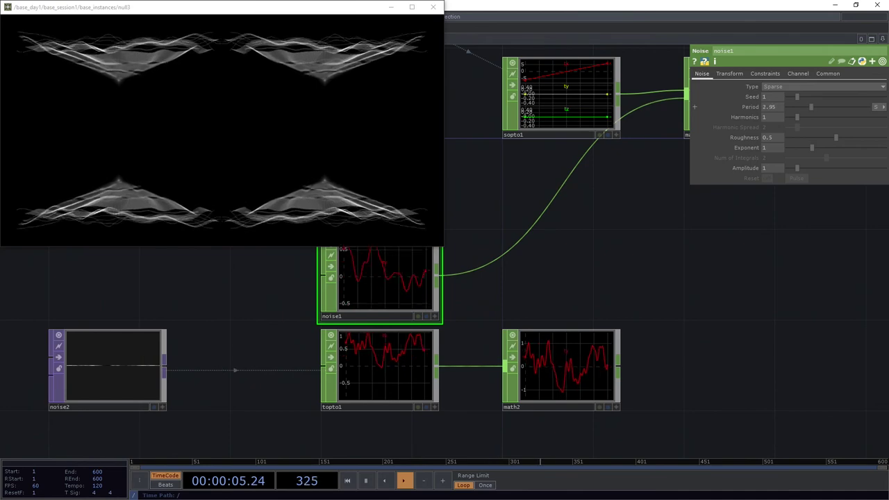
left_click_drag(811, 107, 790, 107)
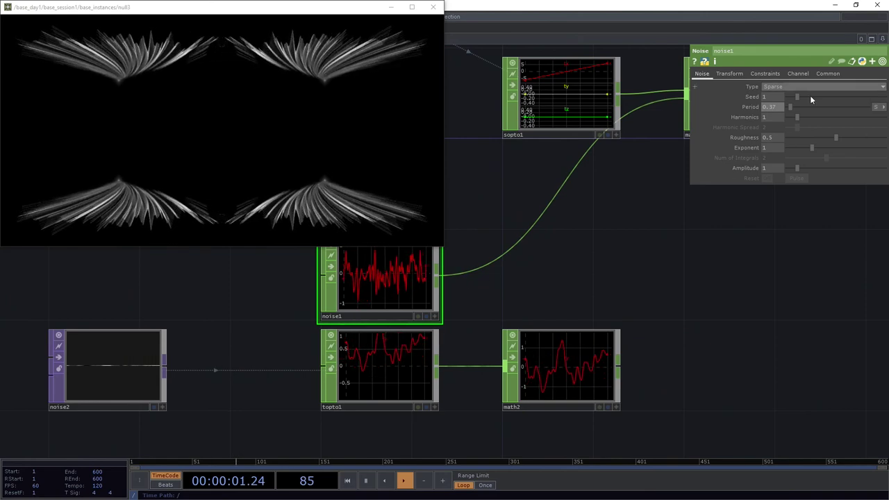
left_click_drag(810, 107, 837, 110)
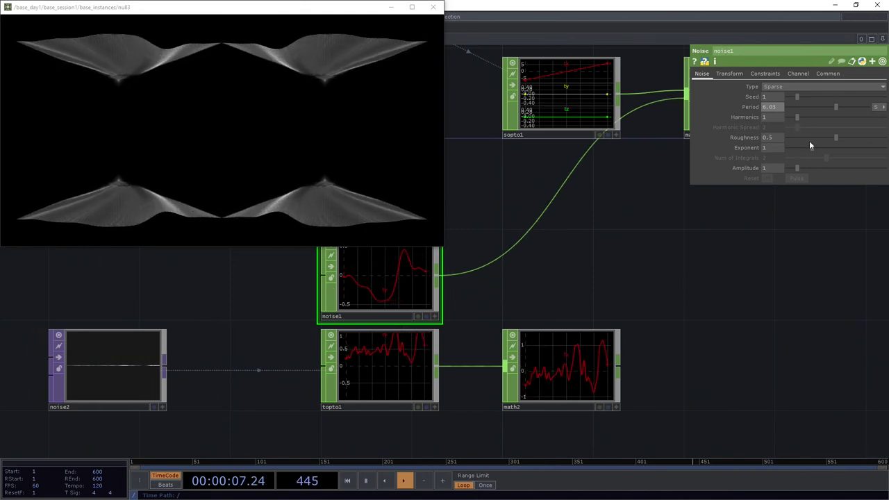
left_click_drag(837, 138, 872, 141)
left_click_drag(817, 148, 785, 150)
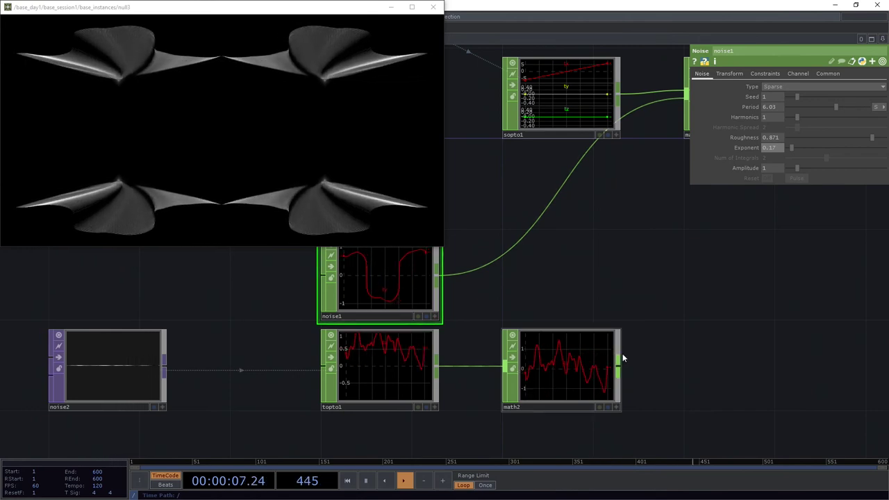
Reconnect math2 to math1's second input in place of noise1, and set noise2's harmonic gain to 0.97 and period to 1.35.
left_click(687, 98)
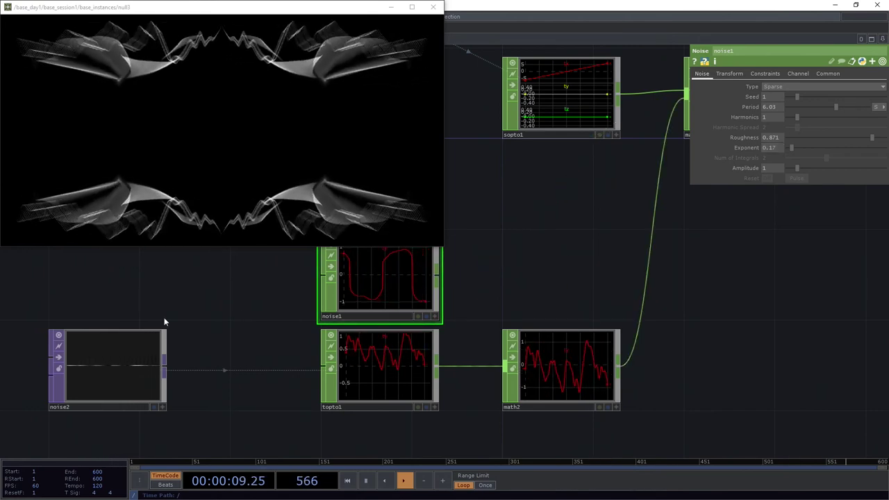
left_click(105, 391)
left_click(702, 74)
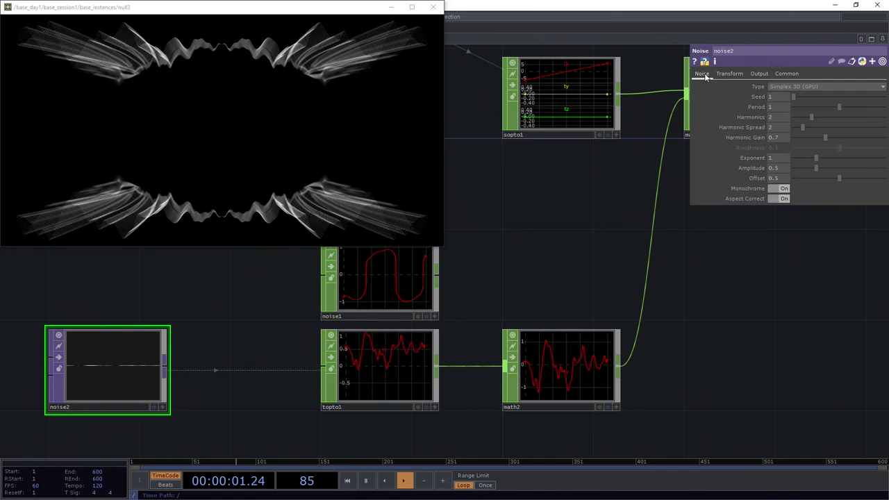
mouse_move(823, 137)
left_mouse_down()
mouse_move(857, 138)
mouse_move(837, 140)
left_mouse_up()
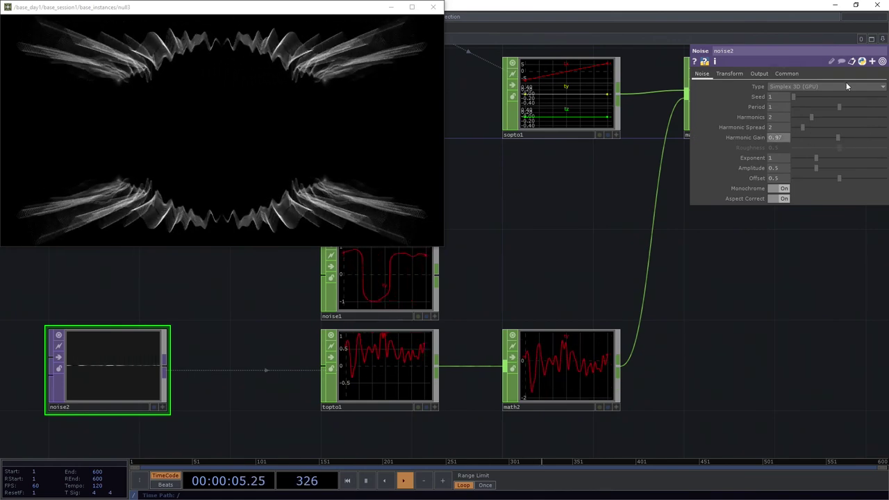
mouse_move(837, 108)
left_mouse_down()
mouse_move(817, 108)
mouse_move(855, 108)
left_mouse_up()
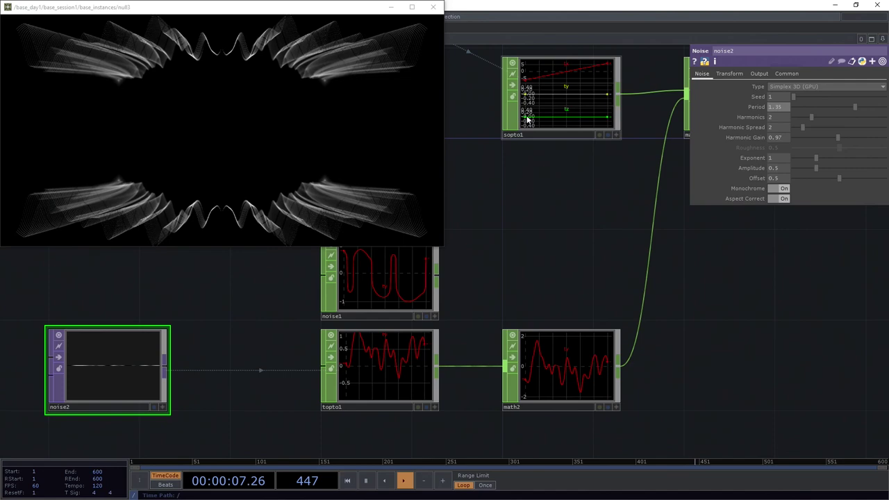
Close the floating viewer window and examine null3's output in the network.
left_click(434, 7)
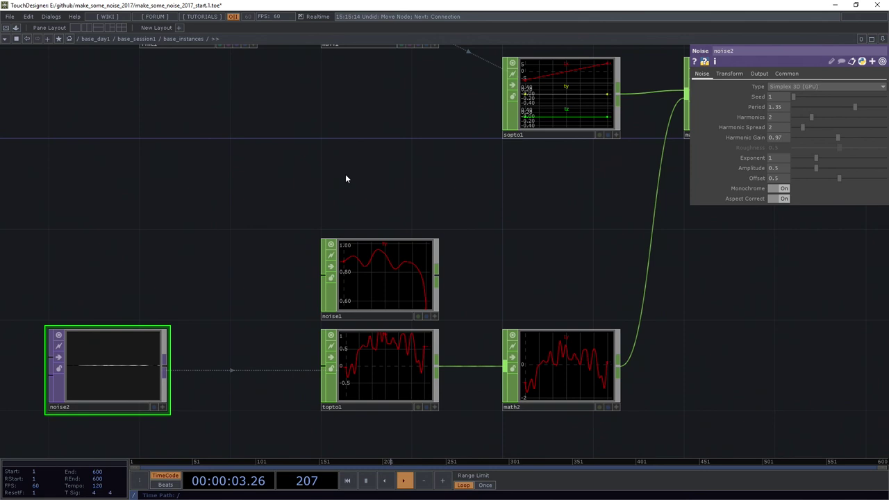
key("h")
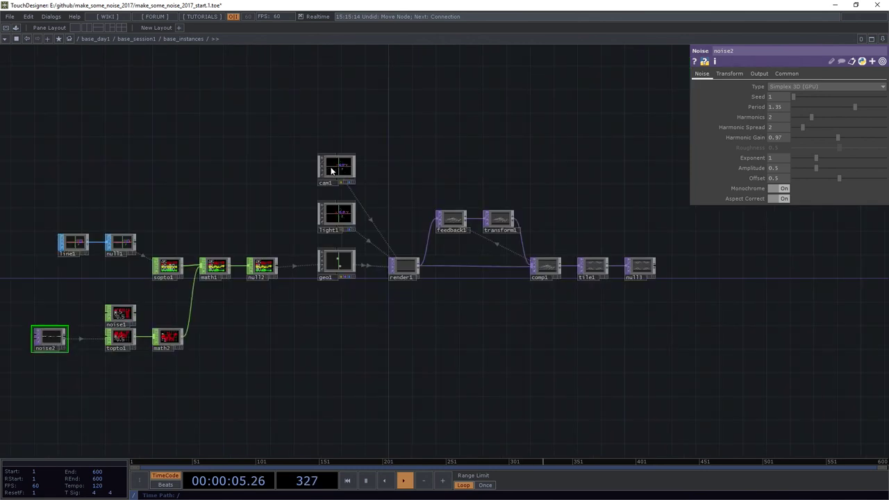
left_click_drag(559, 278, 341, 286)
scroll(410, 276, "up", 10)
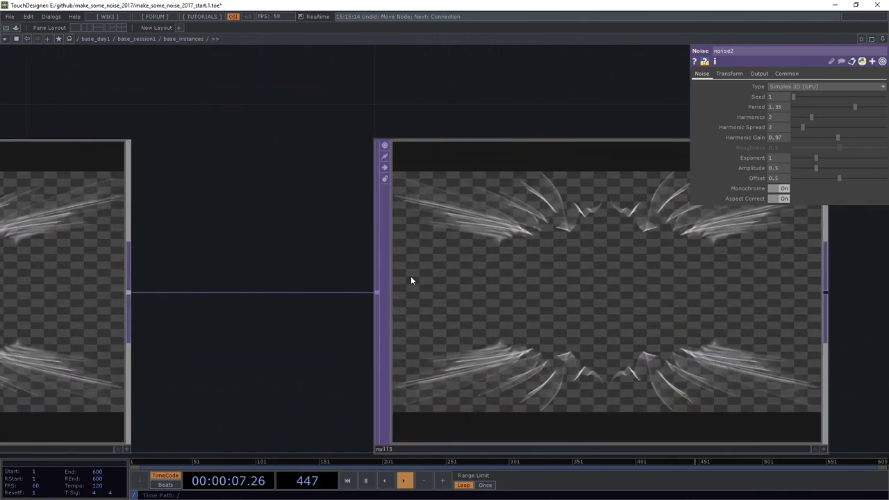
left_click_drag(459, 117, 267, 76)
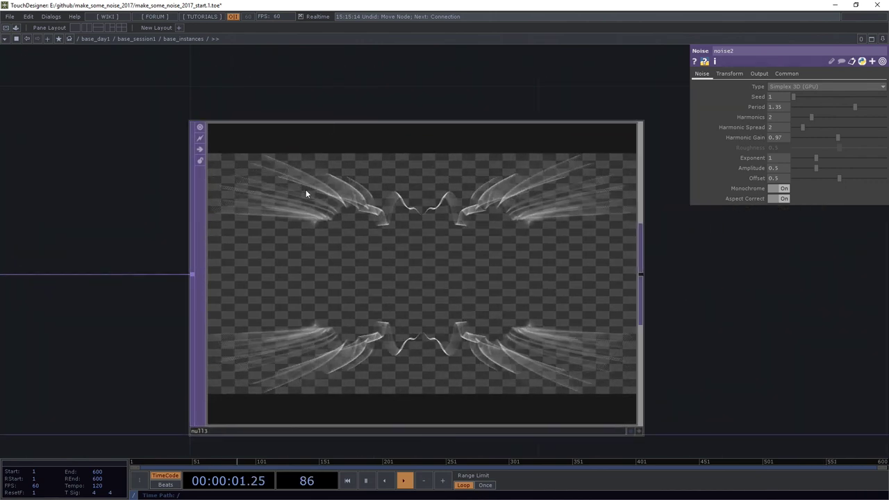